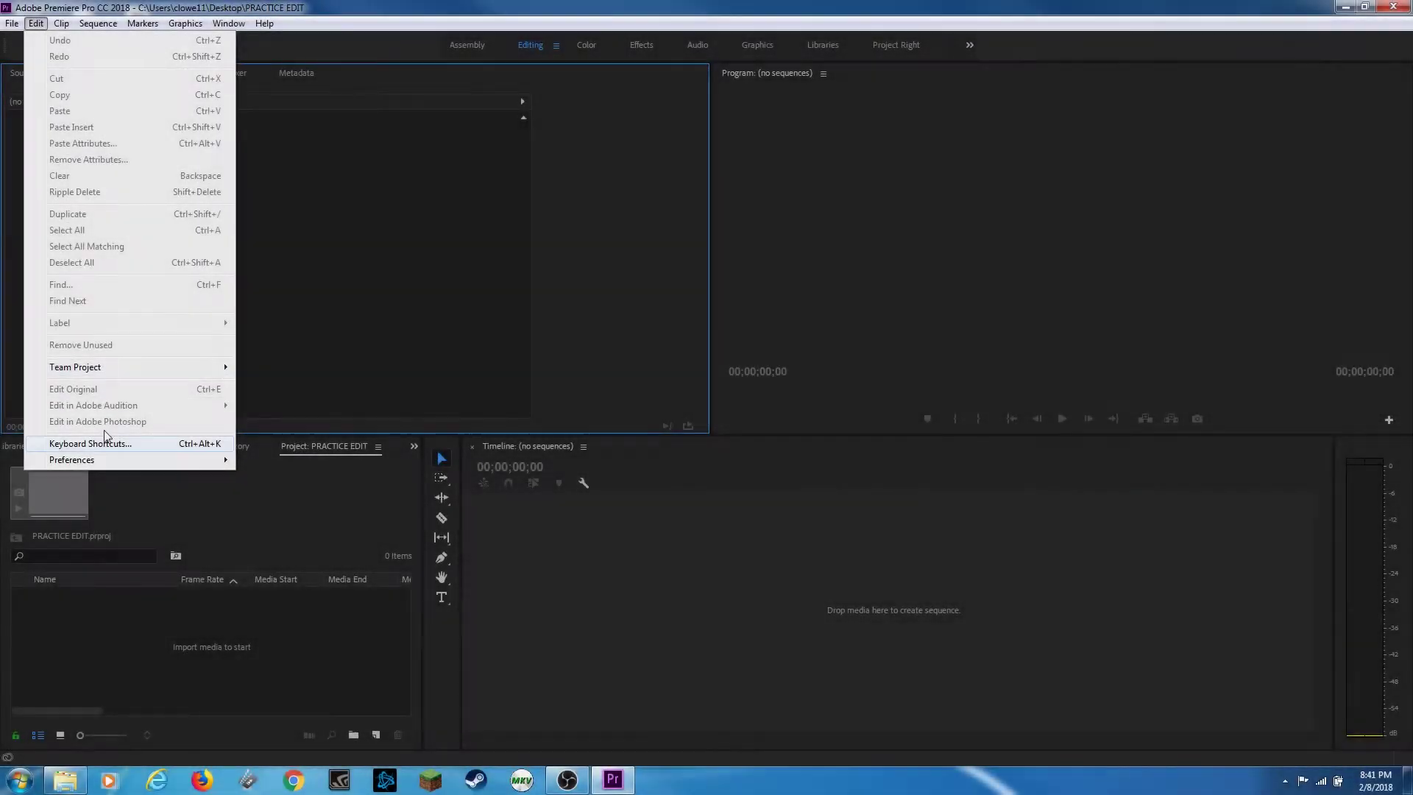
Step: Open the Media page of Preferences to reach the Default Media Scaling setting
mouse_move(107, 459)
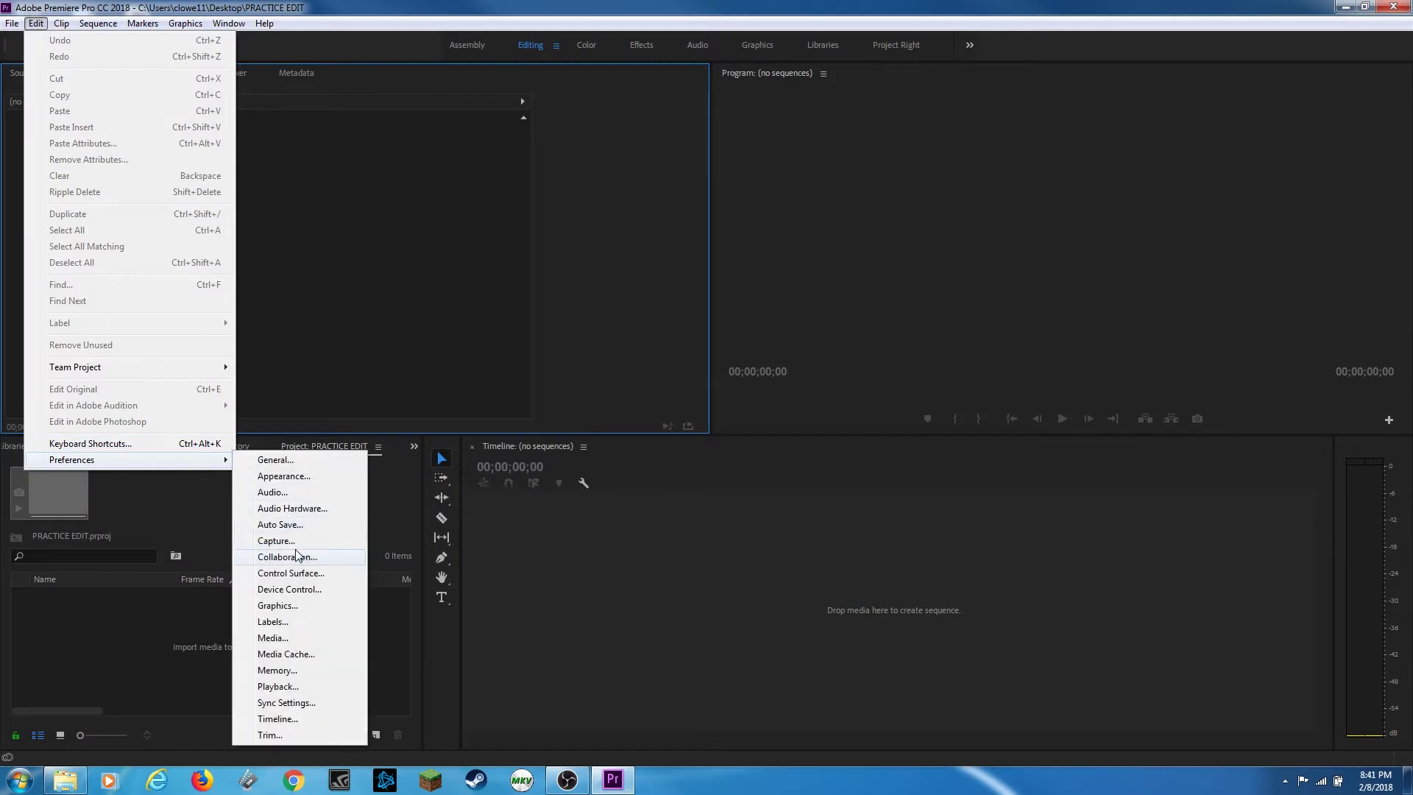
left_click(306, 638)
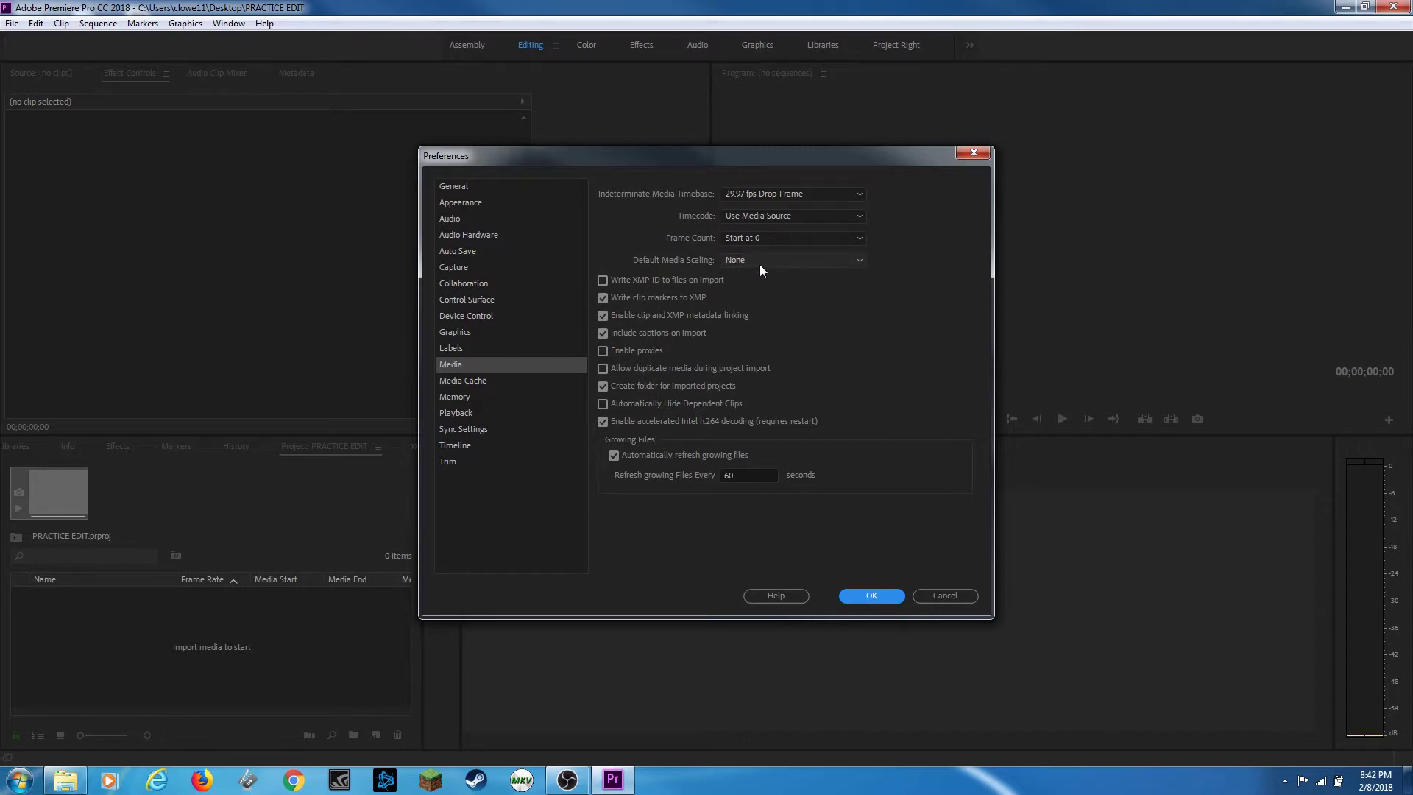
Step: Keep Default Media Scaling at None and close Preferences with OK
left_click(761, 262)
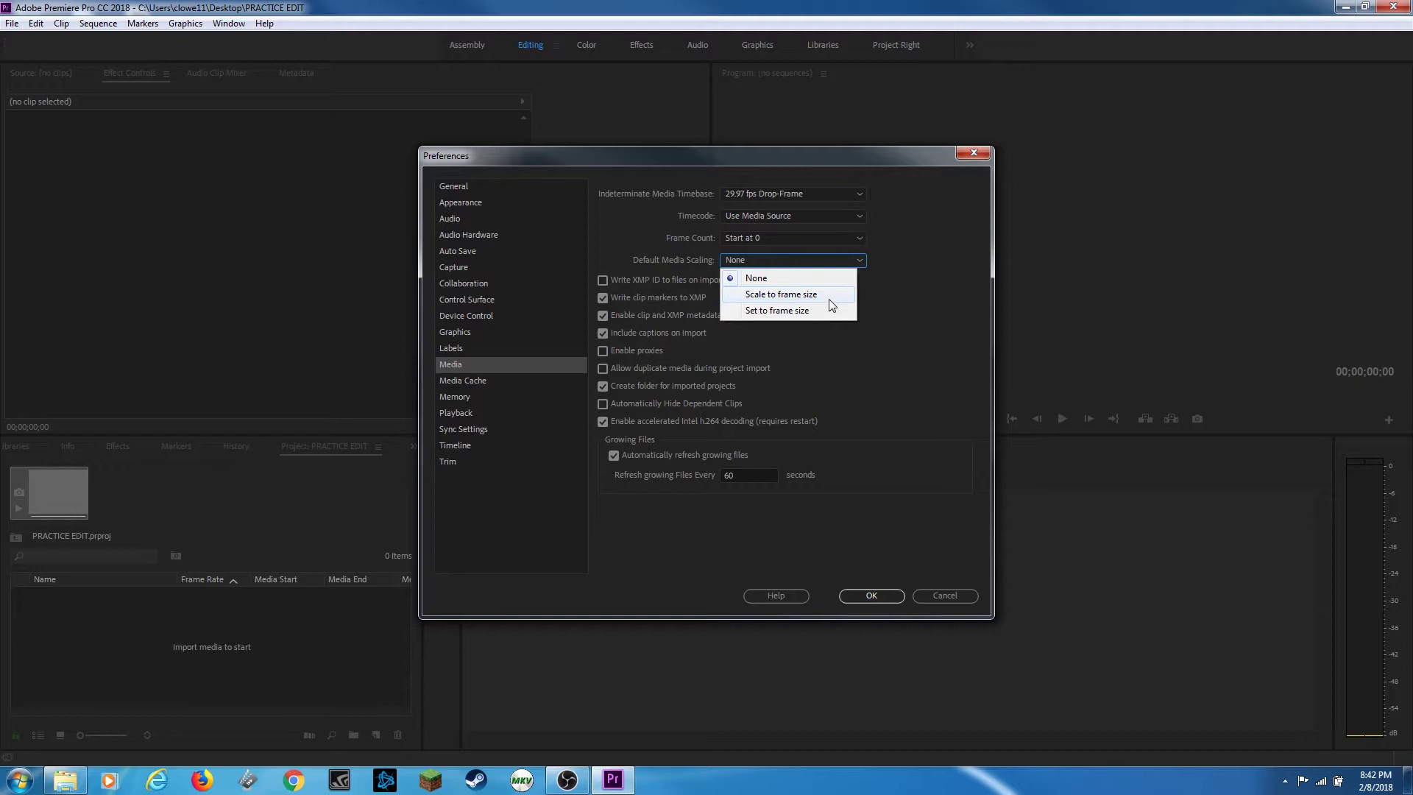
left_click(743, 278)
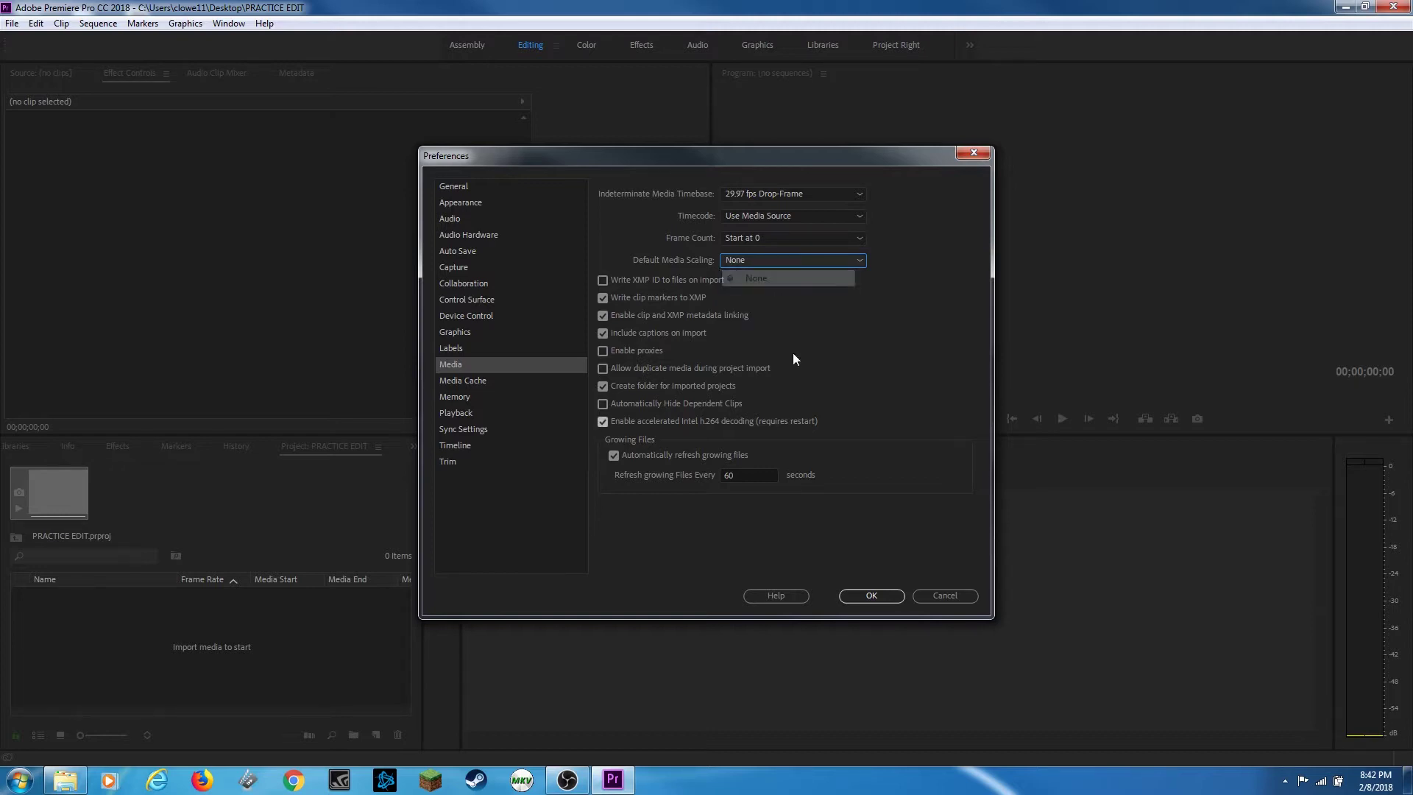
left_click(887, 598)
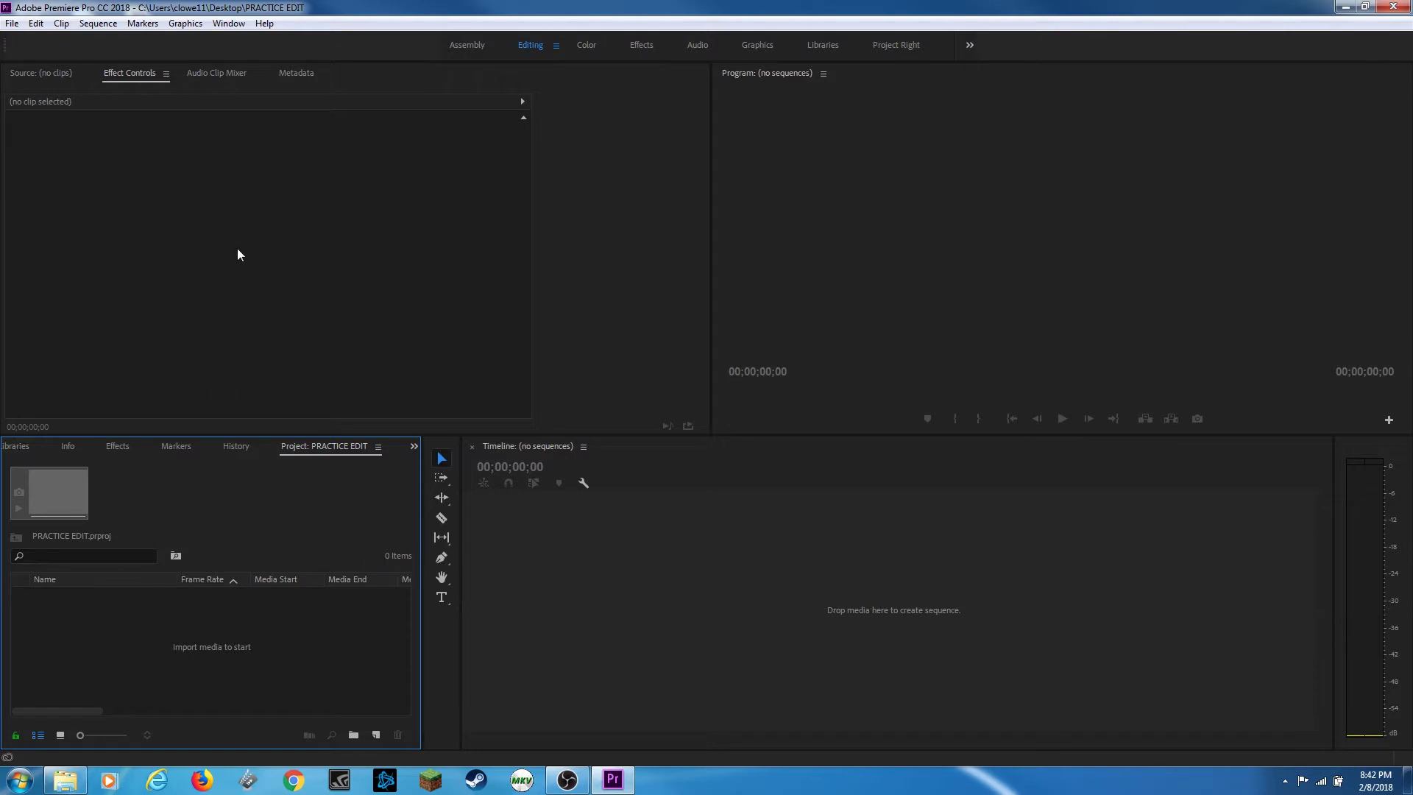
Step: Import all three 20170708 MP4 clips and check the first clip's resolution details
double_click(287, 605)
key("ctrl+a")
left_click(1055, 730)
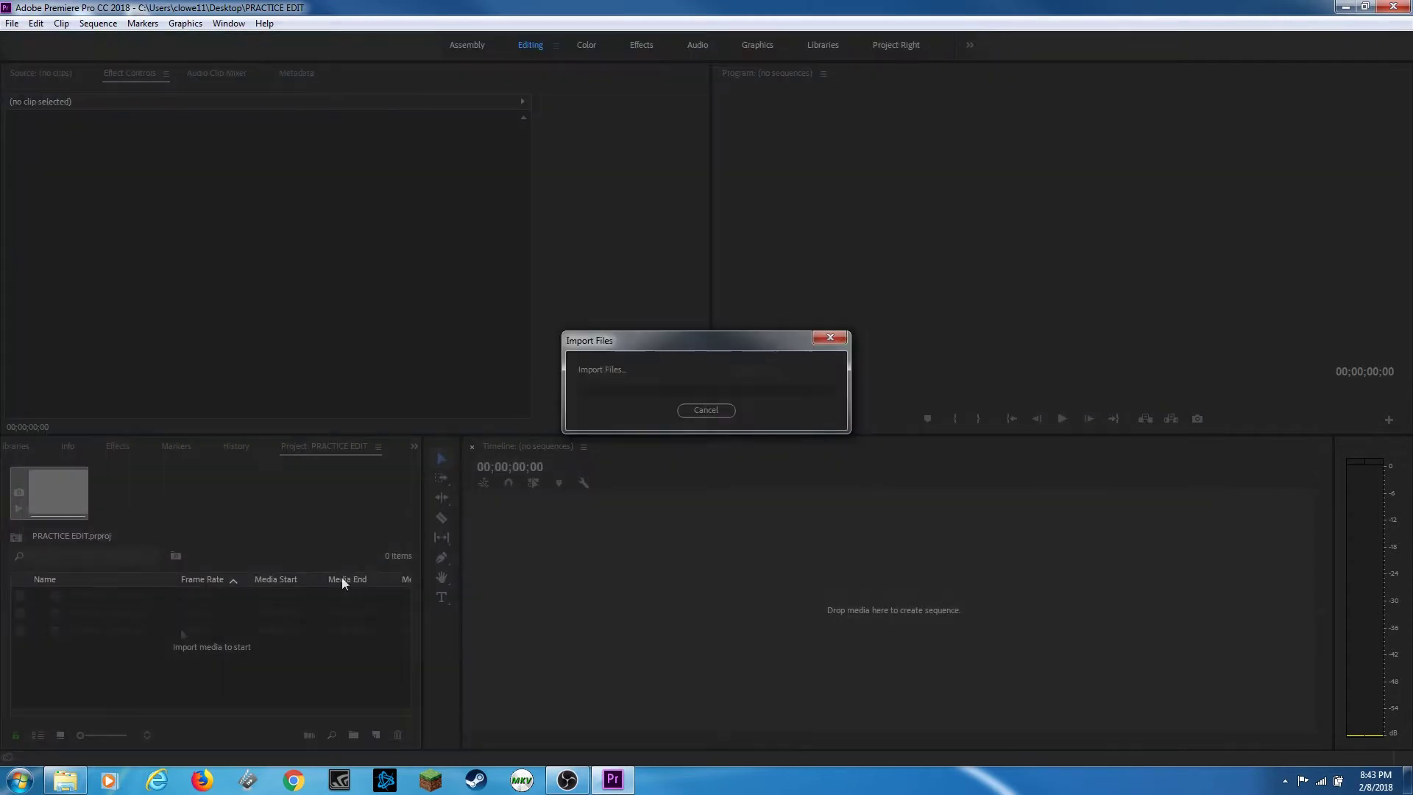
left_click(119, 595)
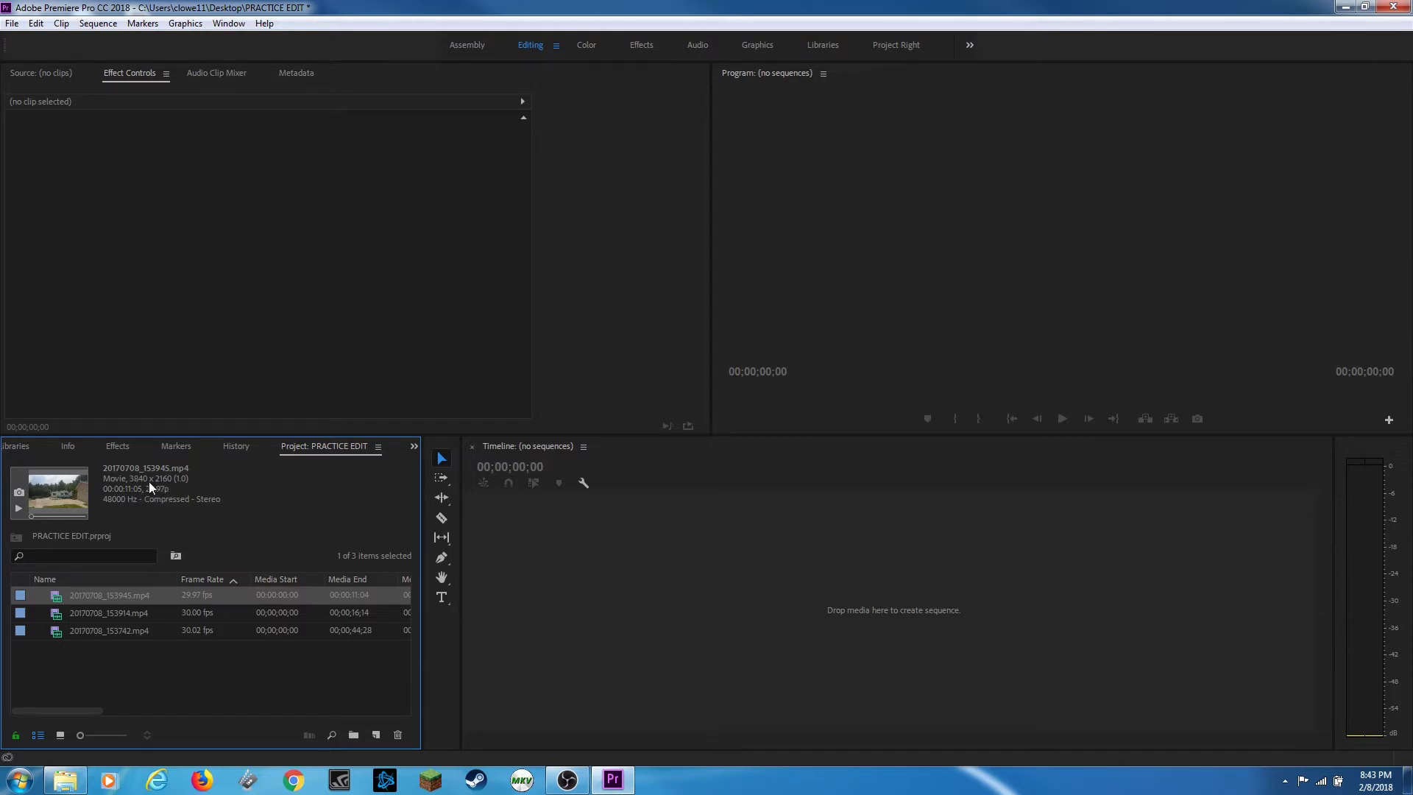
left_click(130, 673)
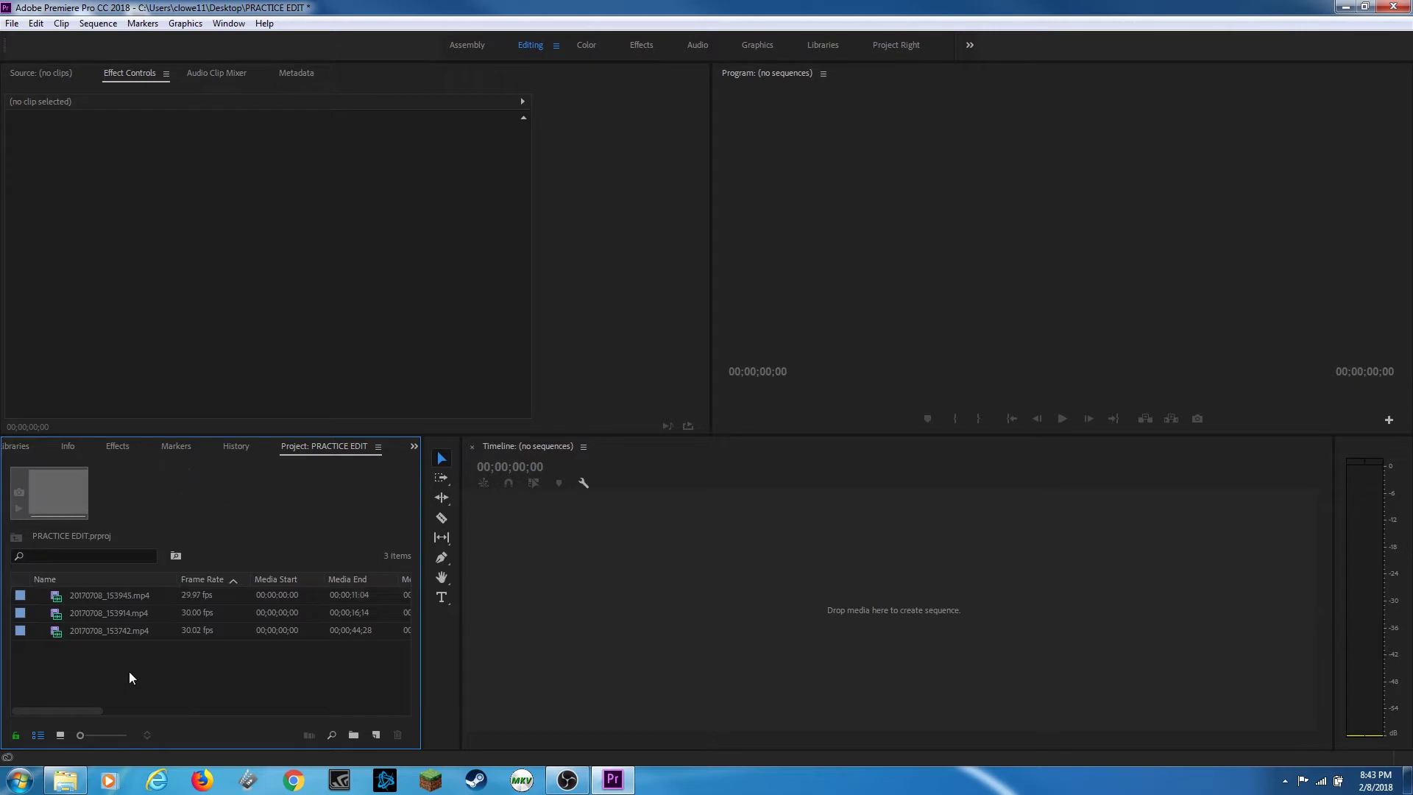
Step: Import the four A001_C012 and A001_C013 proxy files from the PROXIES folder
double_click(133, 664)
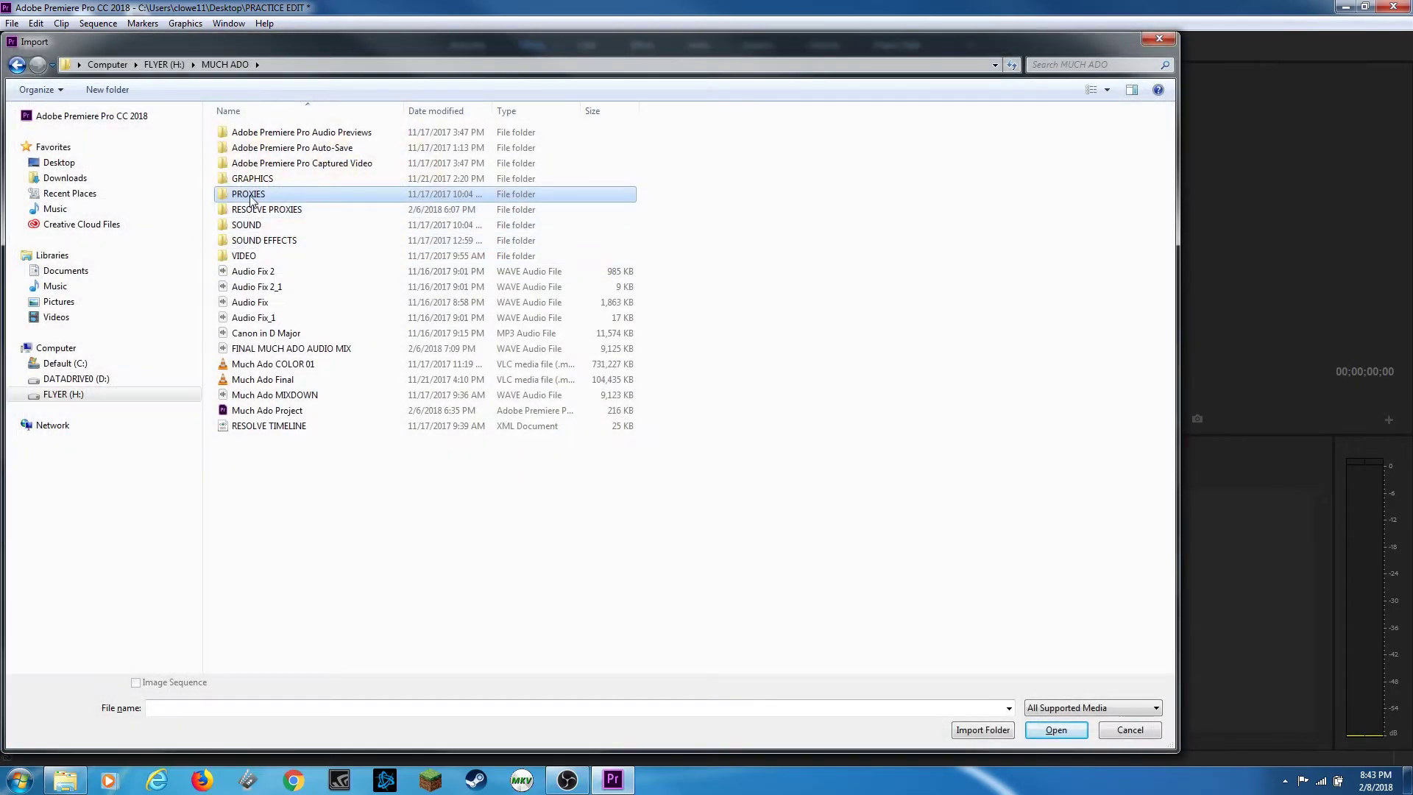
double_click(250, 195)
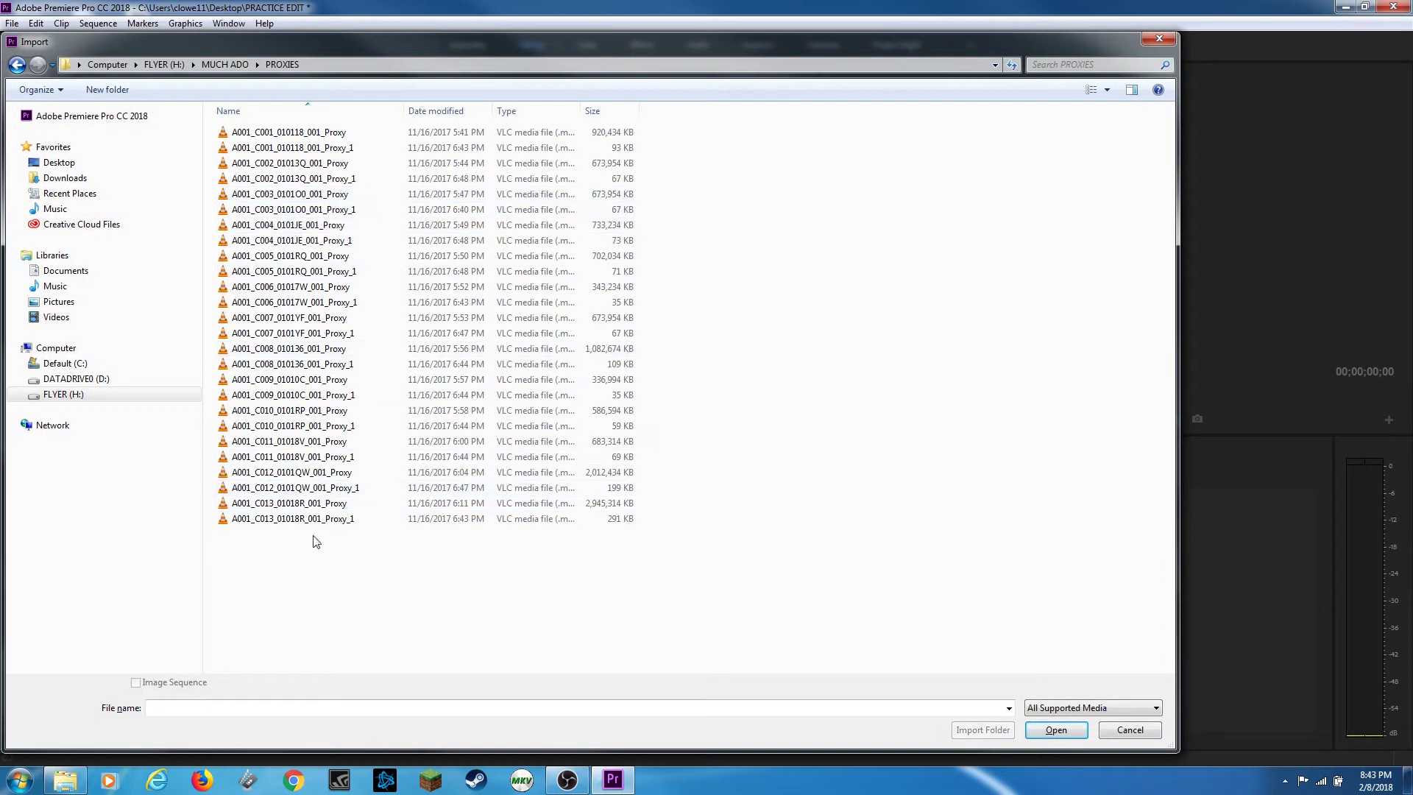
left_click_drag(312, 554, 273, 469)
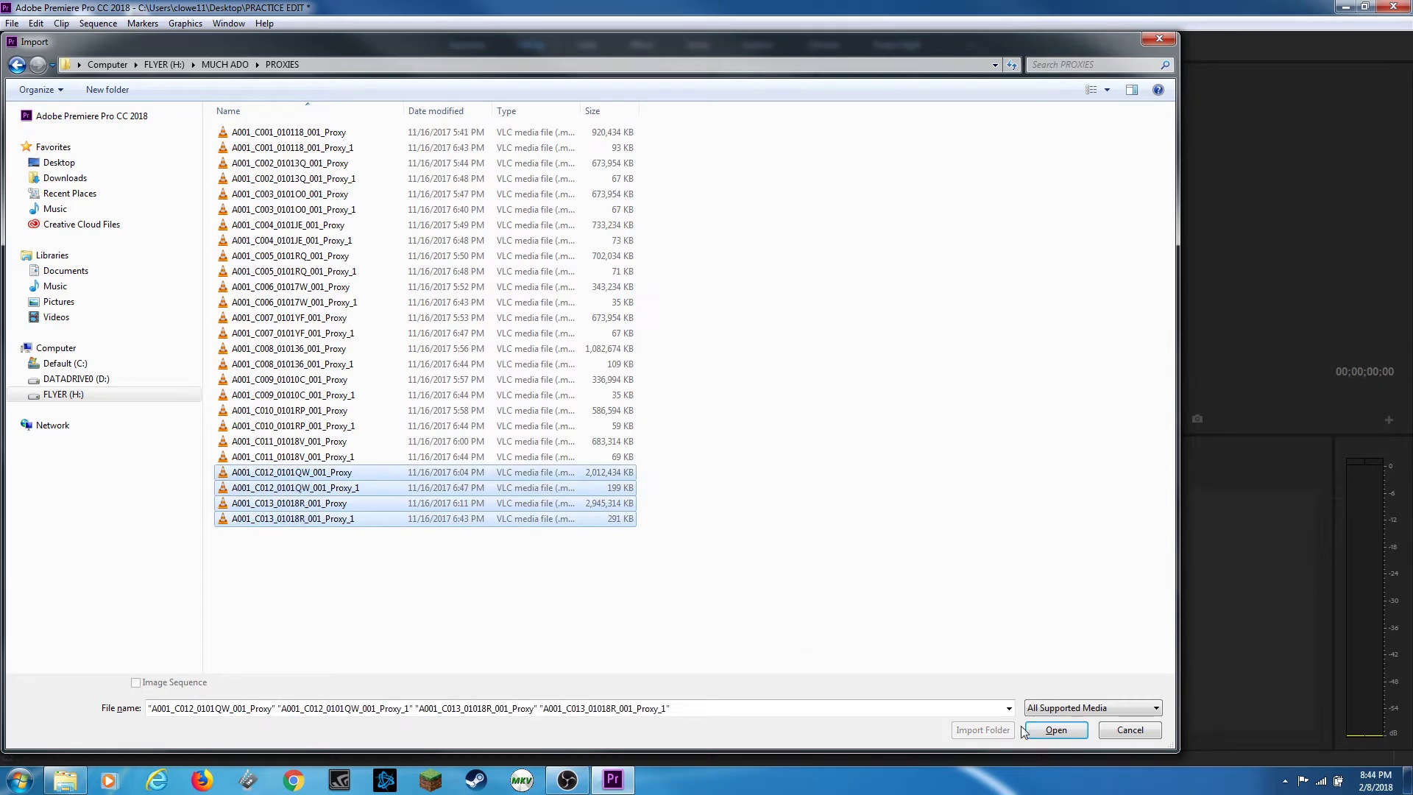
left_click(1055, 729)
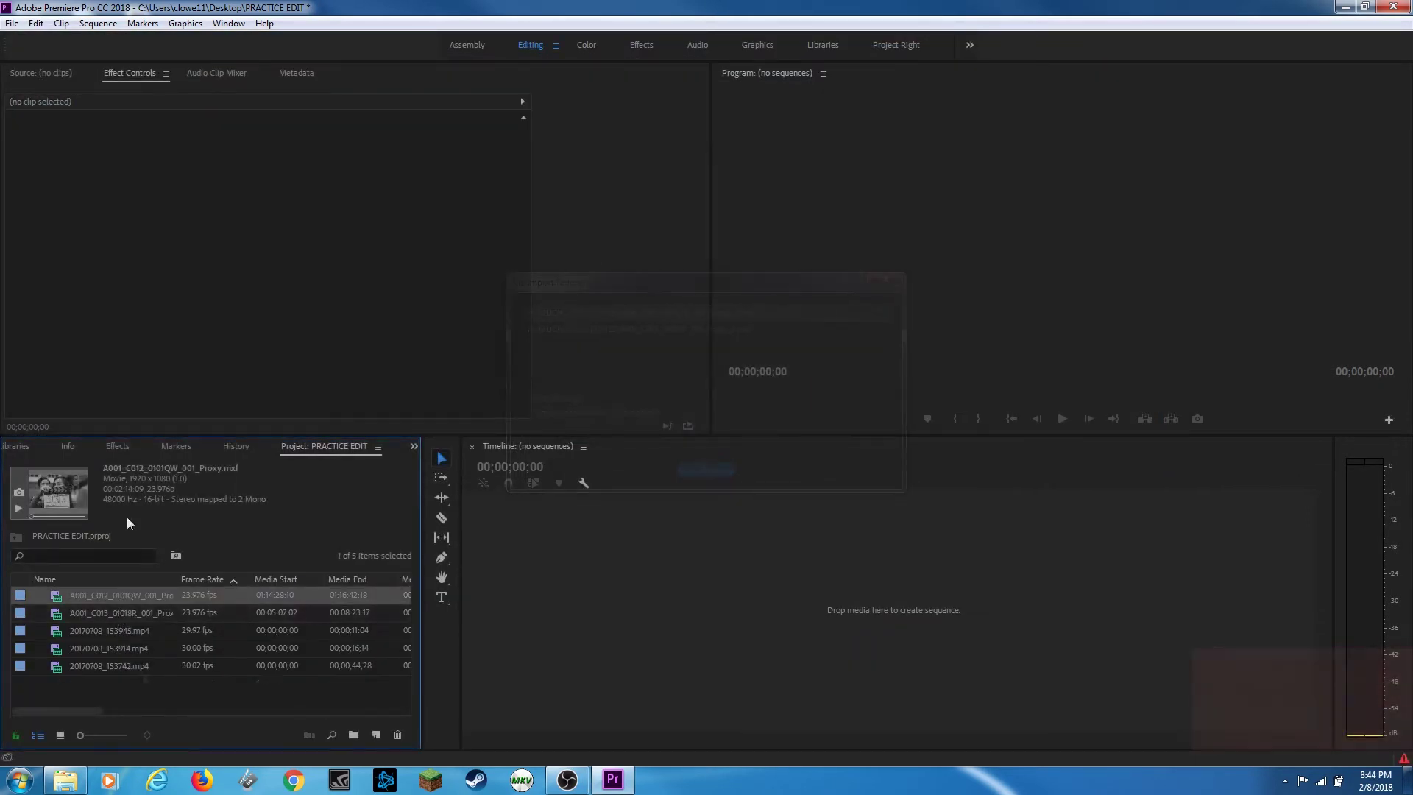
left_click(101, 690)
left_click(90, 598)
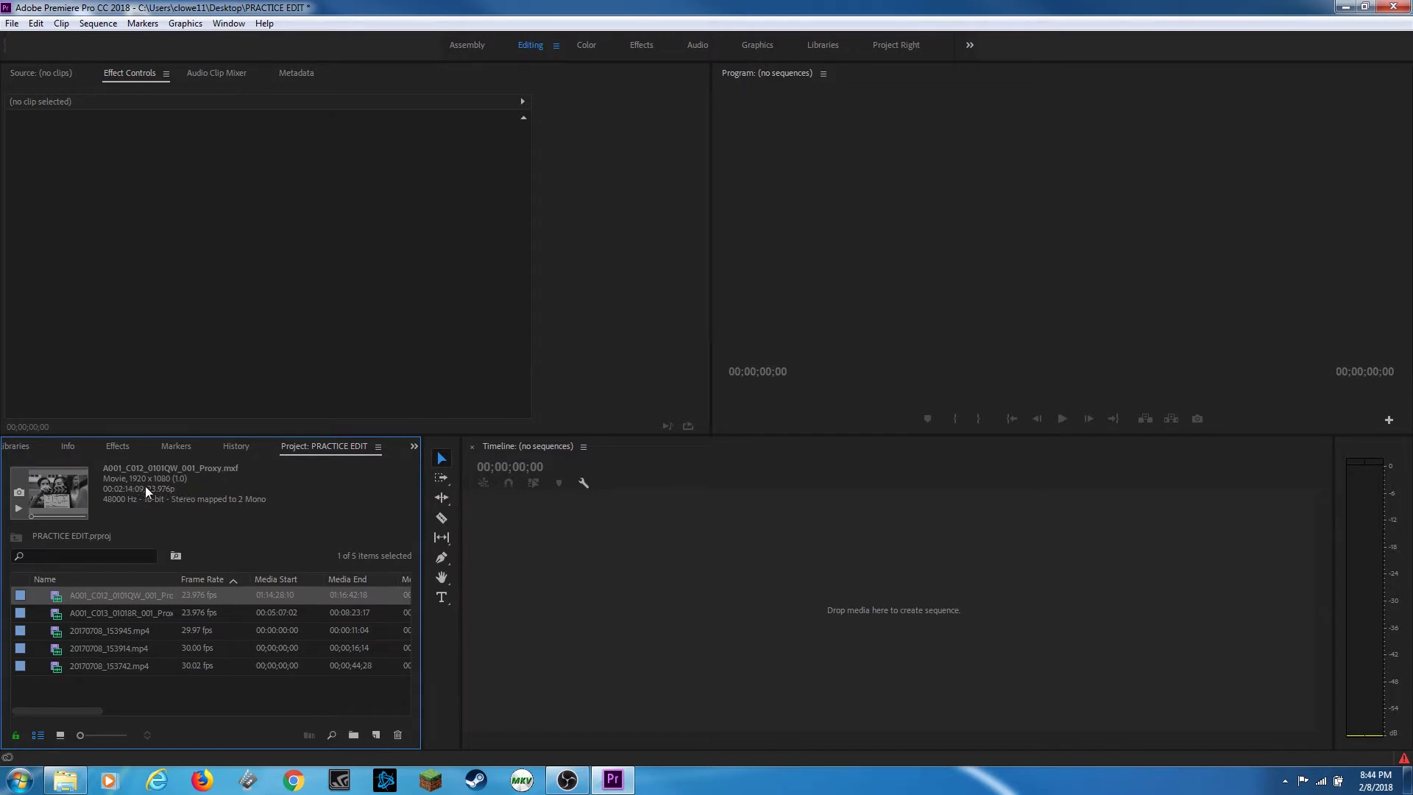
Step: Toggle the Project panel's Preview Area off and on, then inspect the proxy and MP4 clip details
left_click(377, 446)
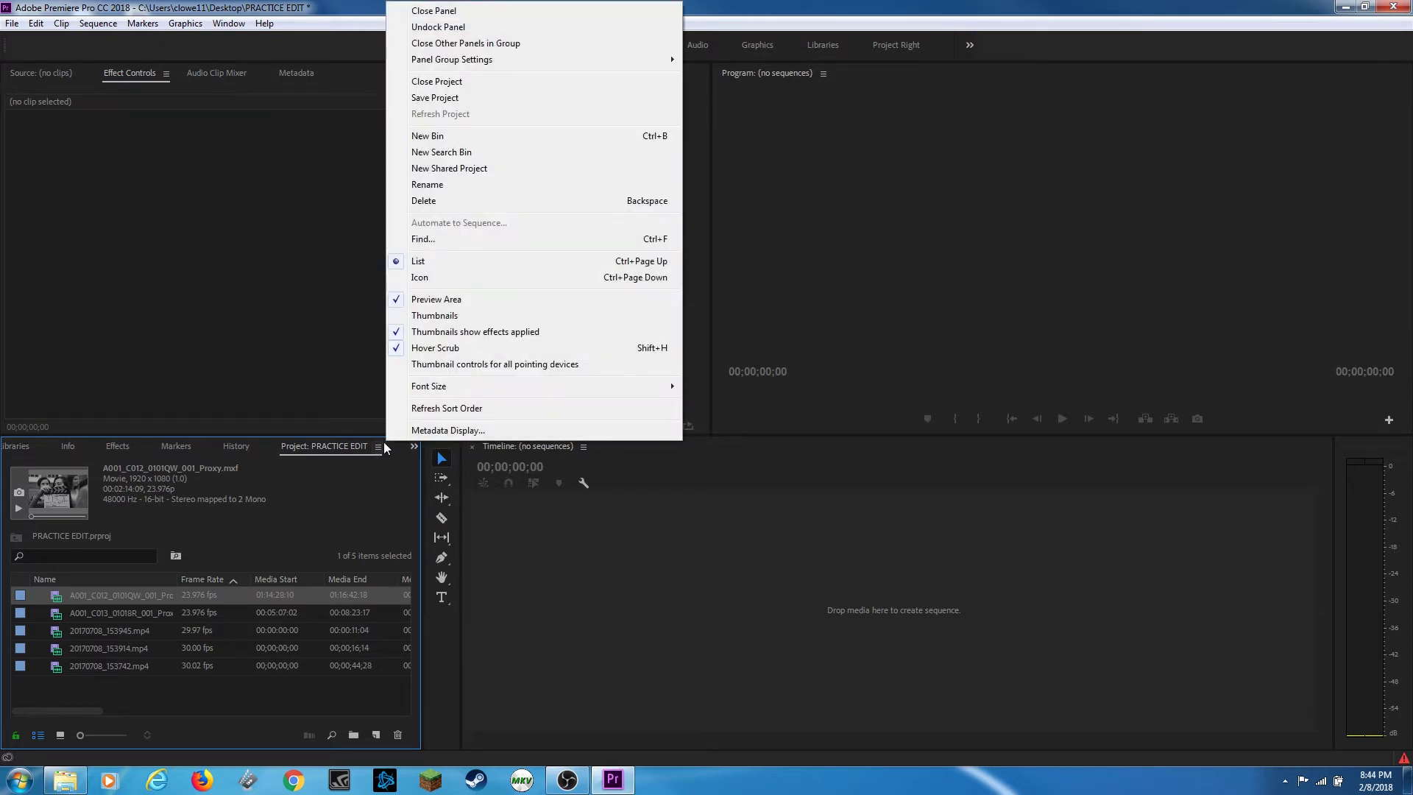
left_click(447, 300)
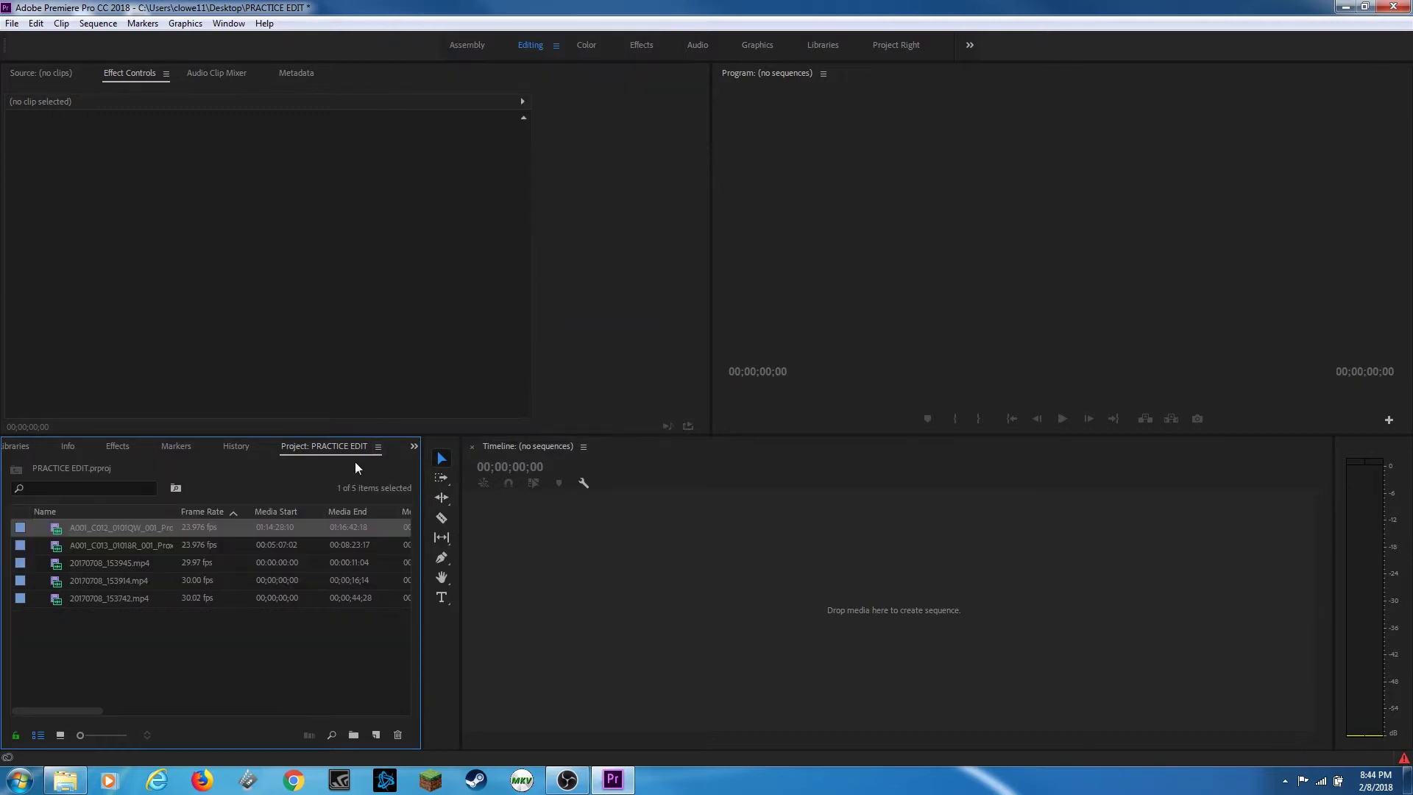
left_click(378, 448)
left_click(446, 299)
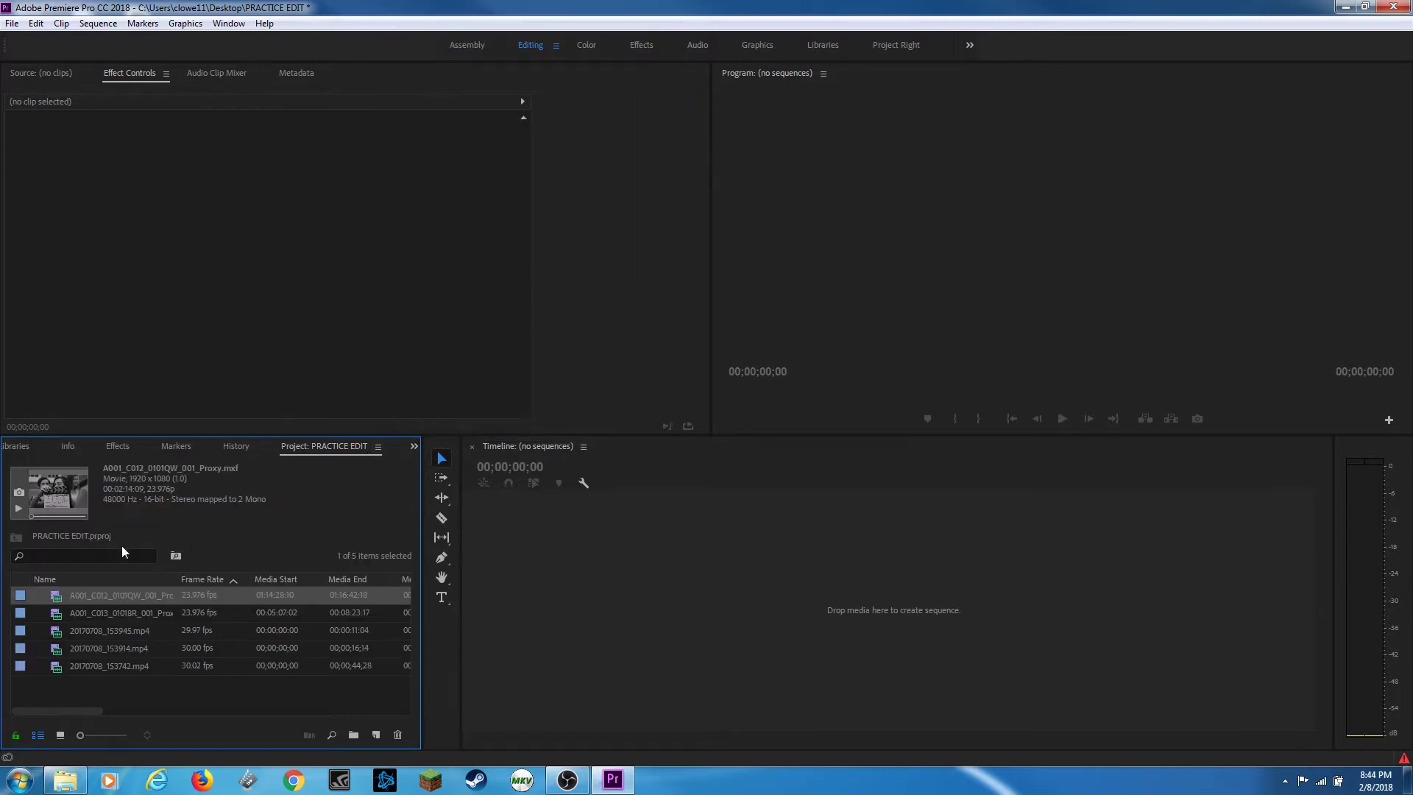
left_click(99, 662)
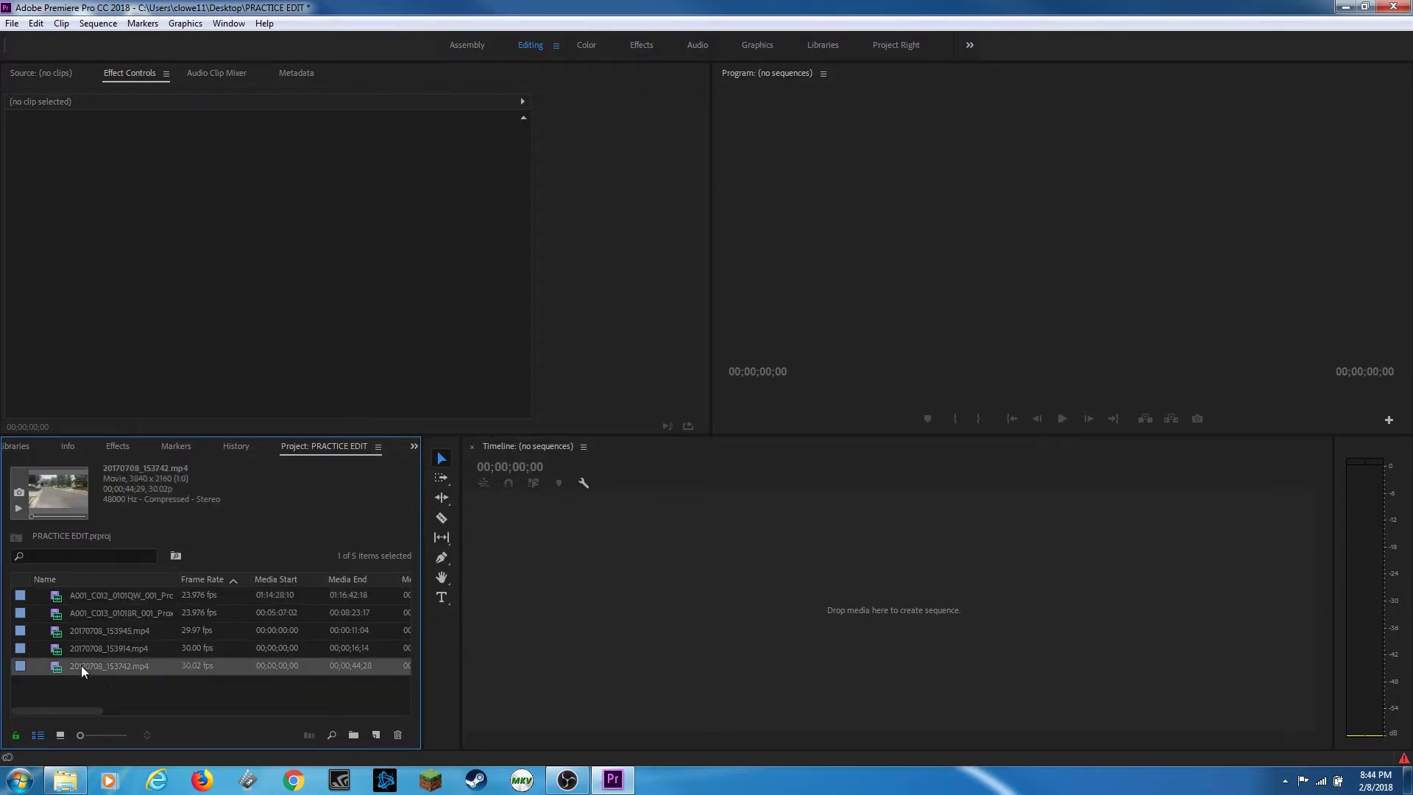
left_click(109, 610)
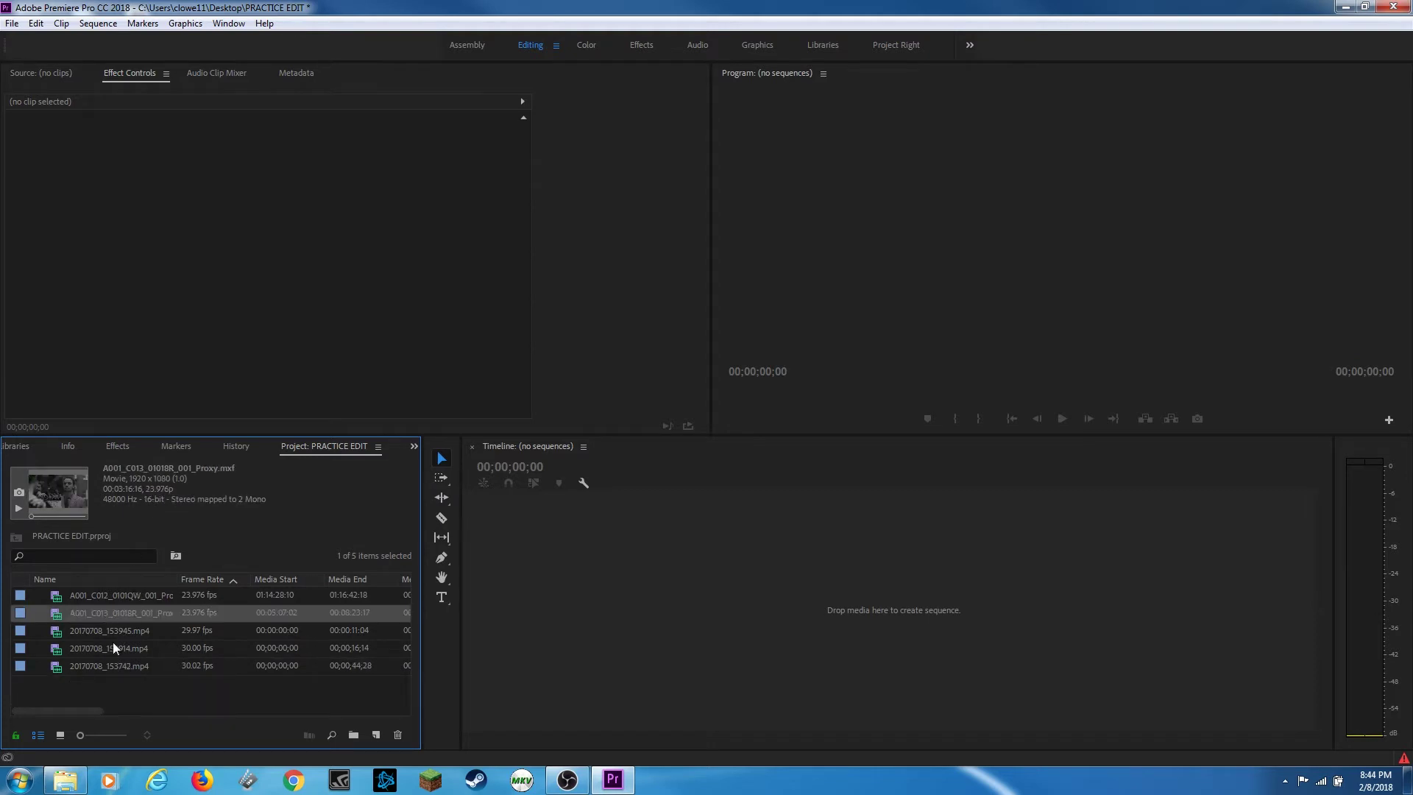
left_click(112, 646)
left_click(94, 597)
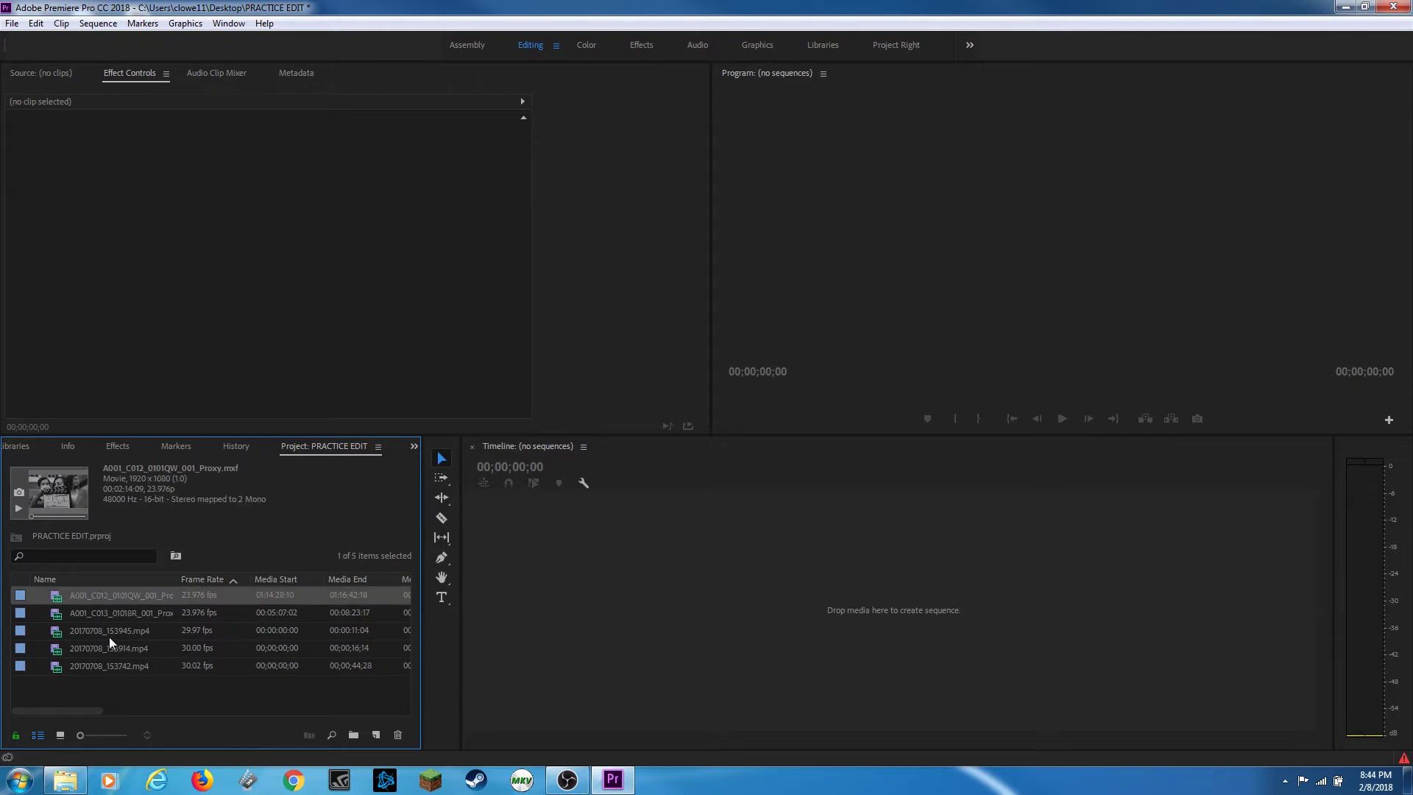
double_click(109, 683)
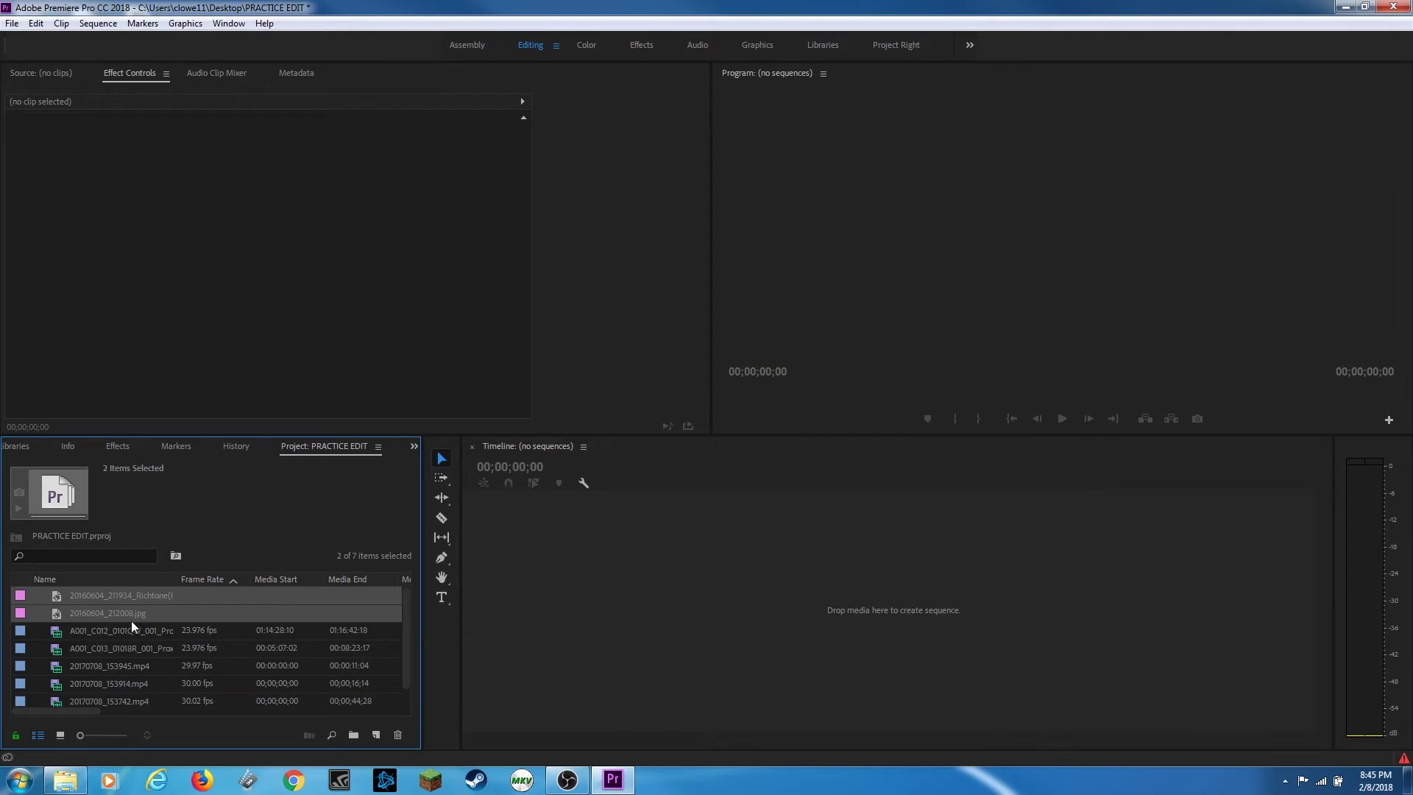
Step: Select the two imported Richtone(HDR) photos, cancel the rename, and widen the Name column
left_click(131, 617)
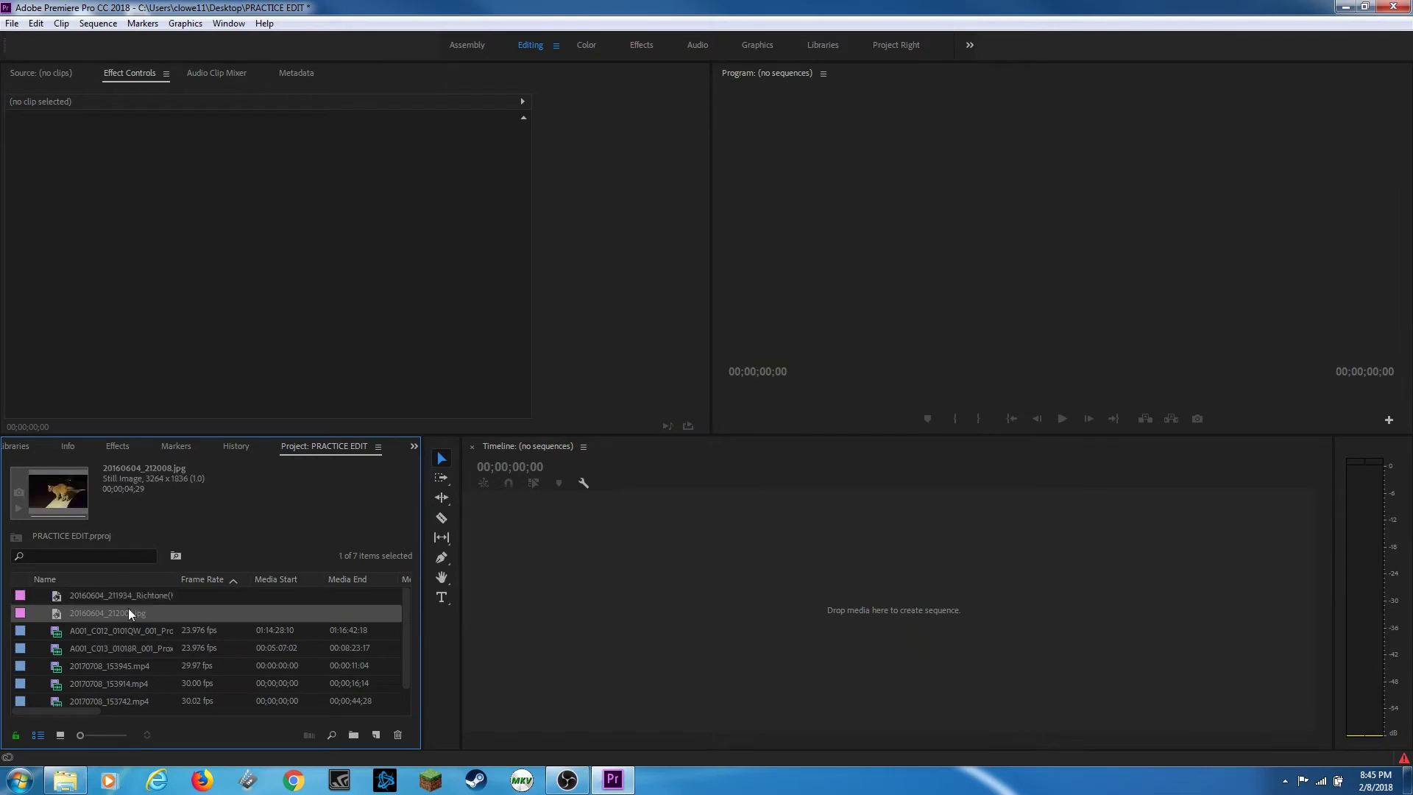
left_click(127, 612)
key("Escape")
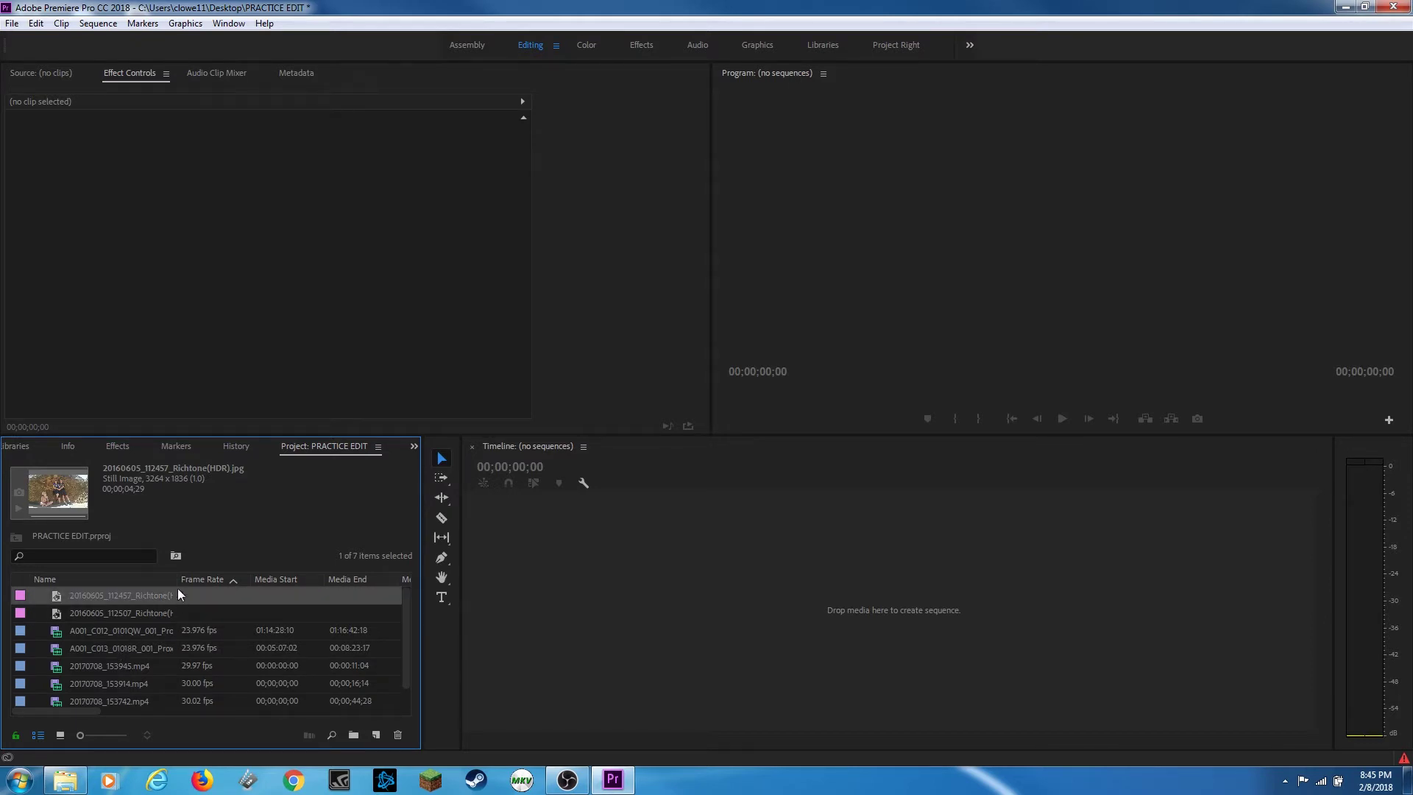
left_click_drag(179, 593, 232, 586)
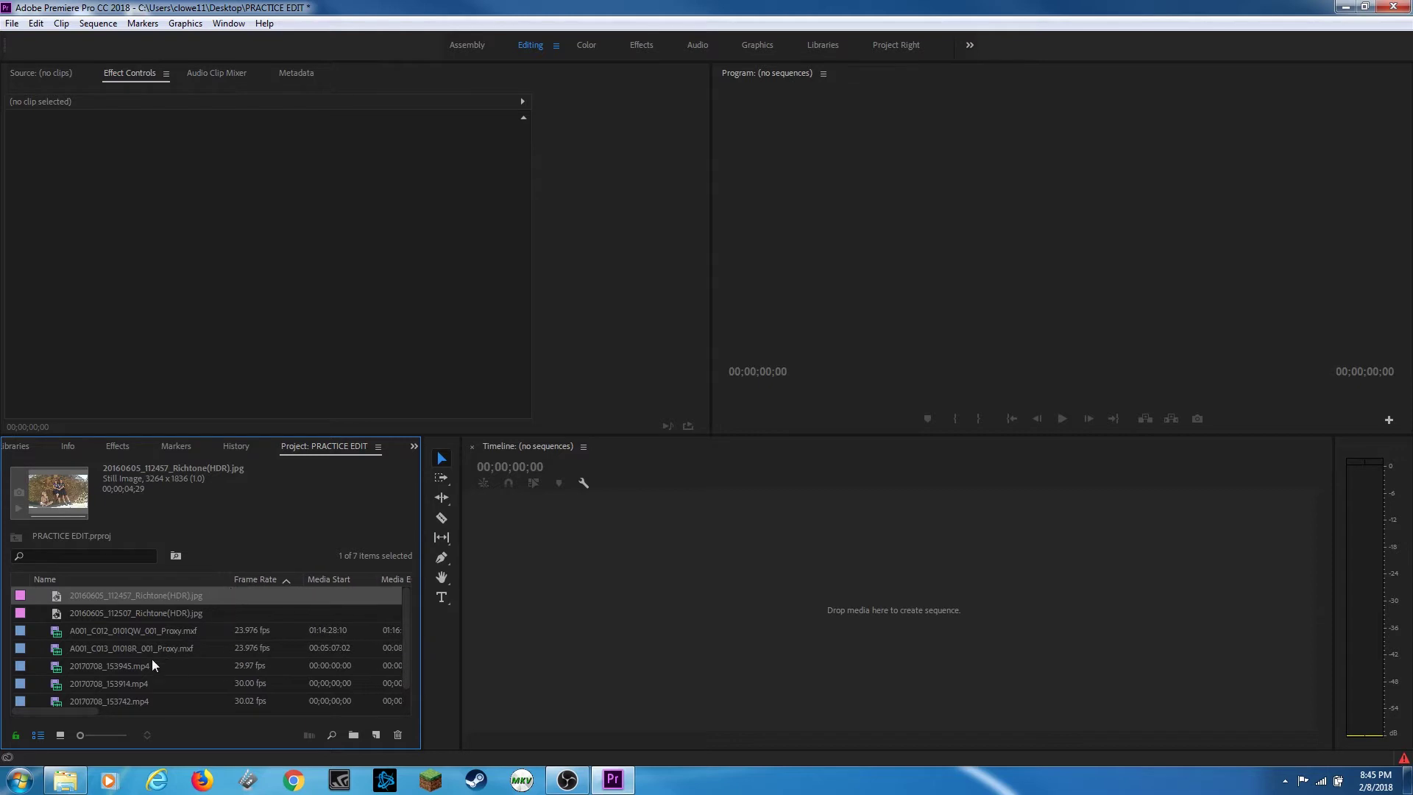
scroll(144, 675, "down", 1)
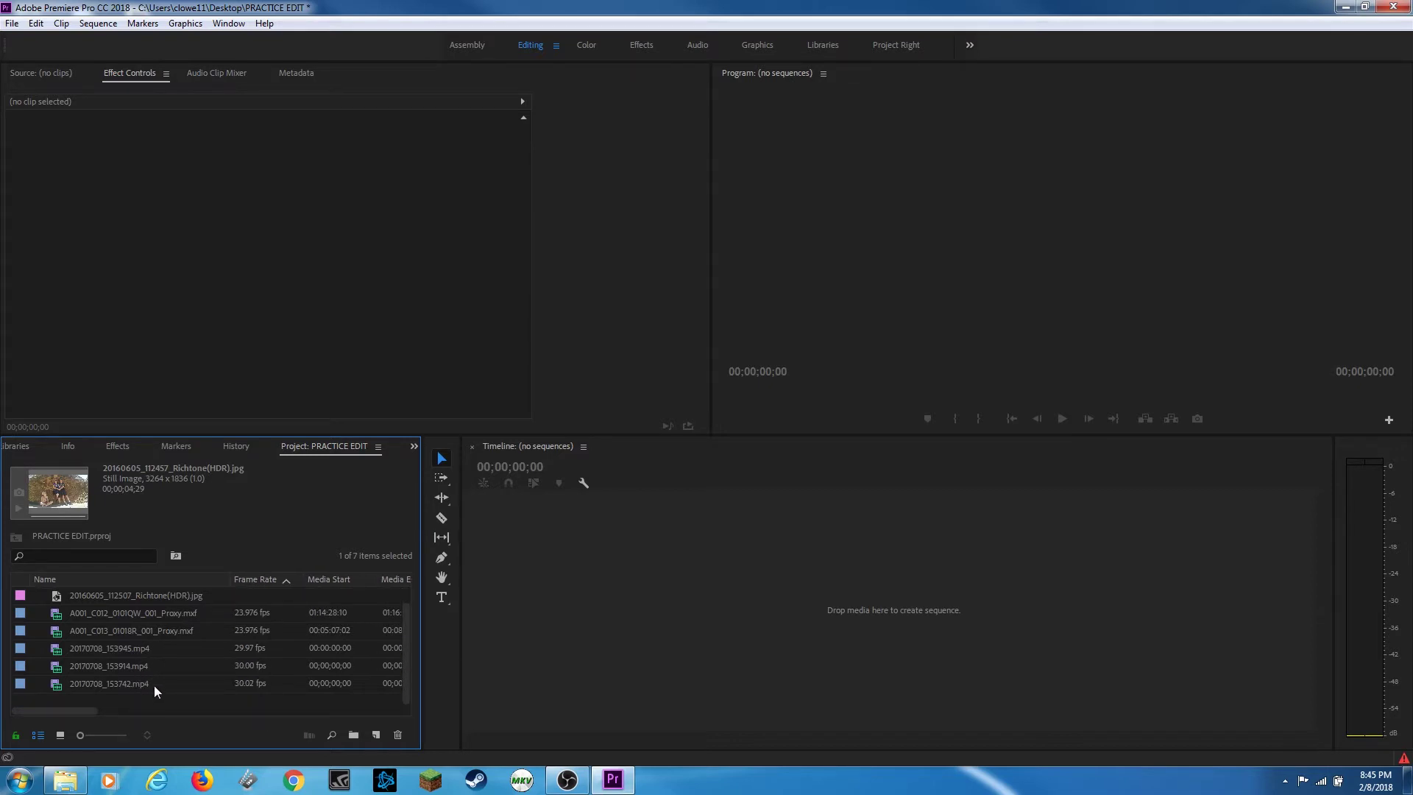
Step: Create a new sequence from the A001_C013 proxy clip by dragging it to the timeline
left_click(130, 651)
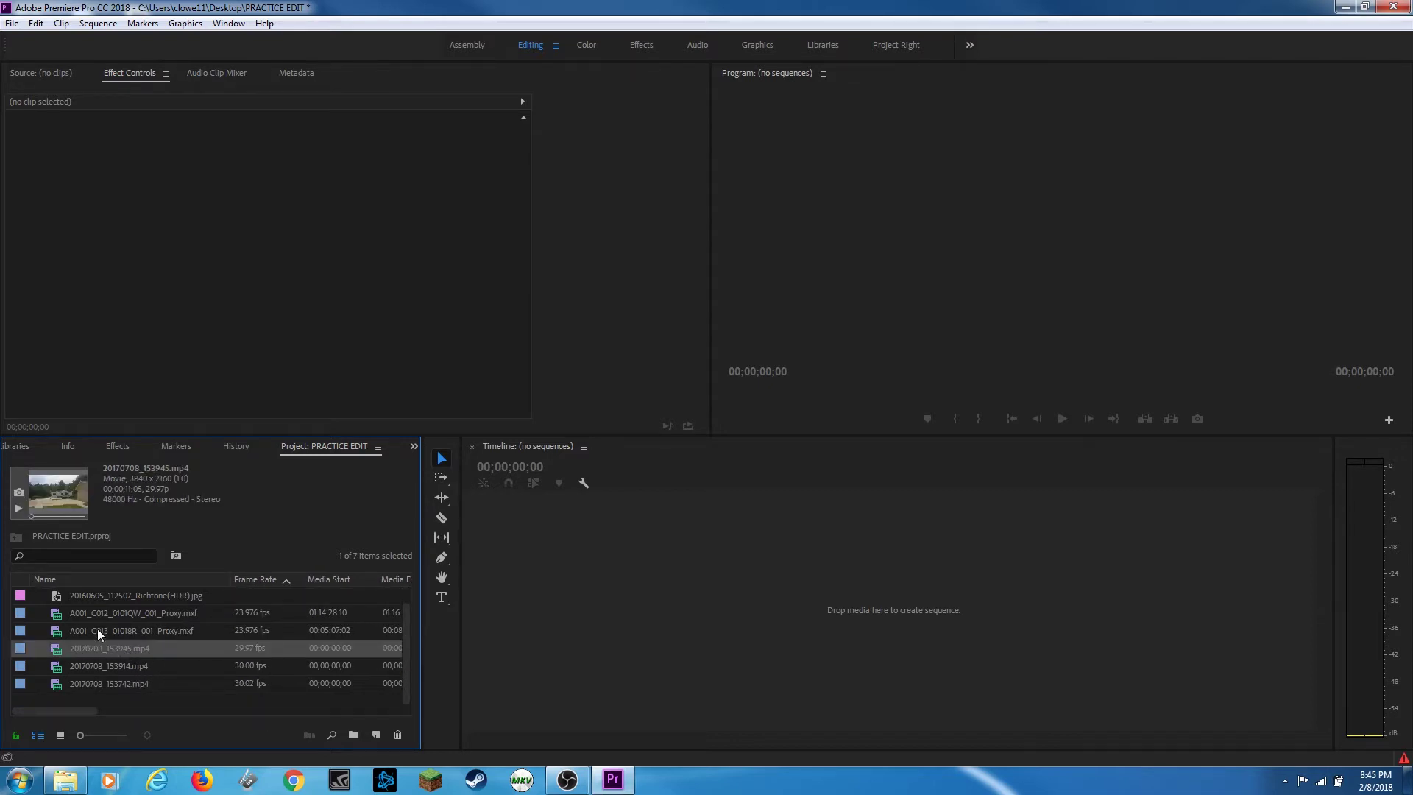
left_click(99, 635)
left_click_drag(71, 636, 673, 598)
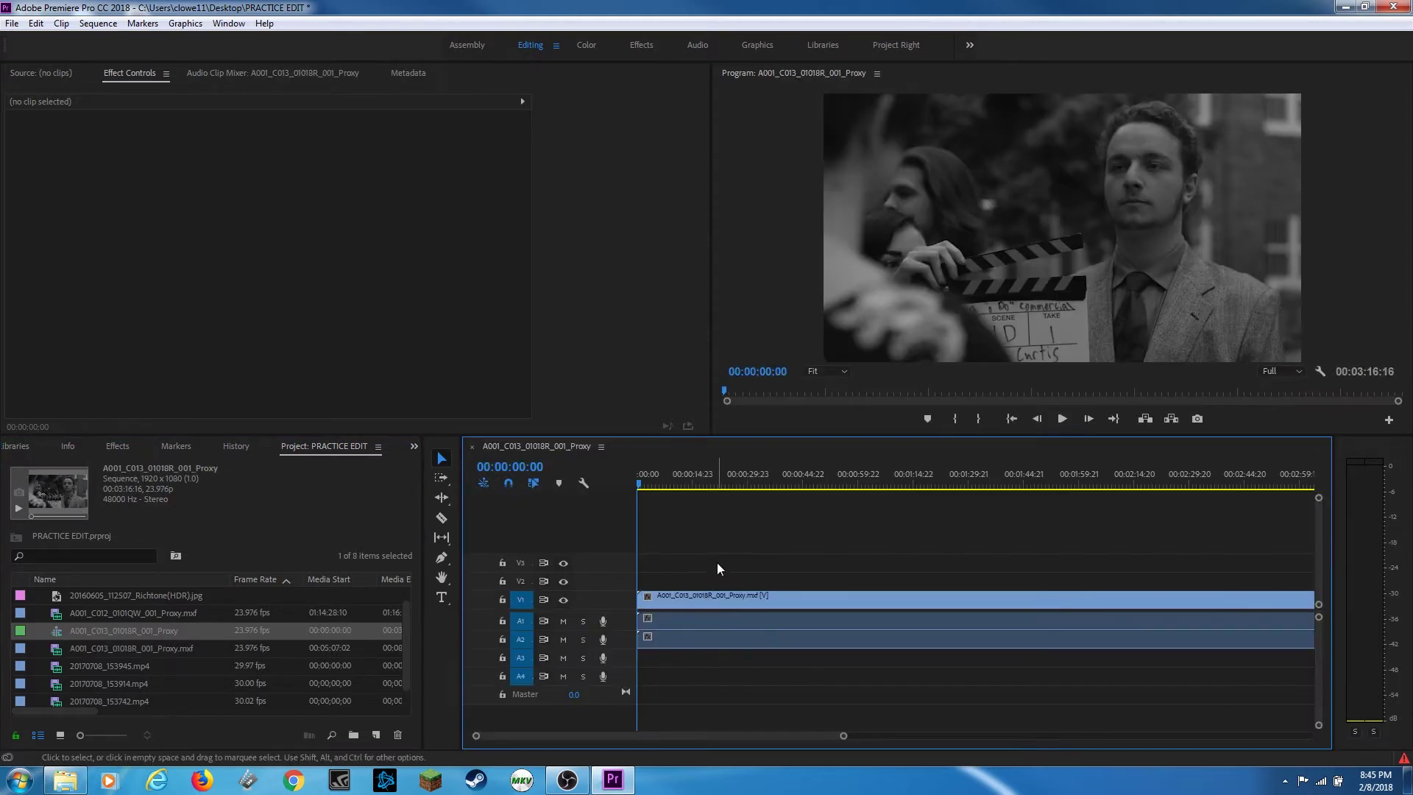
Step: Delete the A001_C013 proxy clip from the A001_C013_01018R_001_Proxy sequence, leaving it empty
left_click(721, 599)
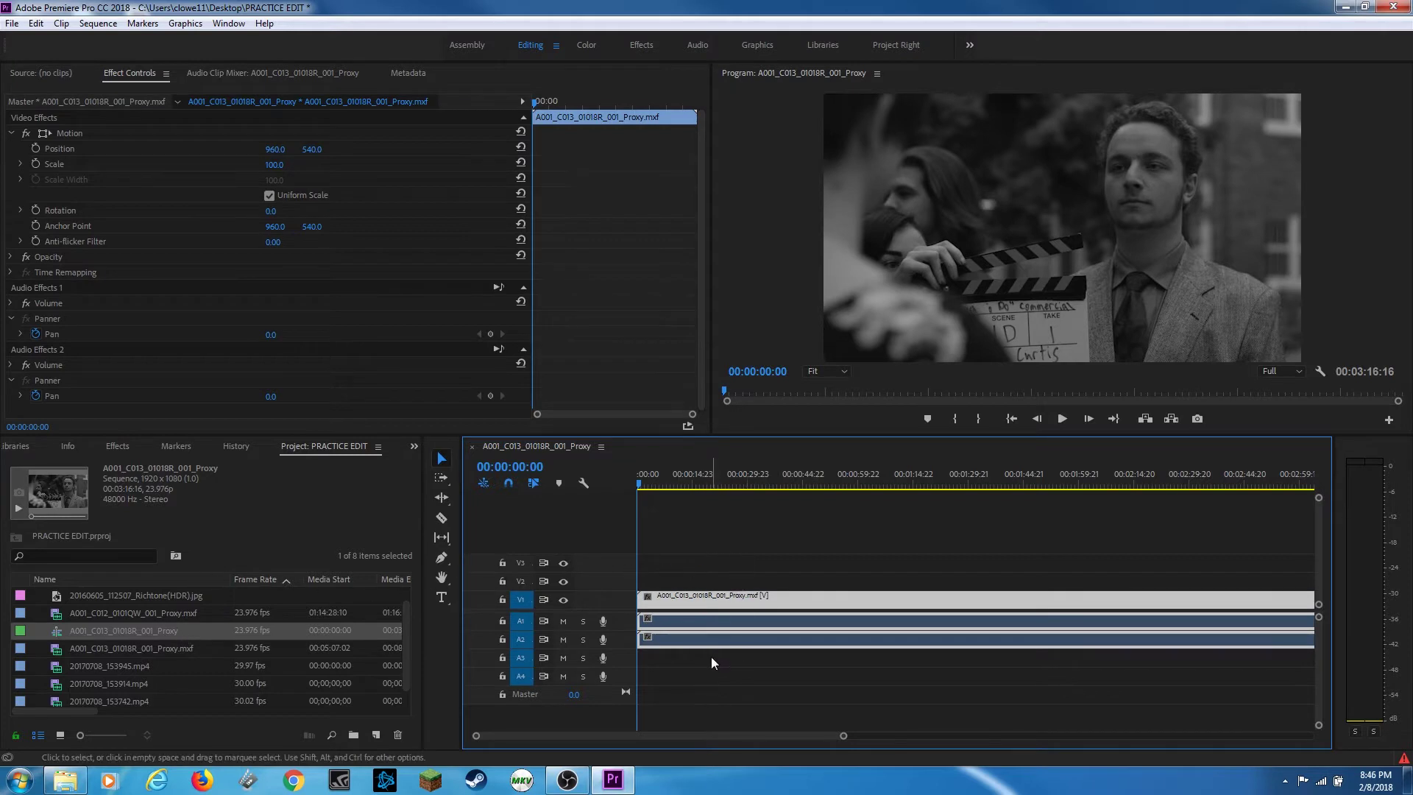
key("Delete")
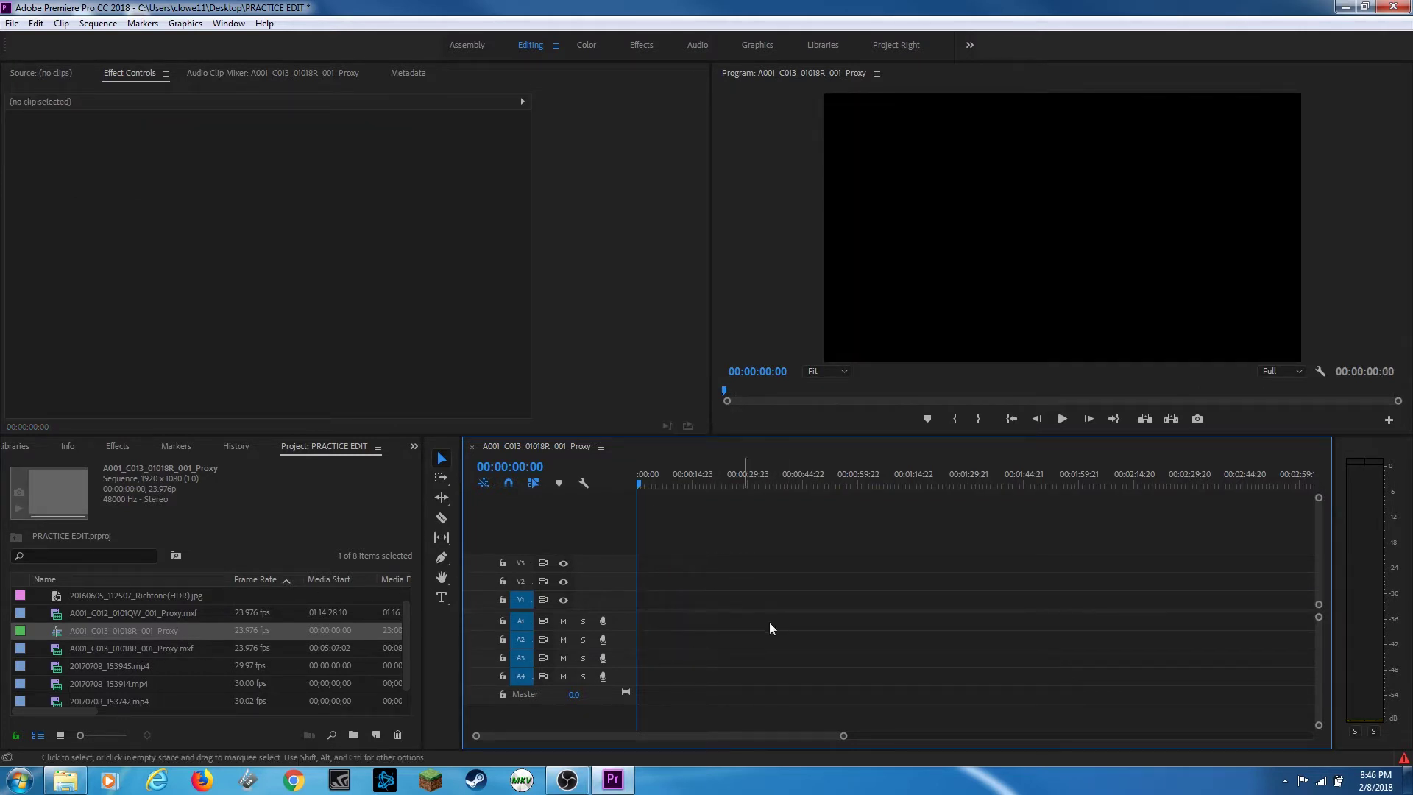
left_click(155, 636)
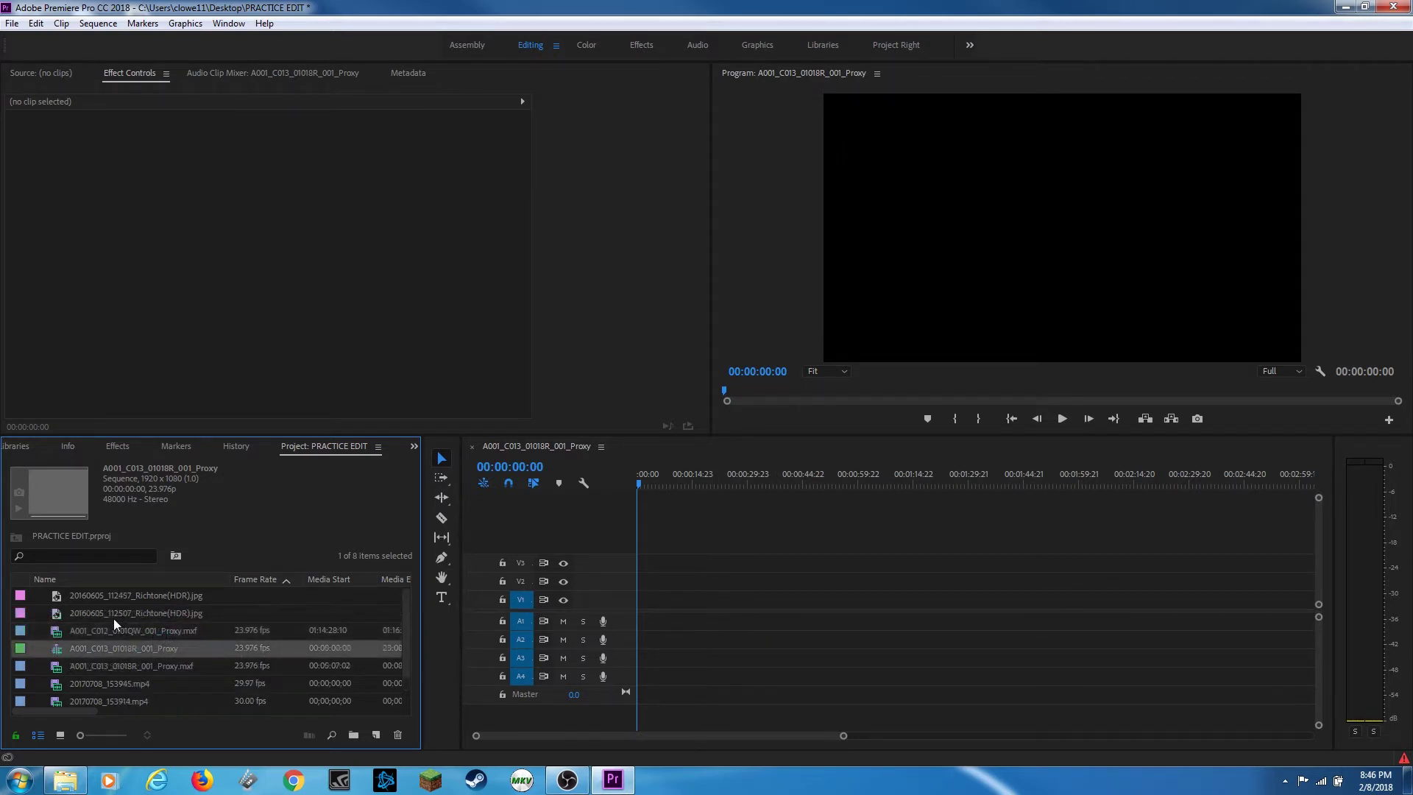
Step: Place 20160605_112507_Richtone(HDR).jpg at the start of V1 and reduce its Scale to 88
left_click(73, 613)
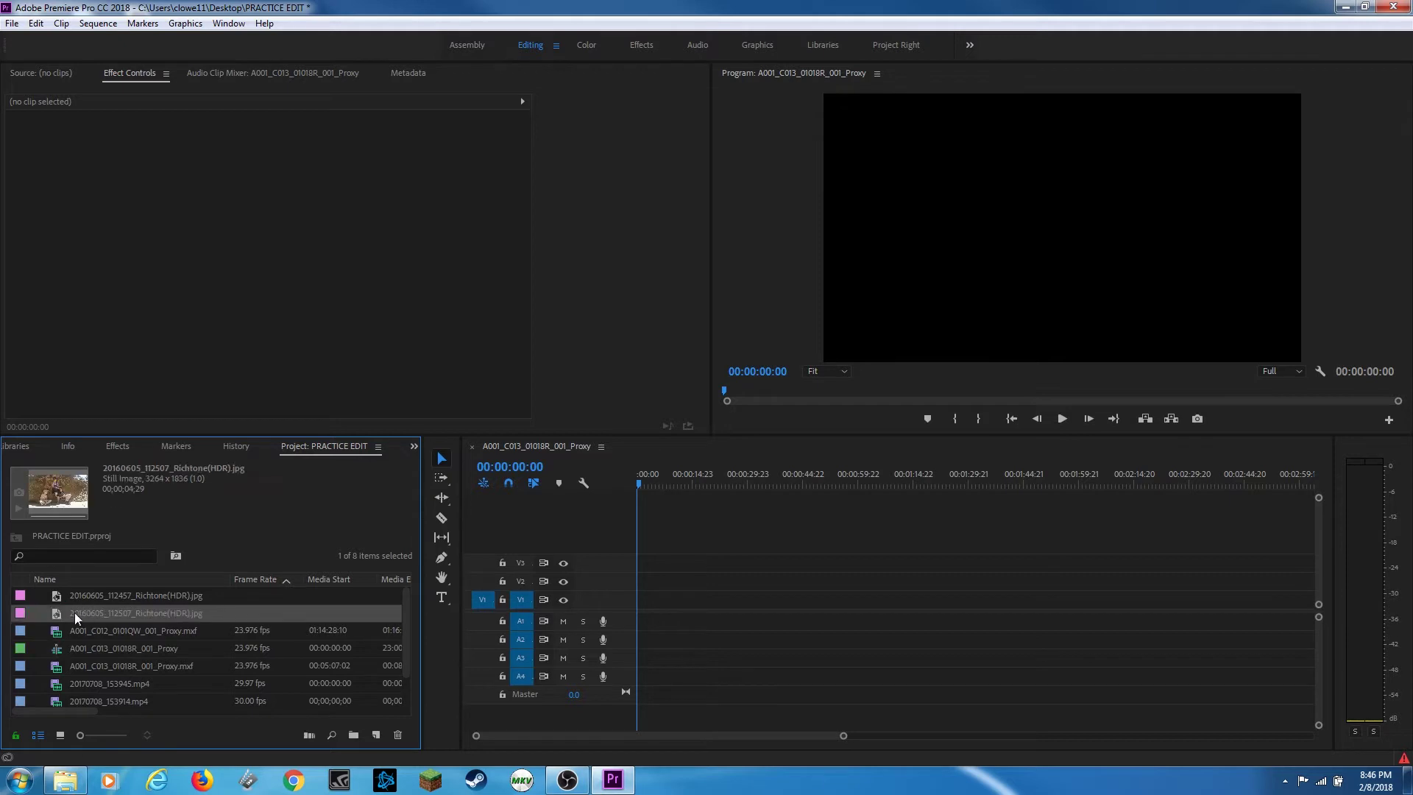
left_click_drag(62, 611, 624, 608)
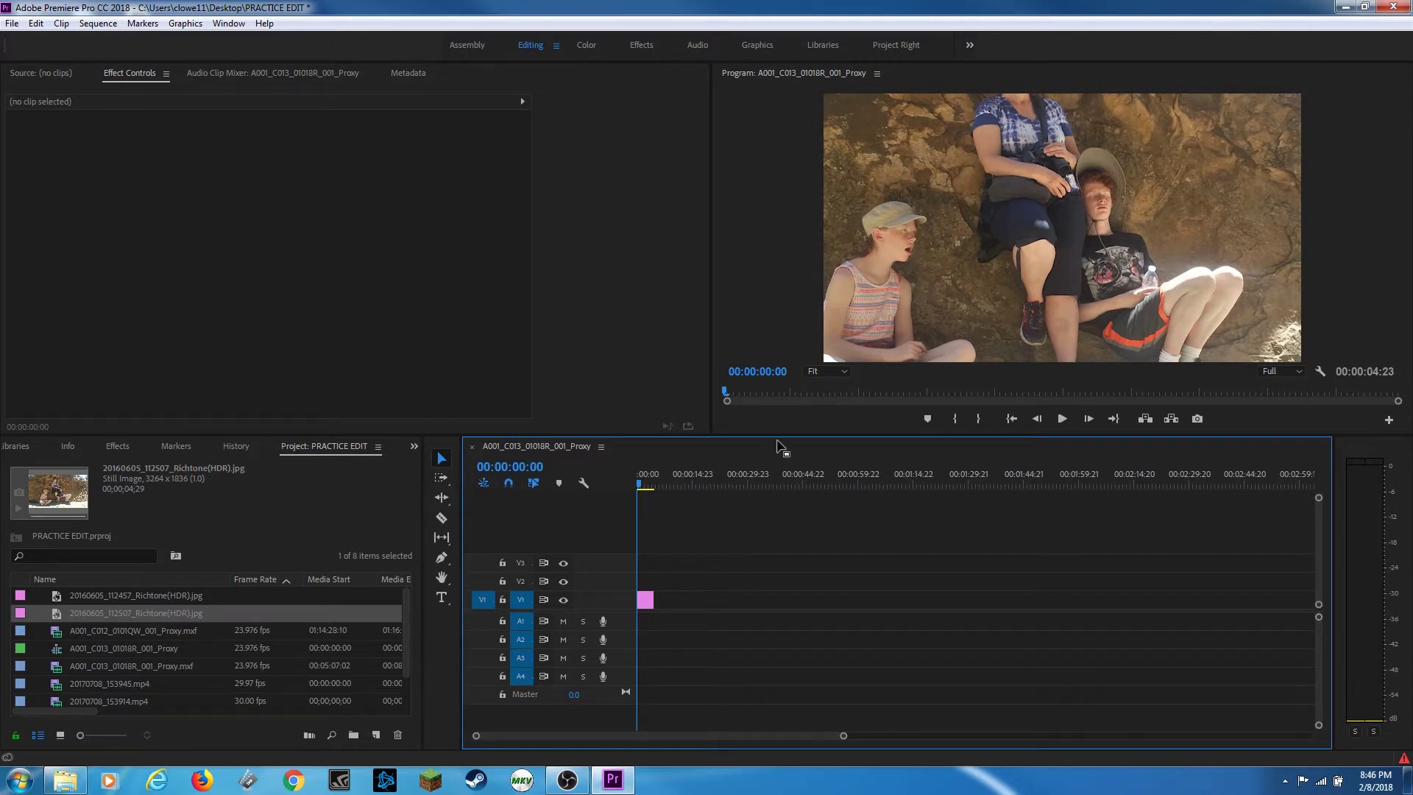
left_click(646, 602)
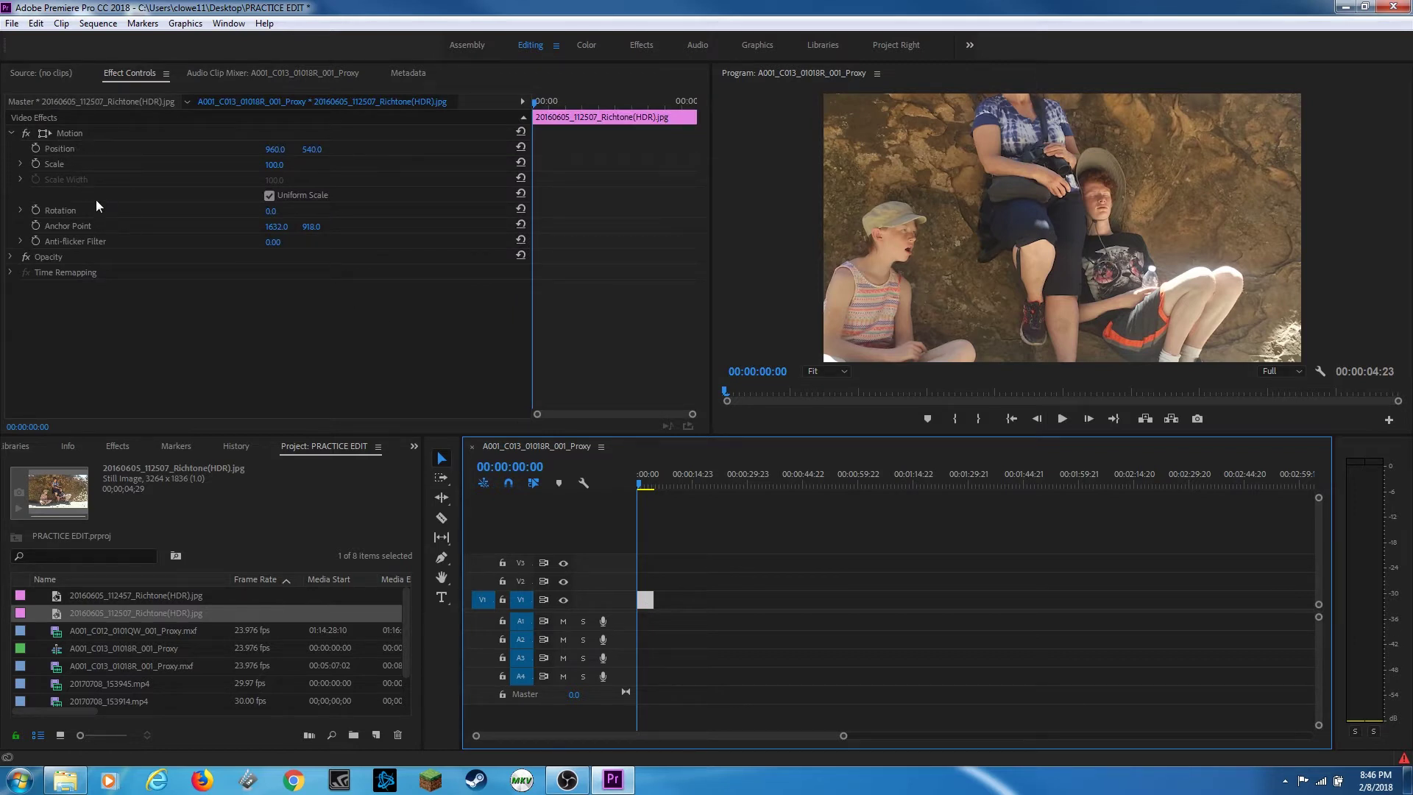
left_click(274, 166)
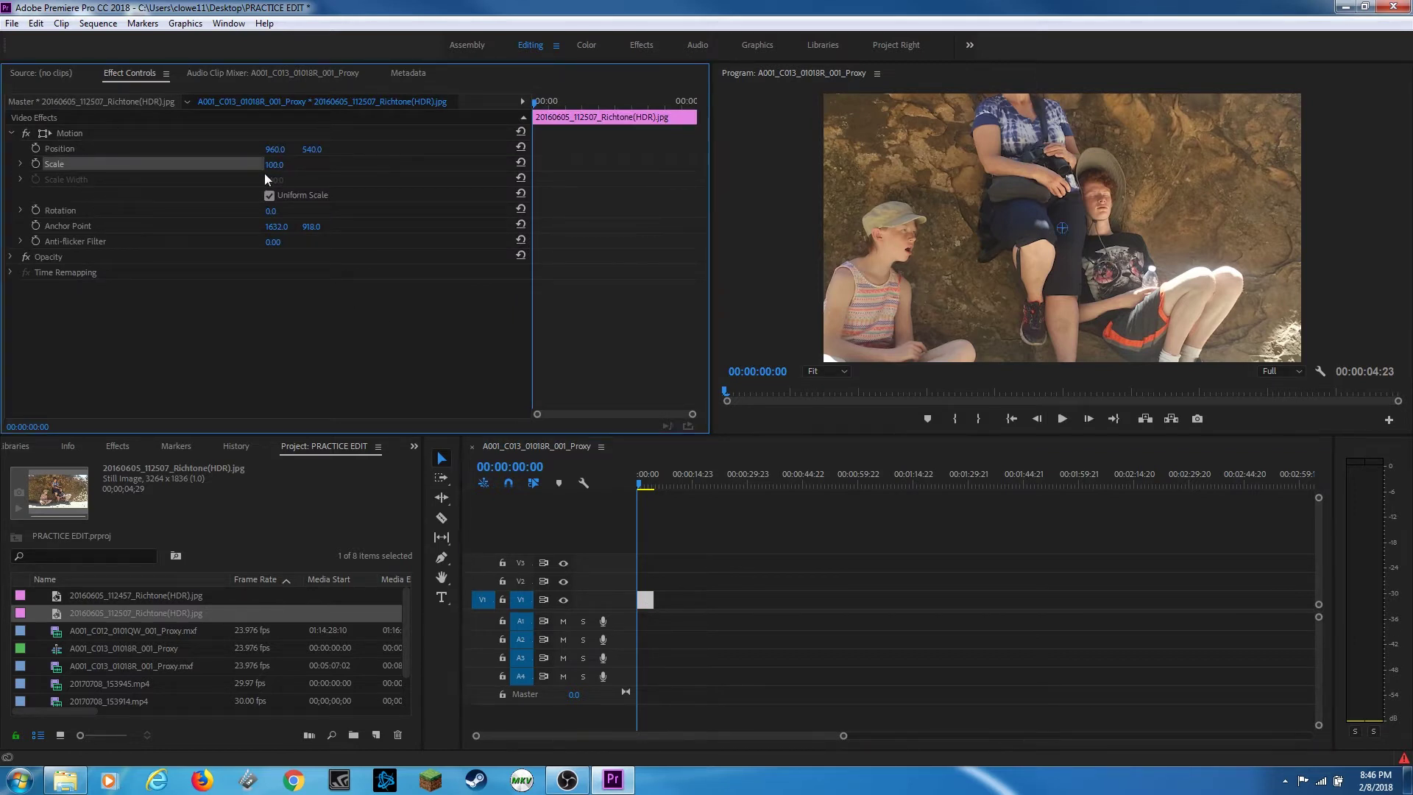
mouse_move(272, 165)
left_mouse_down()
mouse_move(240, 165)
mouse_move(270, 165)
left_mouse_up()
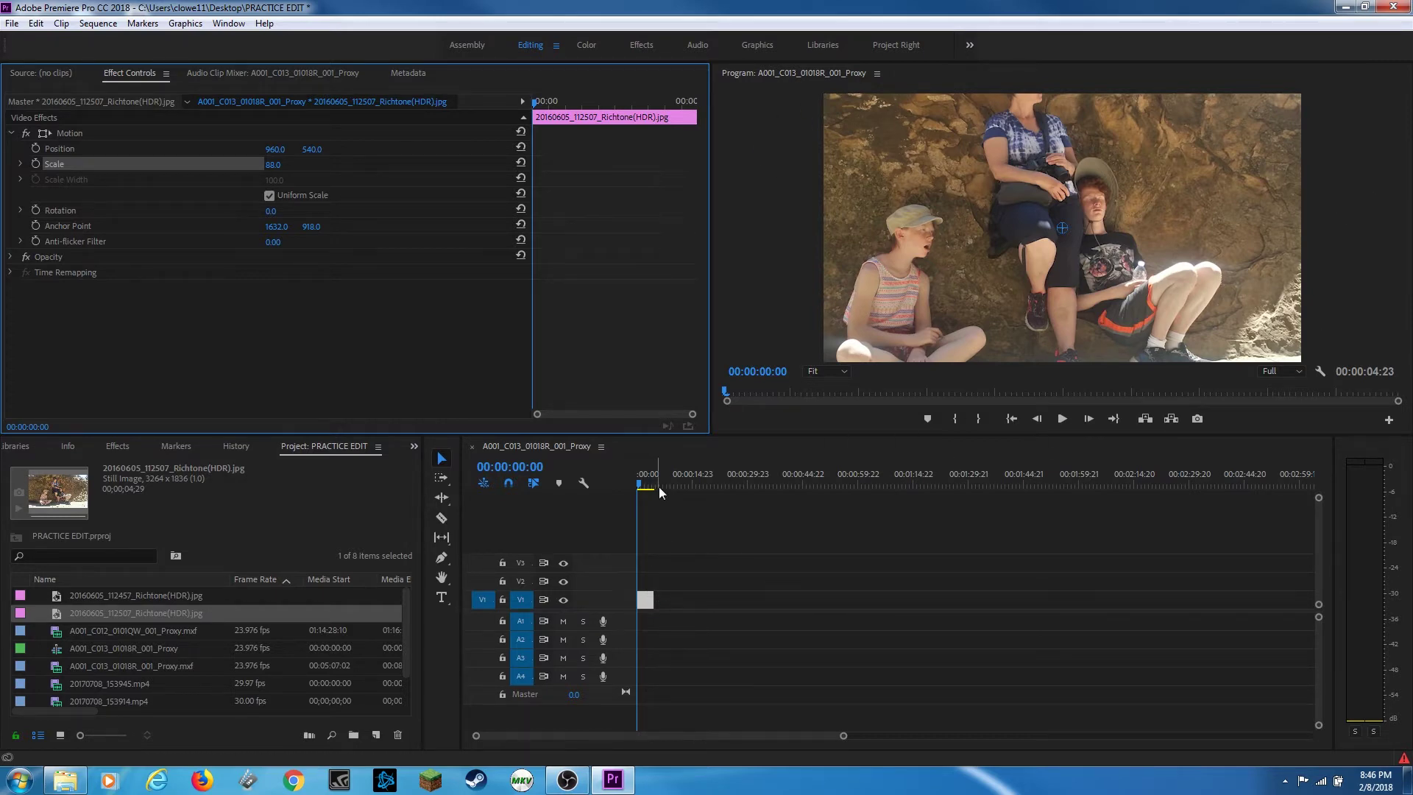
Step: Apply Scale to Frame Size to the photo clip so the whole image fits at Scale 100
key("=")
key("=")
key("=")
left_click(713, 567)
right_click(701, 599)
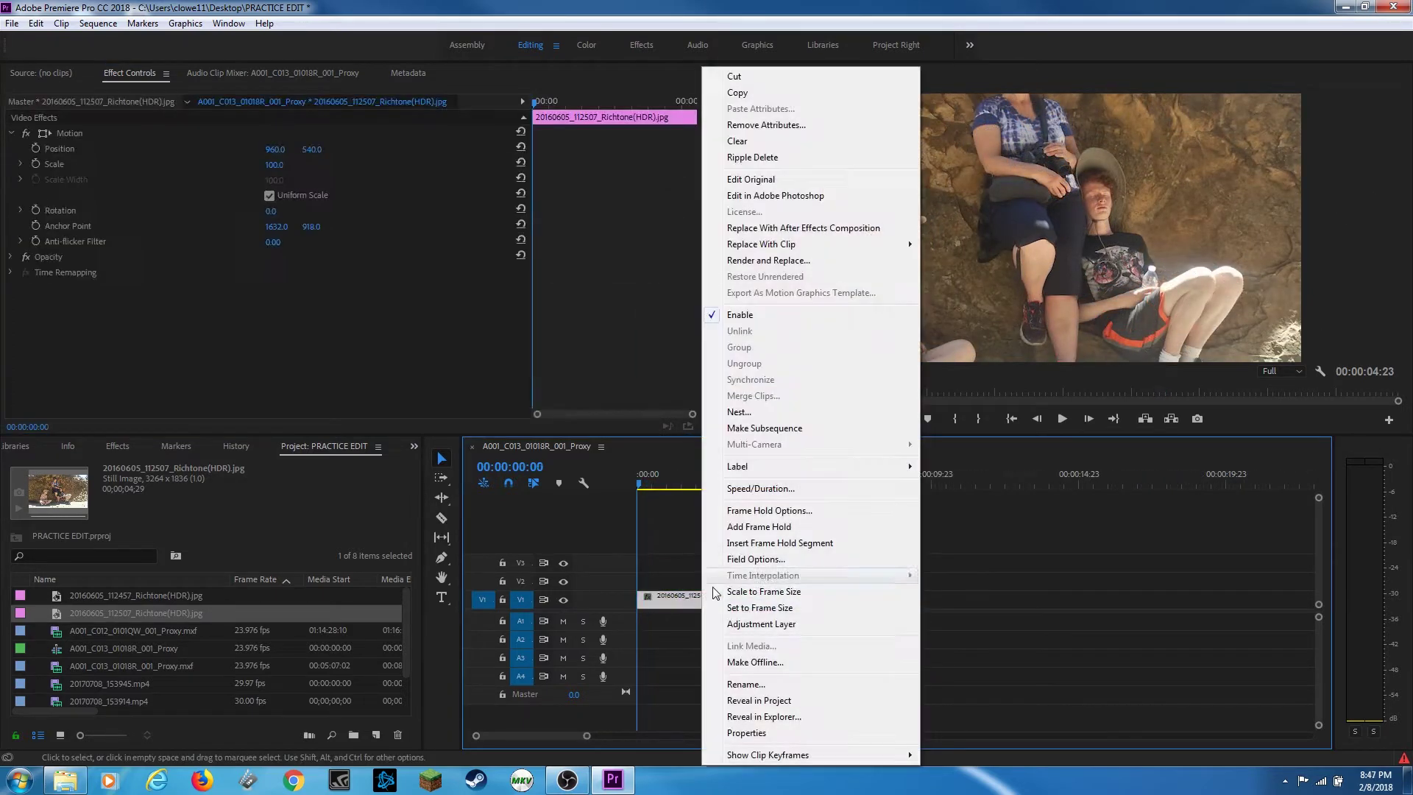
left_click(792, 592)
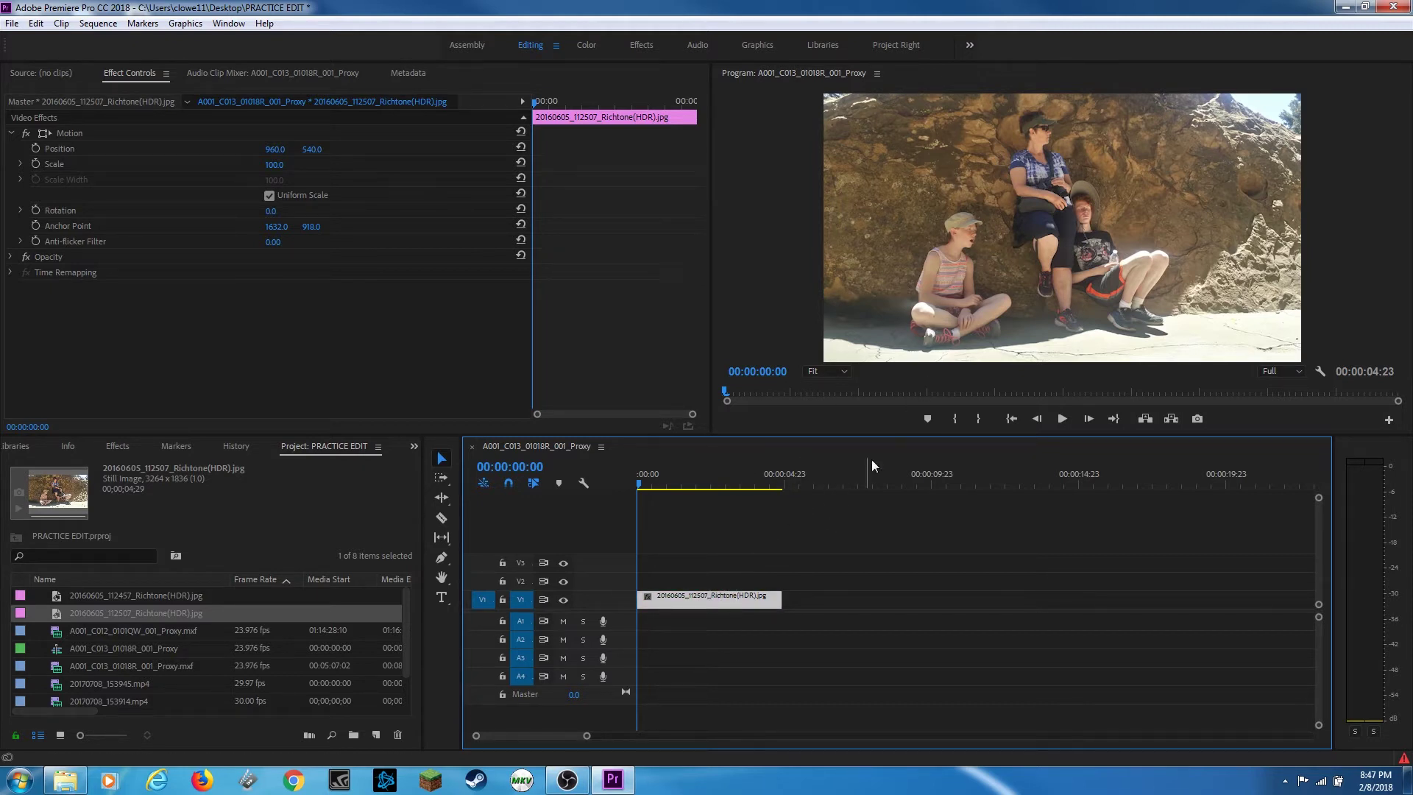
Step: Delete the photo and add 20170708_153945.mp4 to V1/A1, keeping the existing sequence settings
key("Delete")
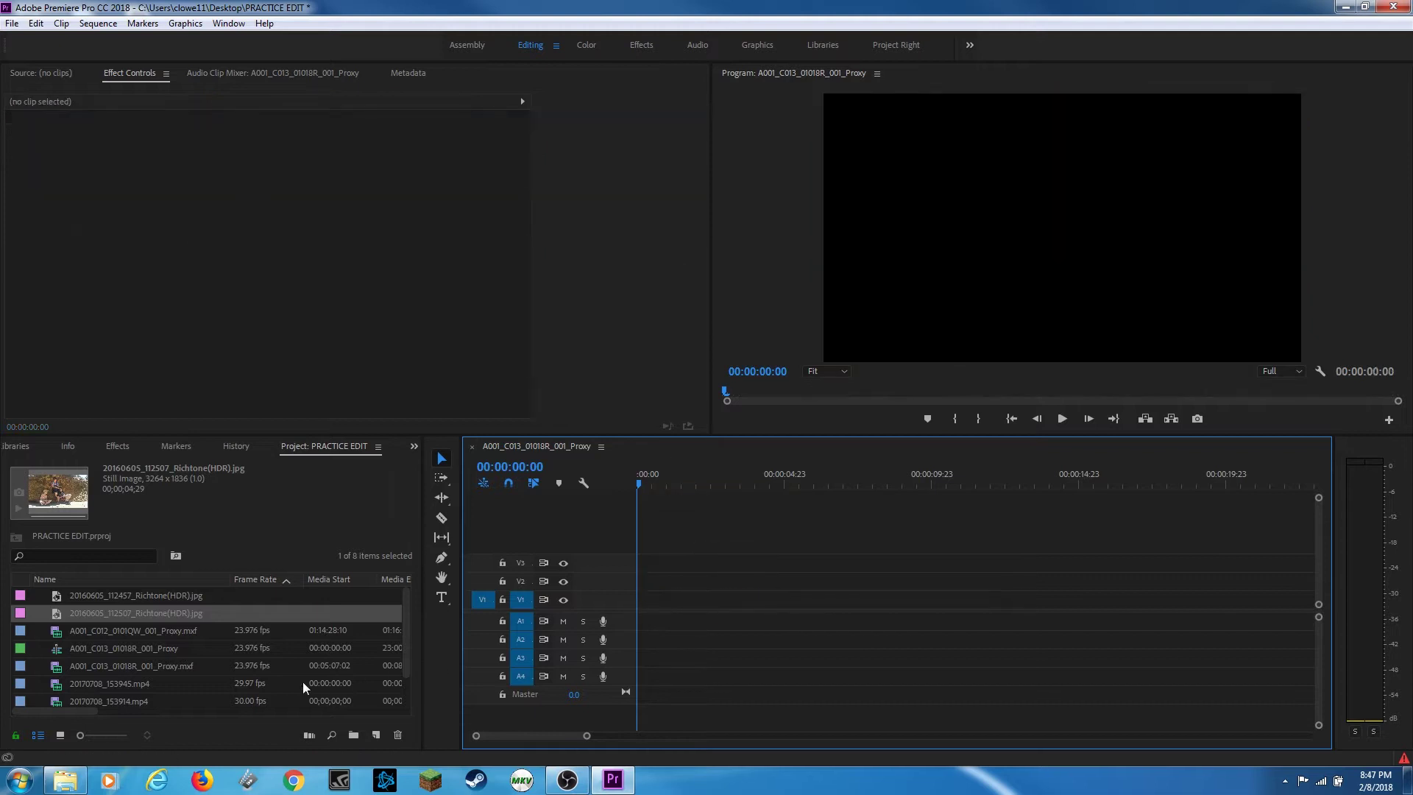
left_click(96, 668)
left_click(86, 681)
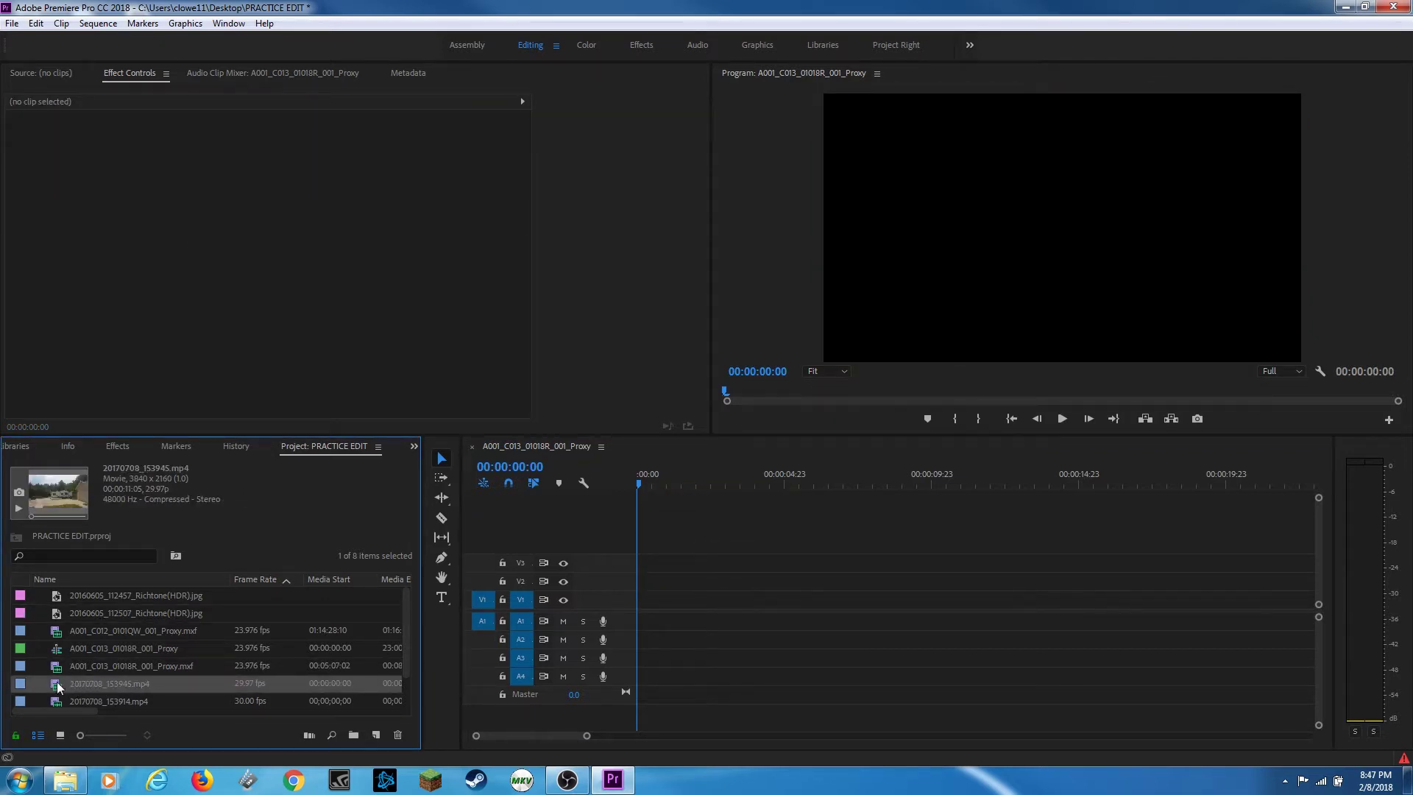
left_click_drag(420, 620, 623, 608)
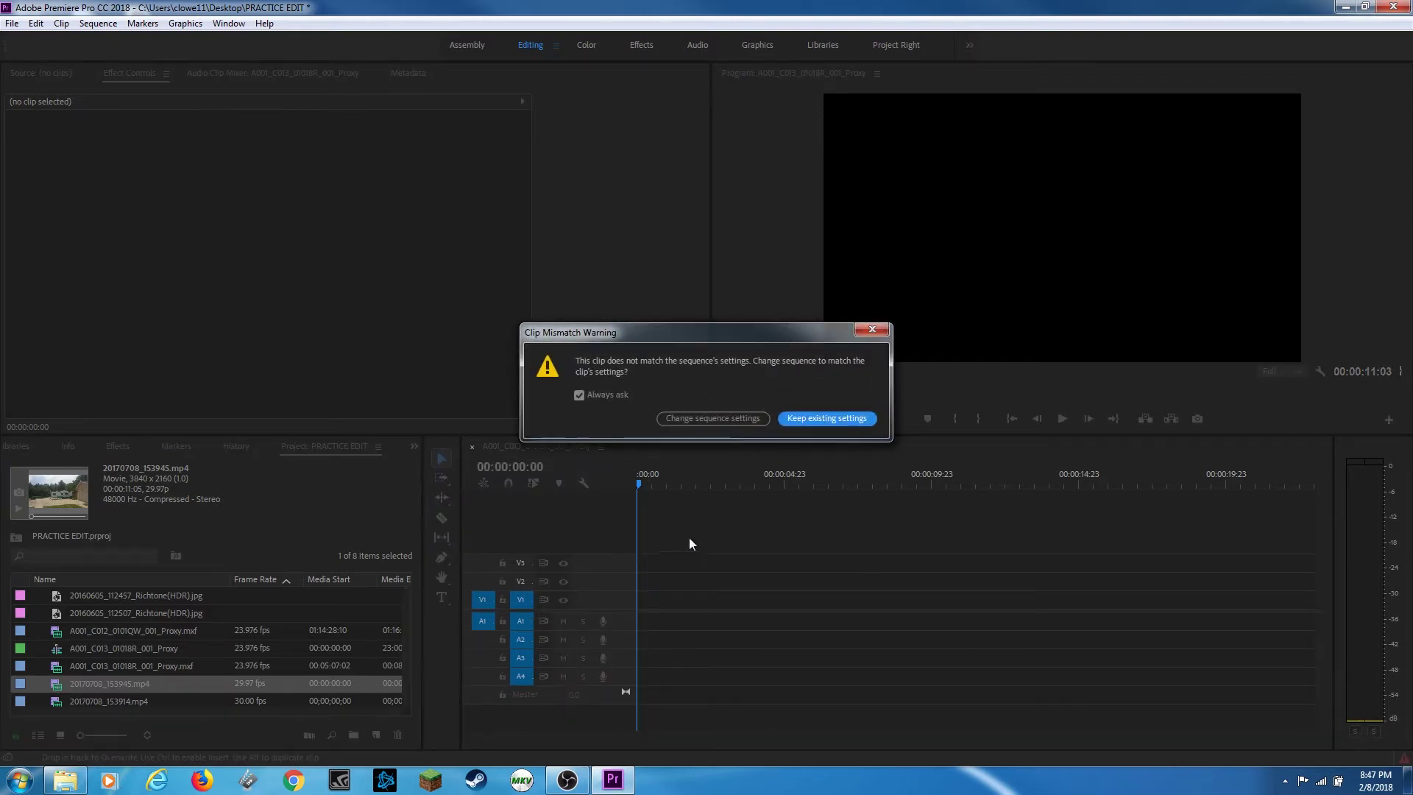
left_click(713, 418)
left_click(826, 418)
Step: Apply Scale to Frame Size to the UHD clip, then marquee-select everything on the timeline
left_click_drag(669, 478, 687, 478)
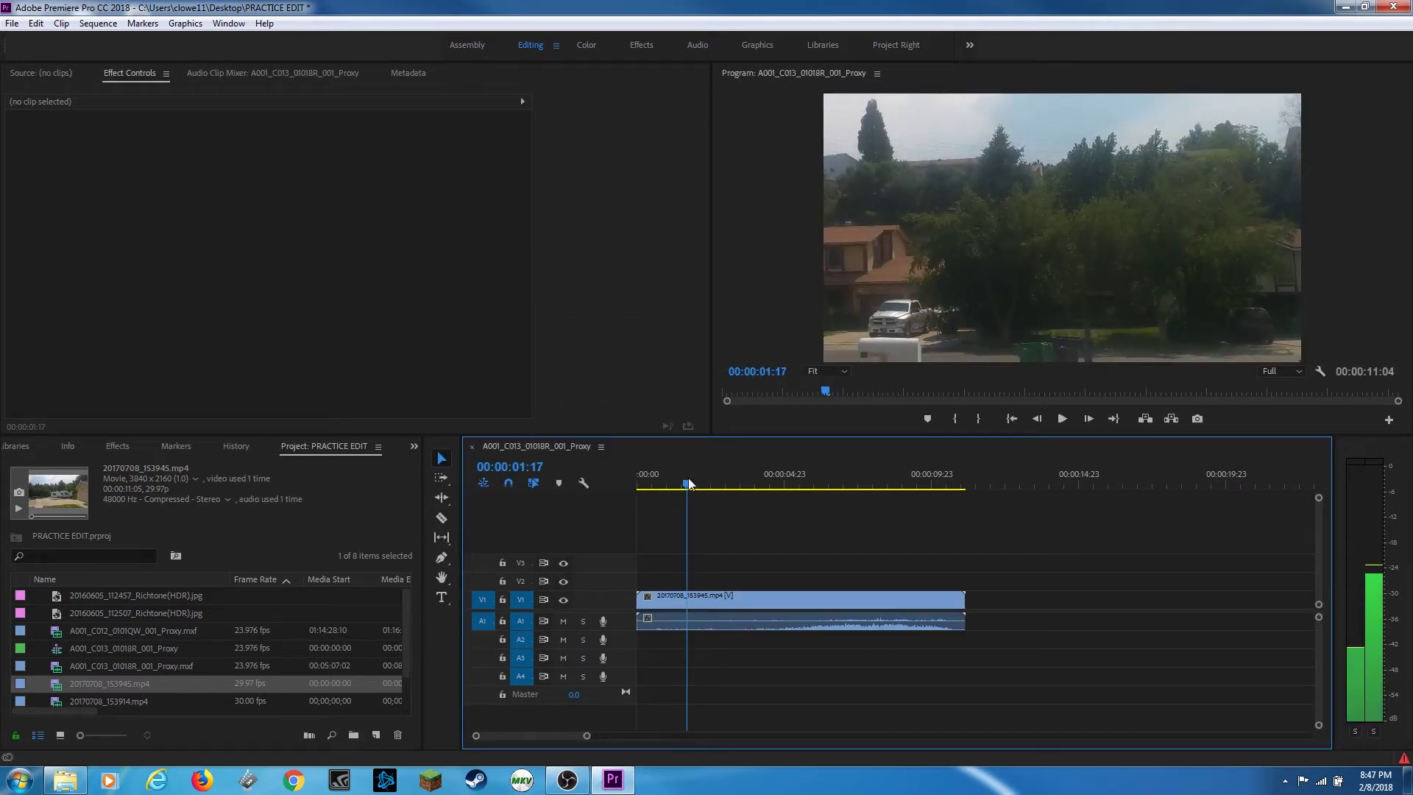
right_click(699, 597)
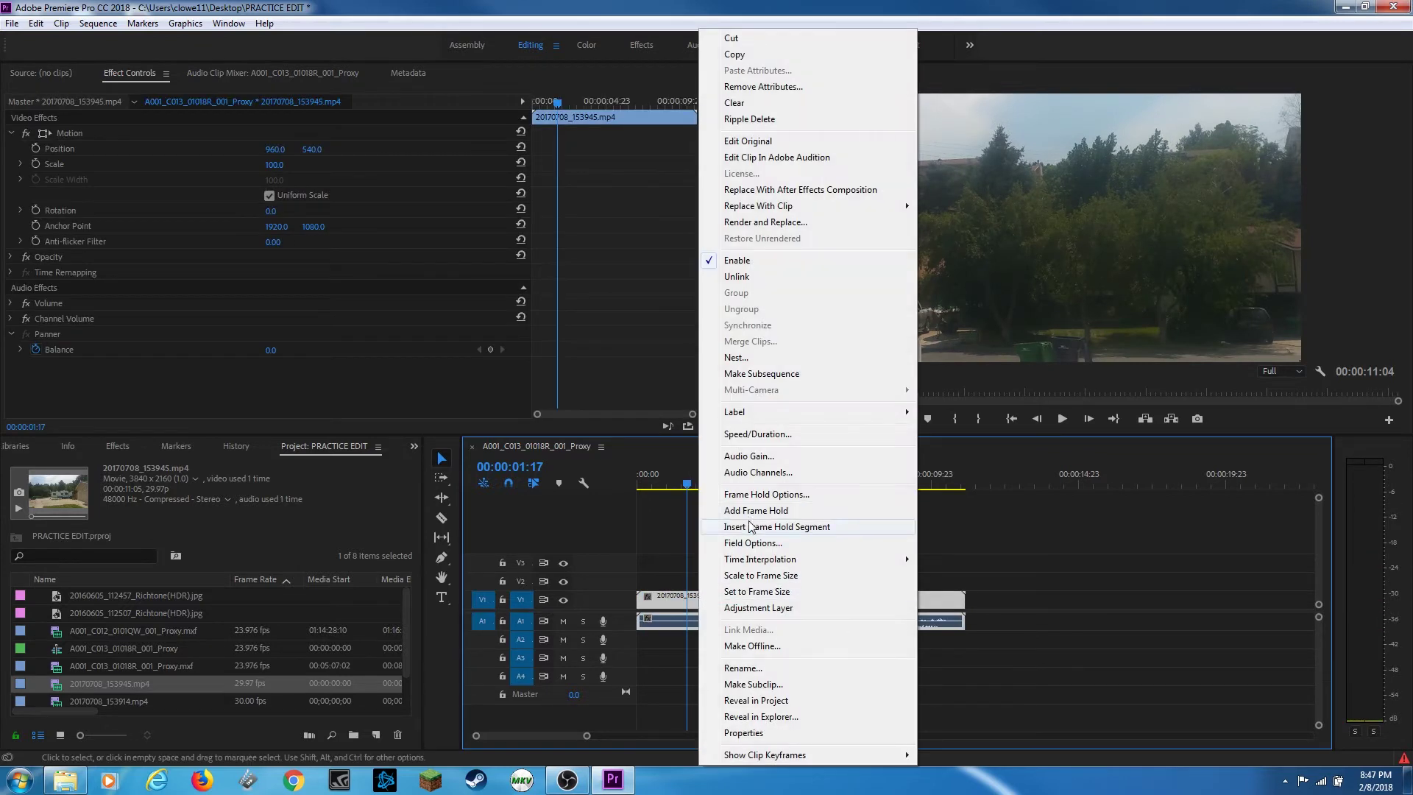
left_click(771, 577)
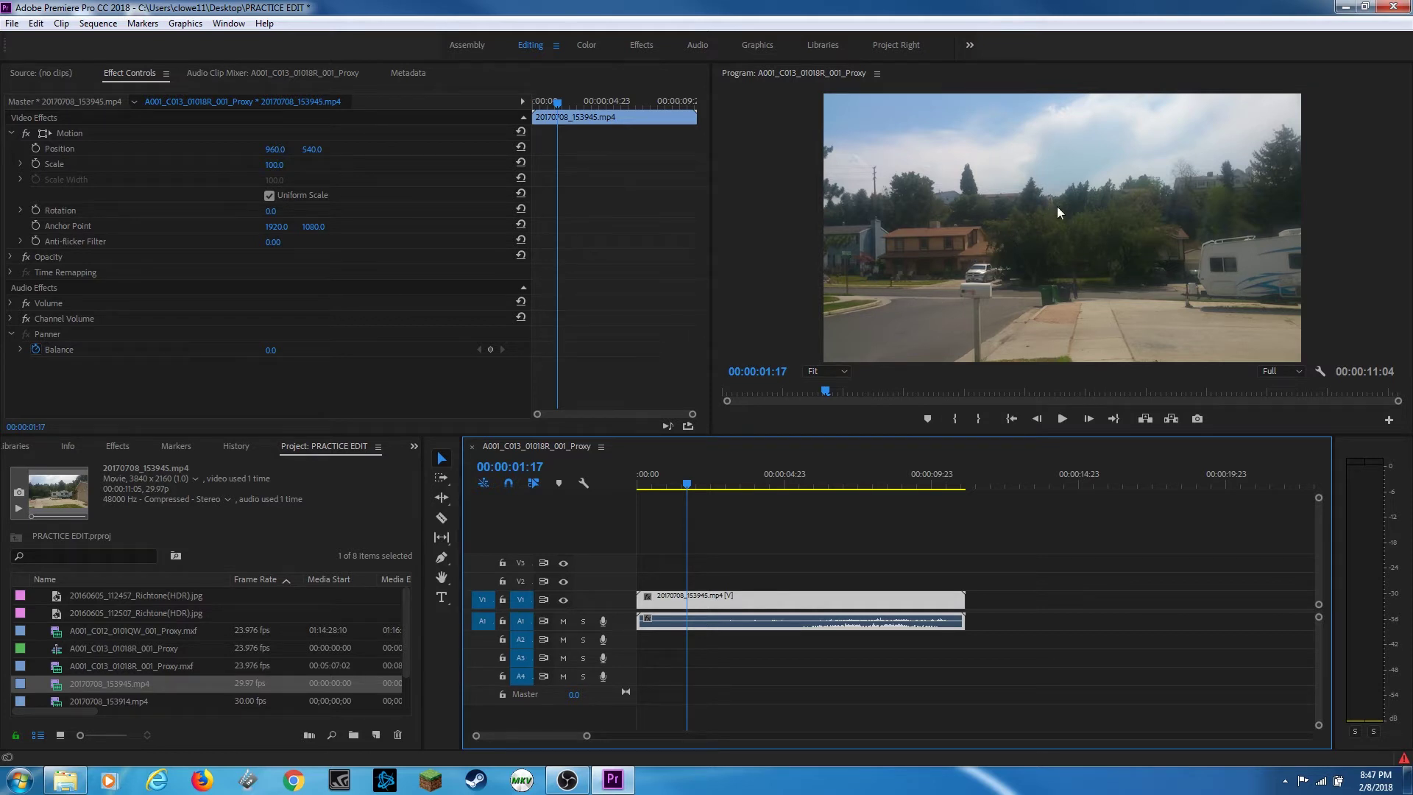
left_click_drag(719, 552, 684, 648)
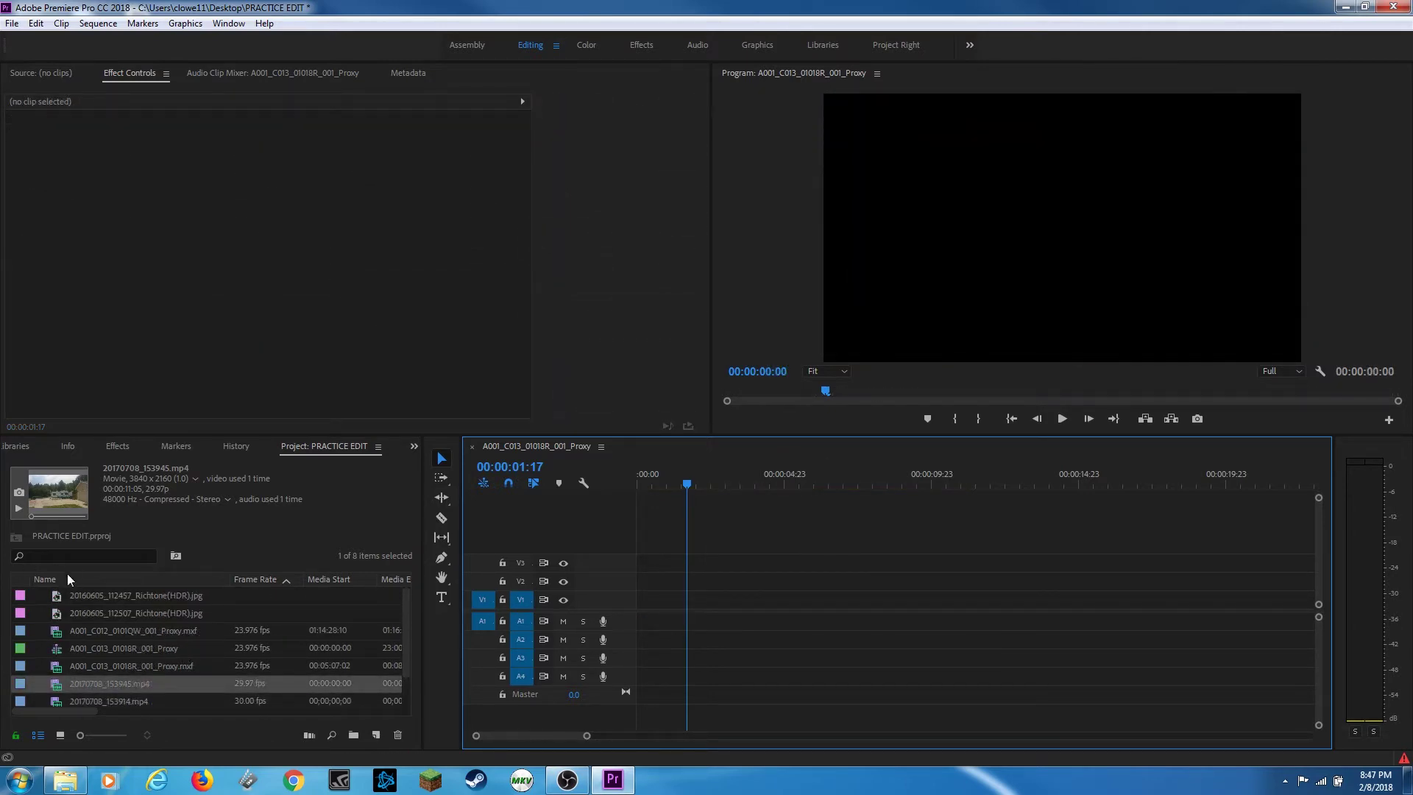
Step: Select every project item except the sequence and apply Clip > Video Options > Scale to Frame Size
left_click(36, 23)
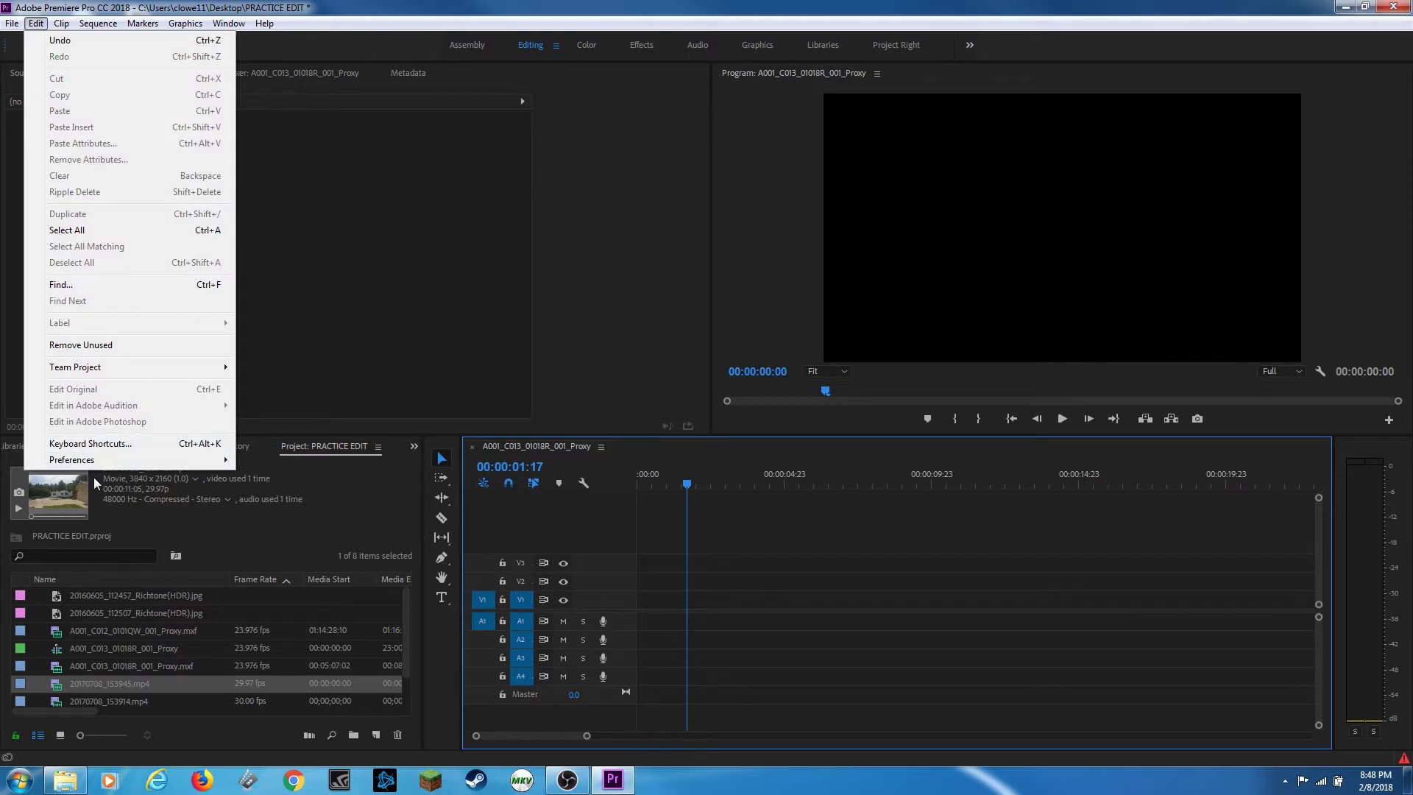
mouse_move(111, 460)
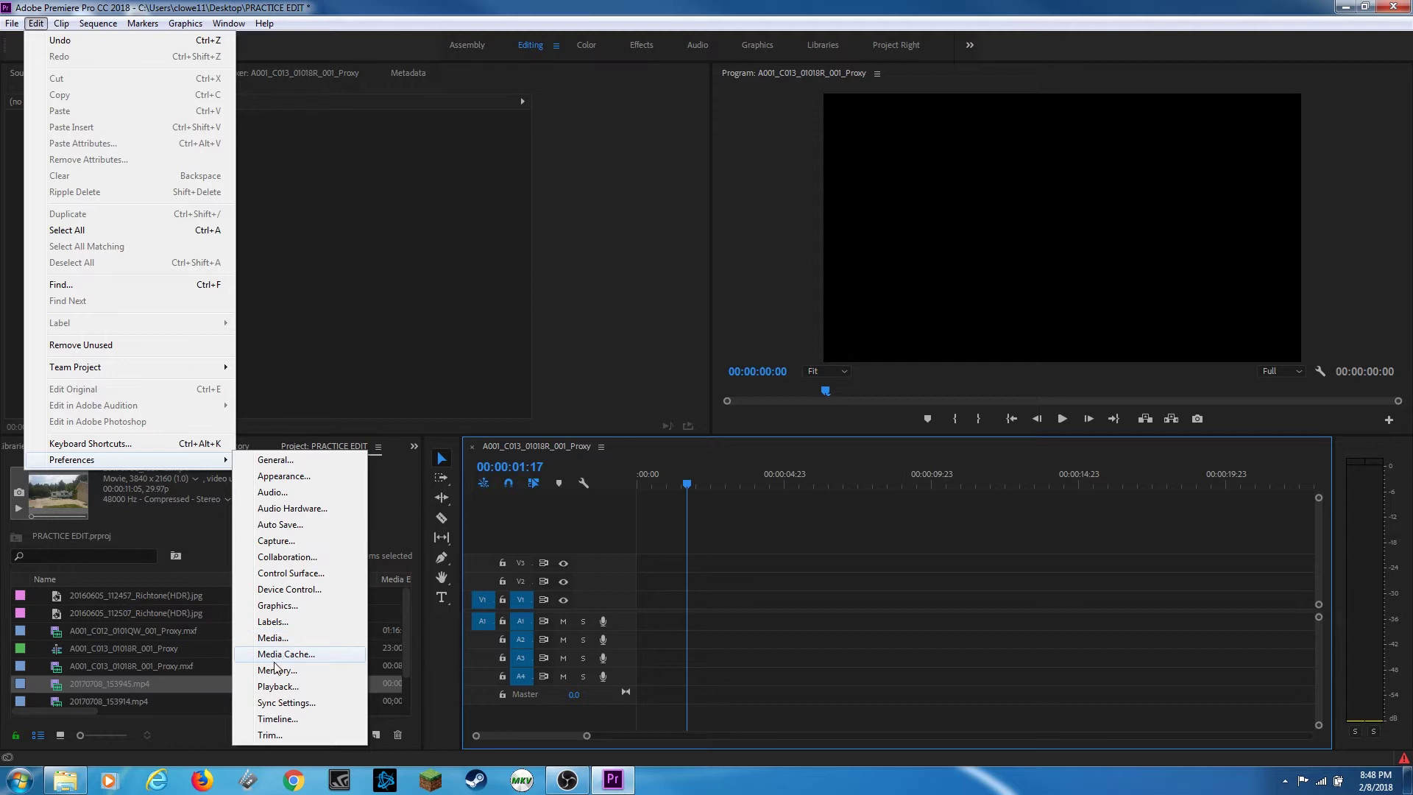
left_click(104, 599)
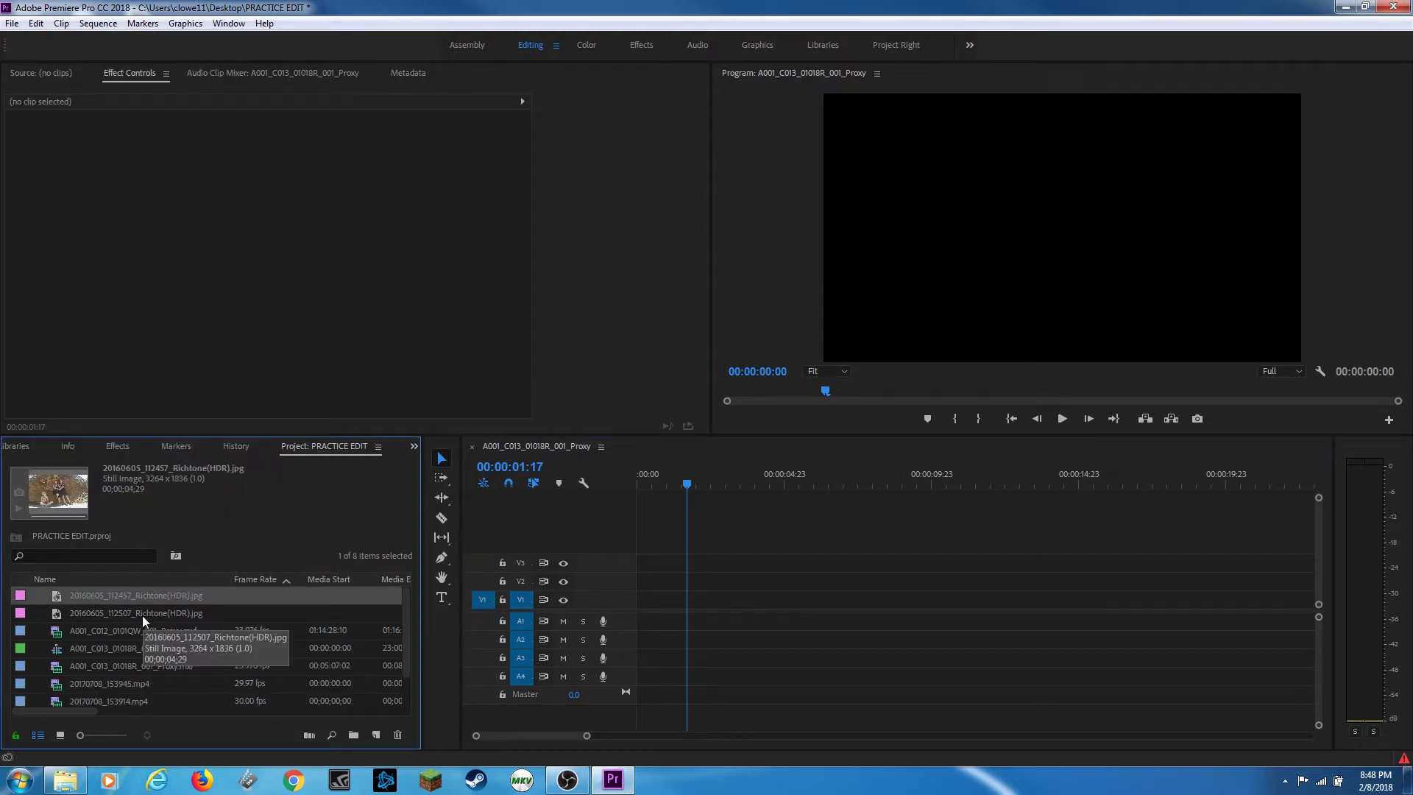
left_click(140, 616, "shift")
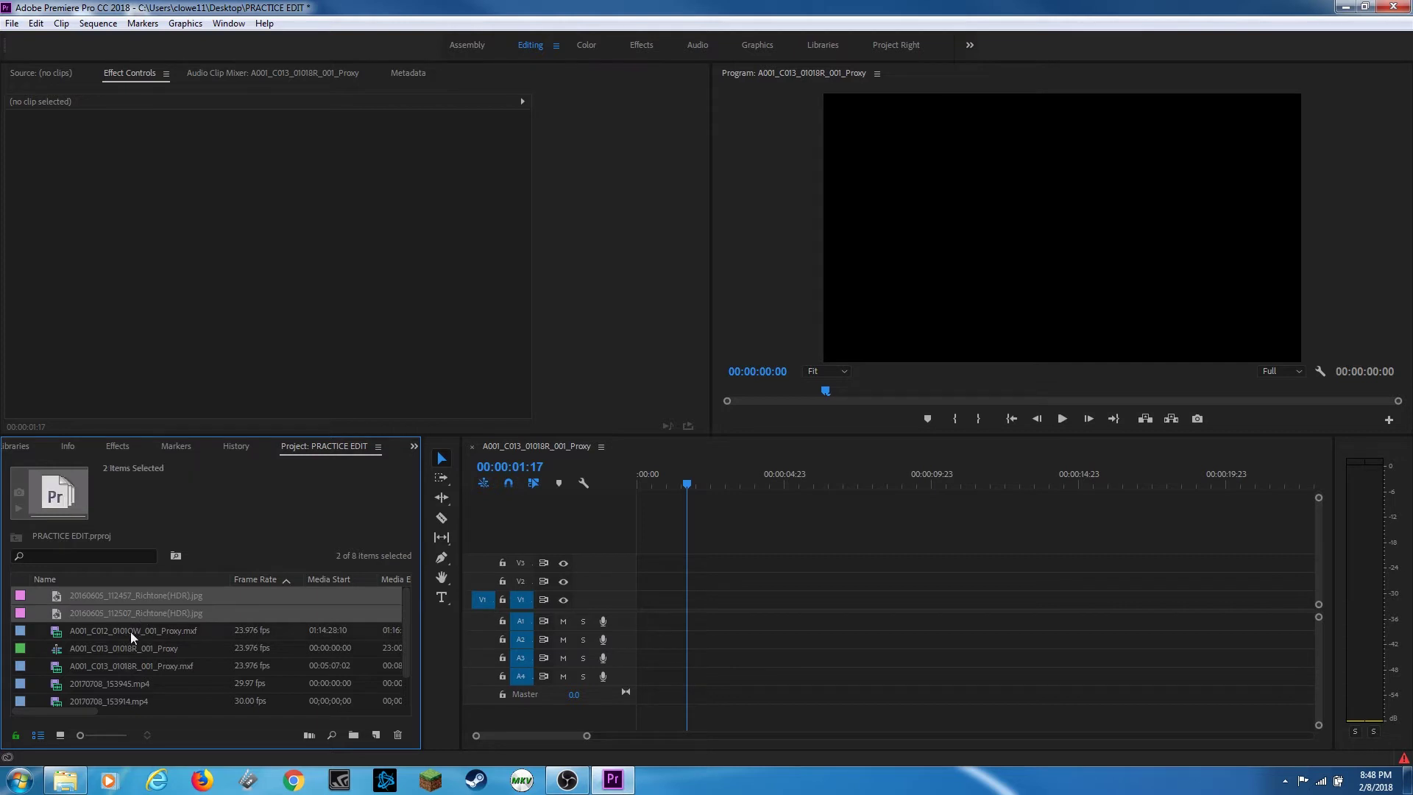
key("ctrl+a")
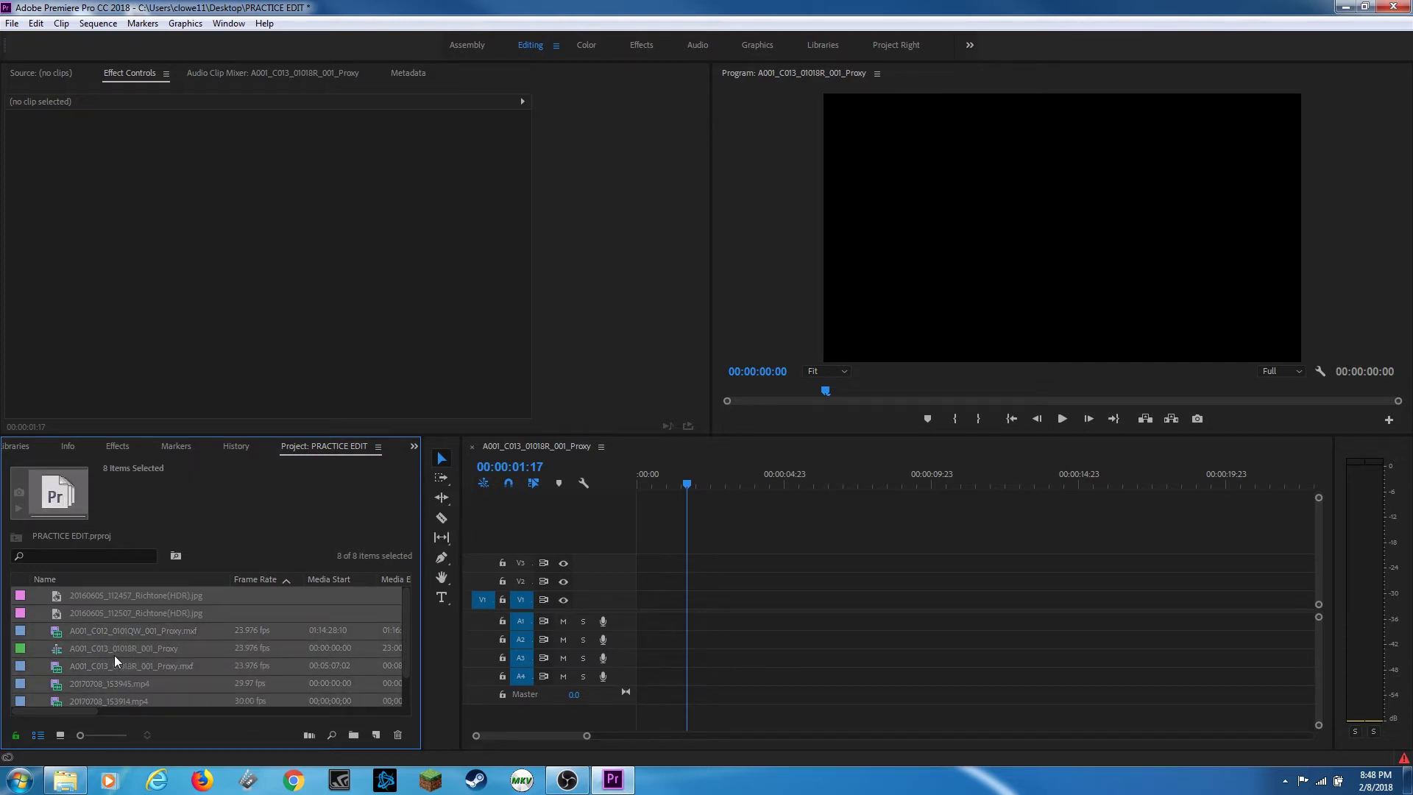
left_click(113, 651, "ctrl")
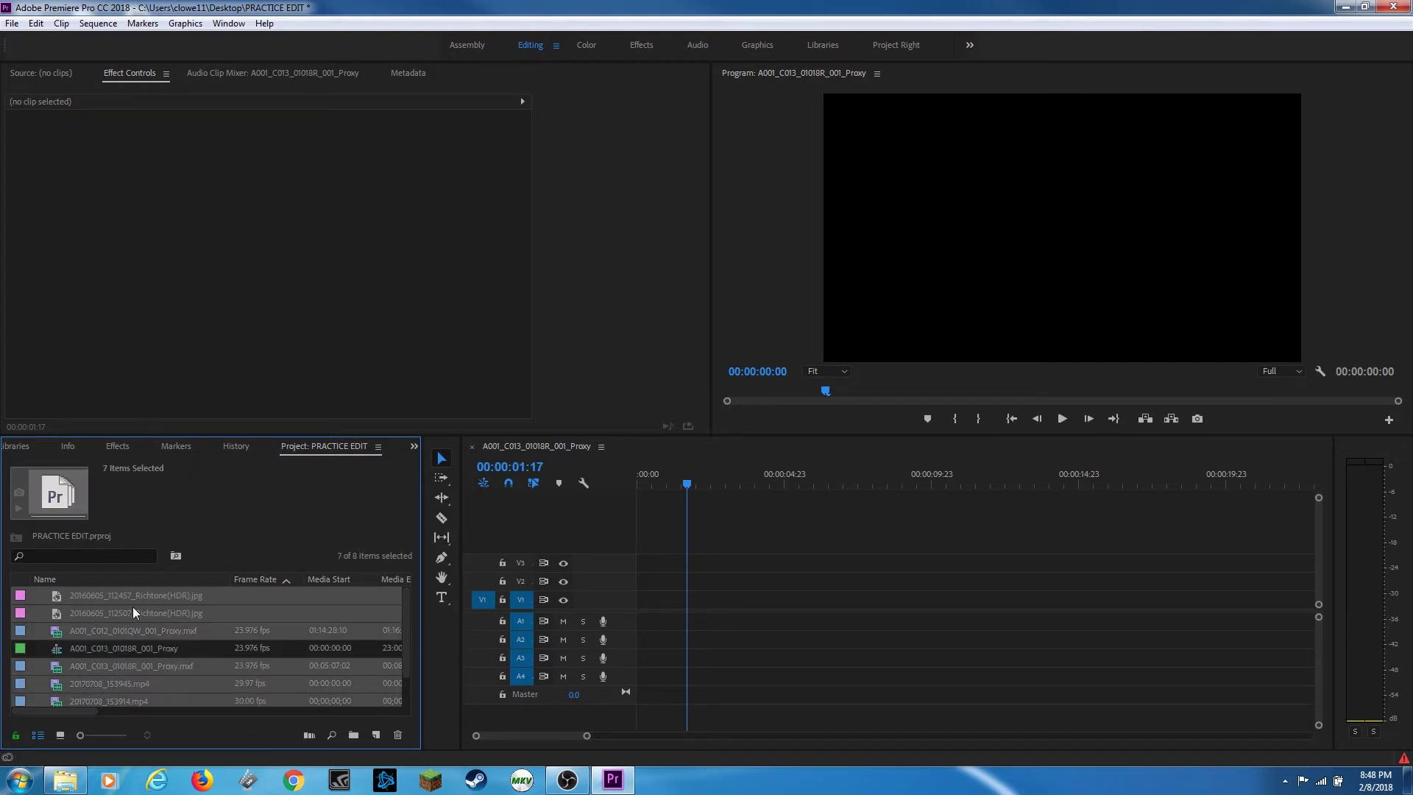
left_click(61, 23)
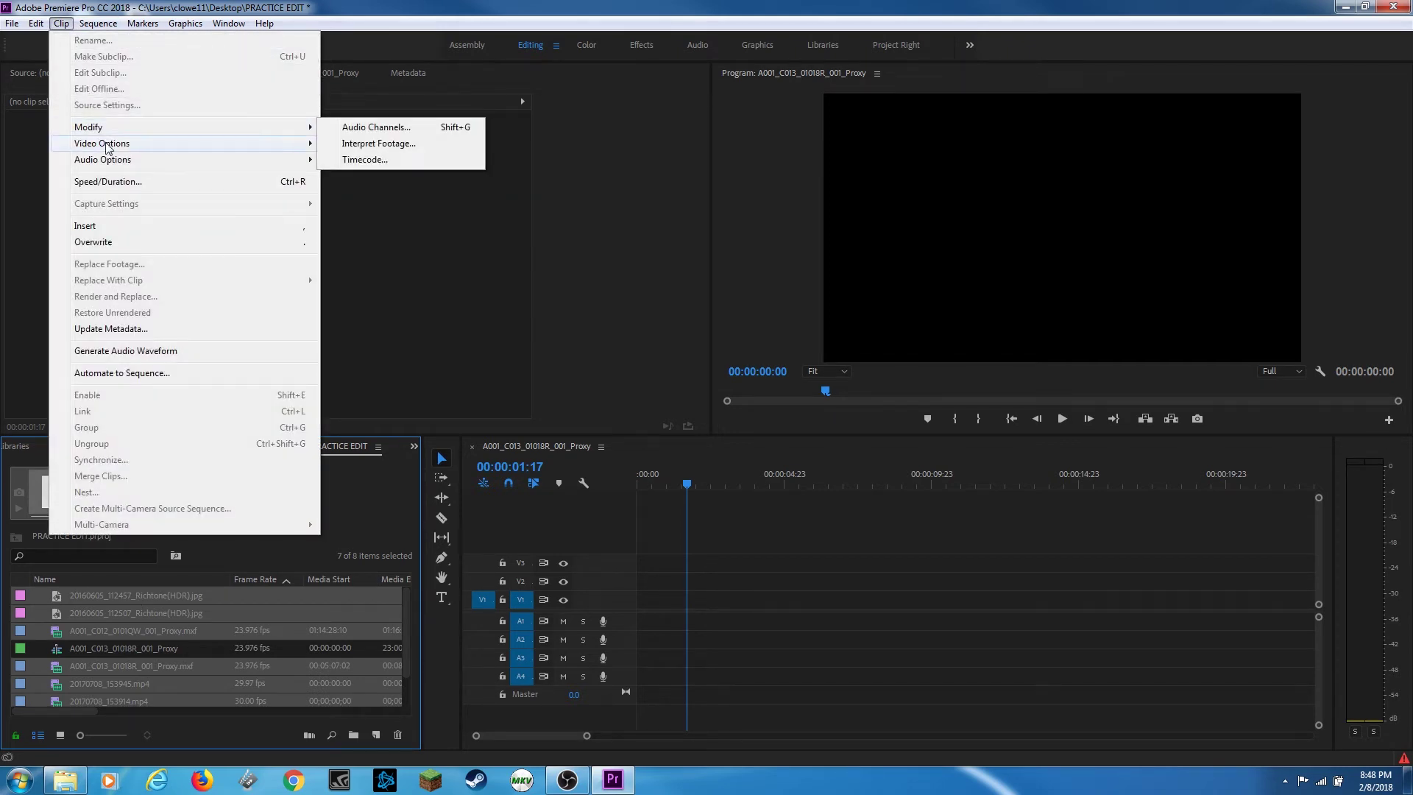
mouse_move(106, 146)
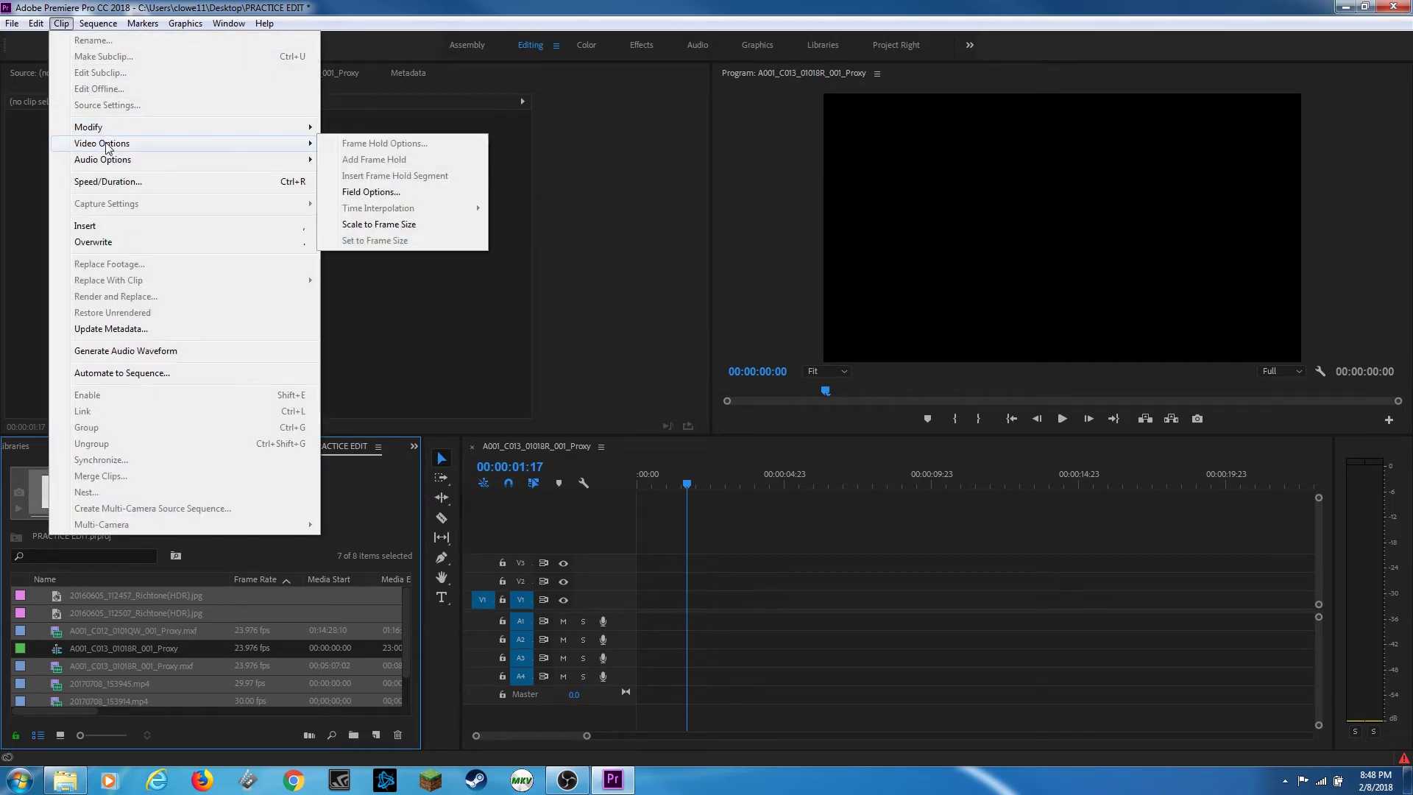
Step: Apply Scale to Frame Size to the selected items, then place the 20160605_112457_Richtone(HDR).jpg photo on V1
left_click(395, 225)
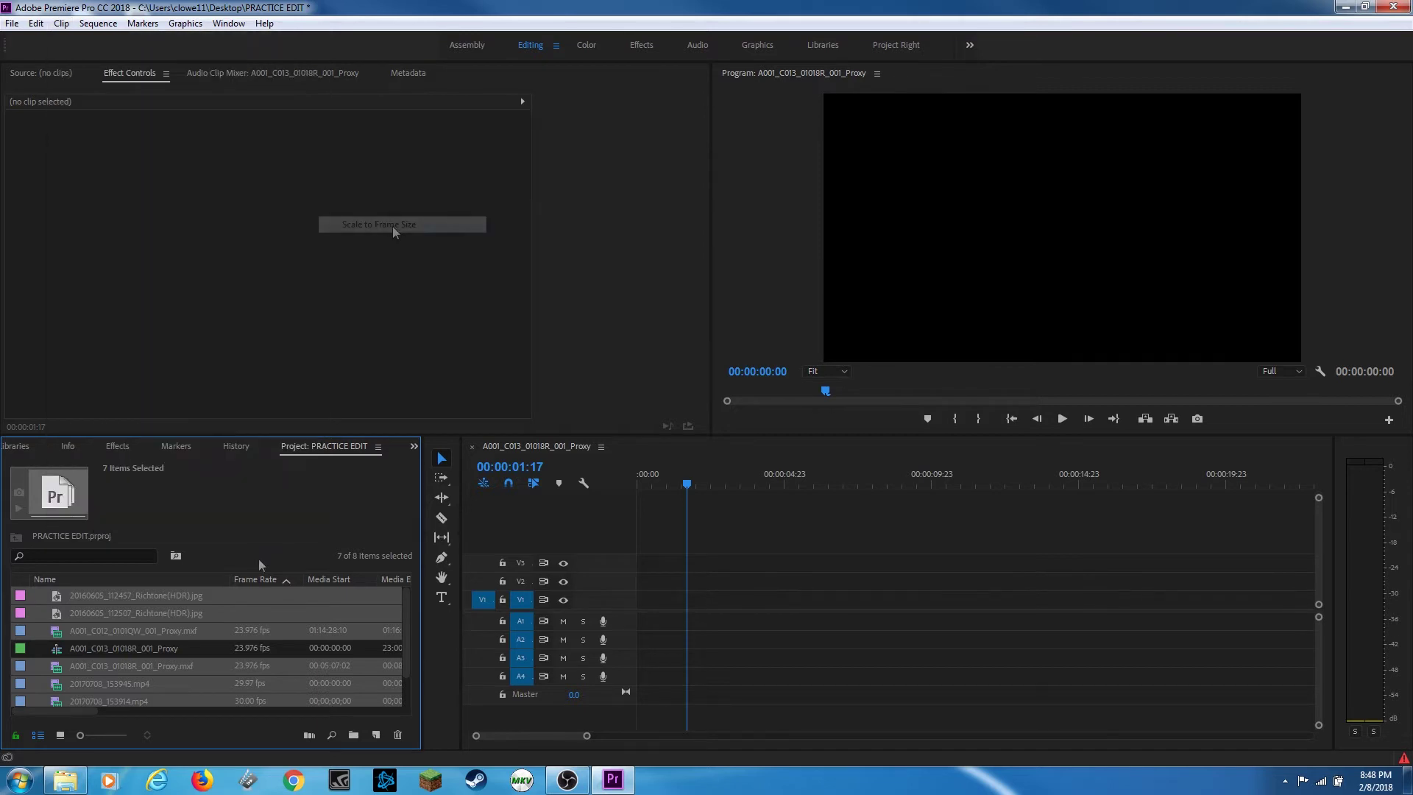
left_click(135, 643)
left_click(137, 613)
left_click_drag(95, 592, 606, 595)
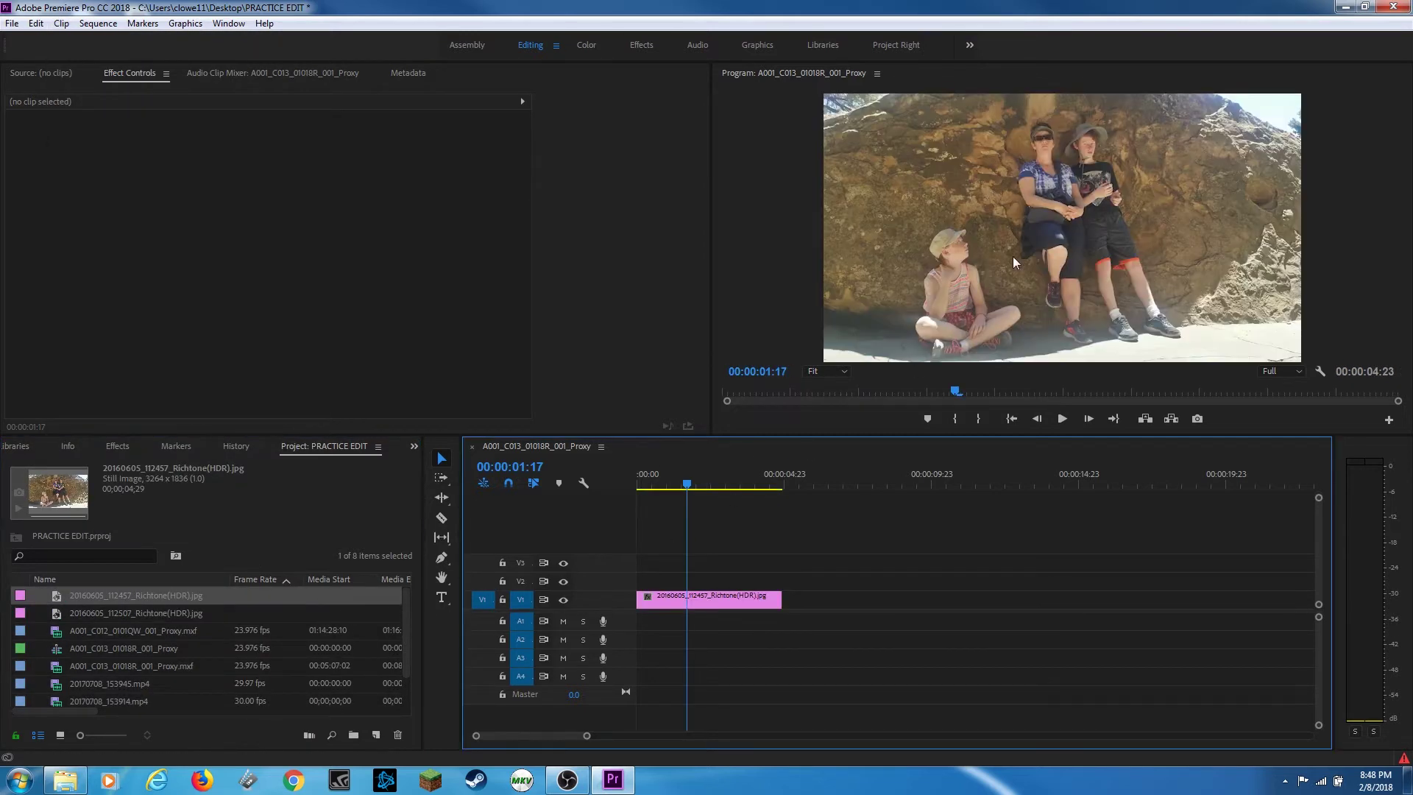
Step: Add 20170708_153945.mp4 after the photo, scrub its Scale to 97, then select all sequence clips
left_click(57, 690)
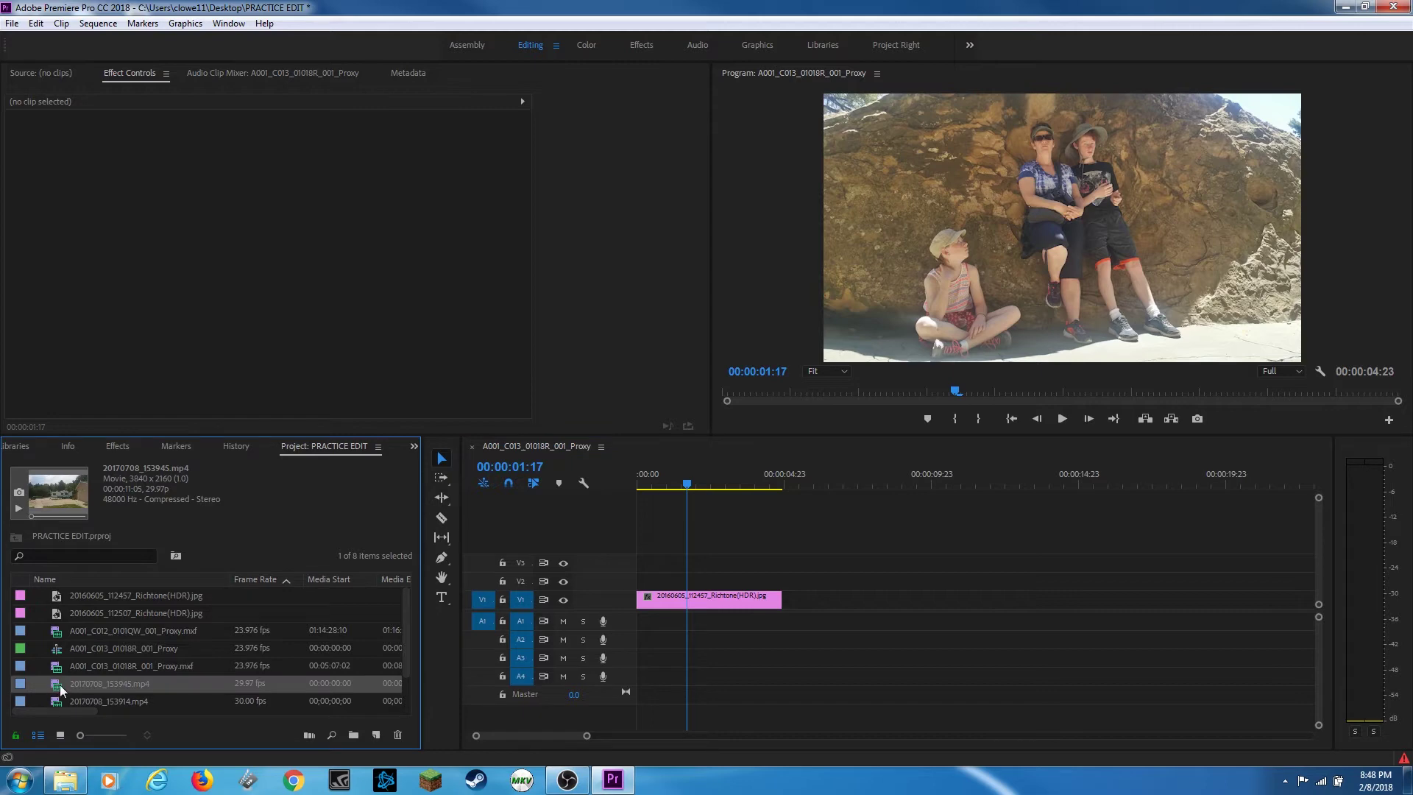
left_click_drag(59, 685, 782, 618)
left_click(880, 478)
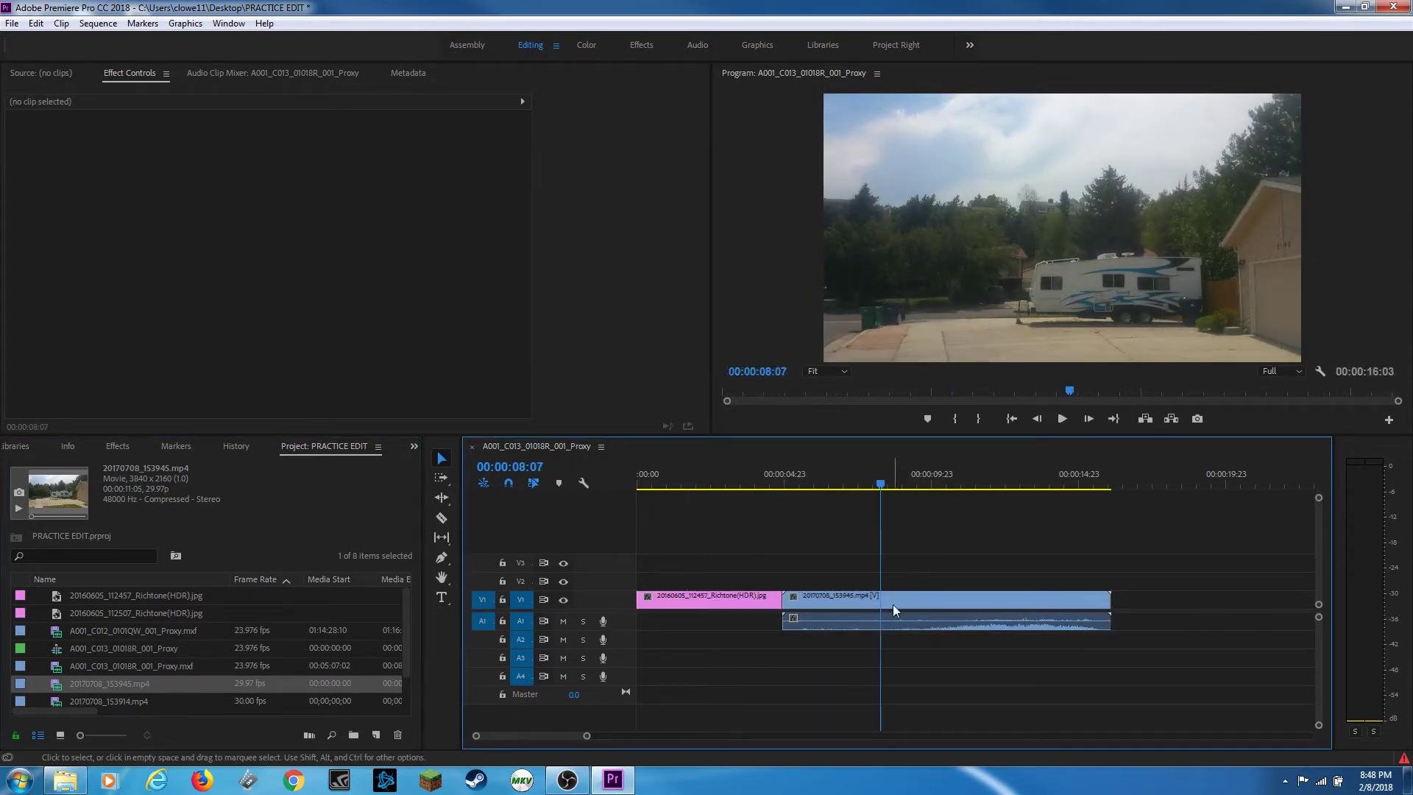
left_click(894, 608)
left_click_drag(274, 164, 268, 164)
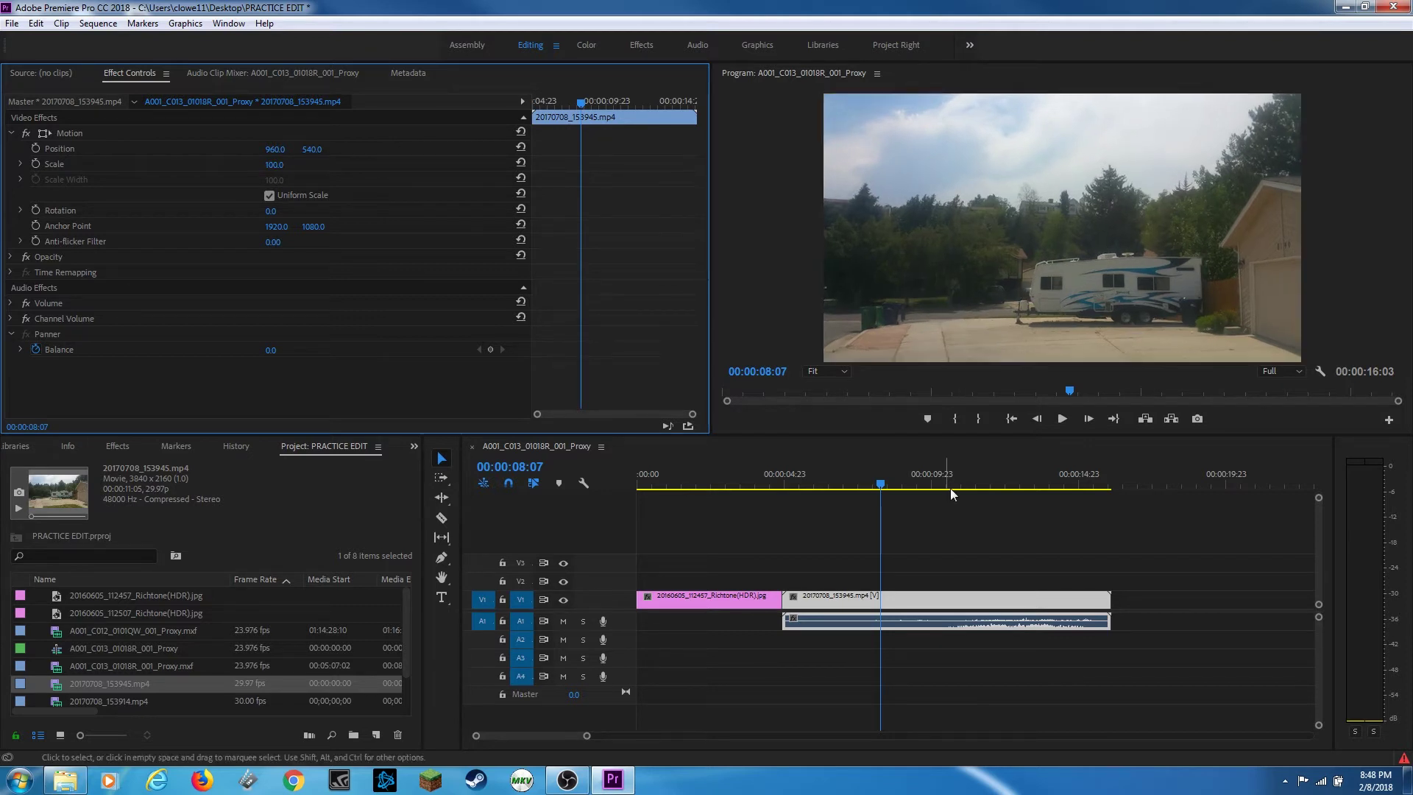
left_click_drag(903, 554, 707, 648)
Step: Delete the selected clips and start over with 20170708_153945.mp4, changing sequence settings to match it
key("Delete")
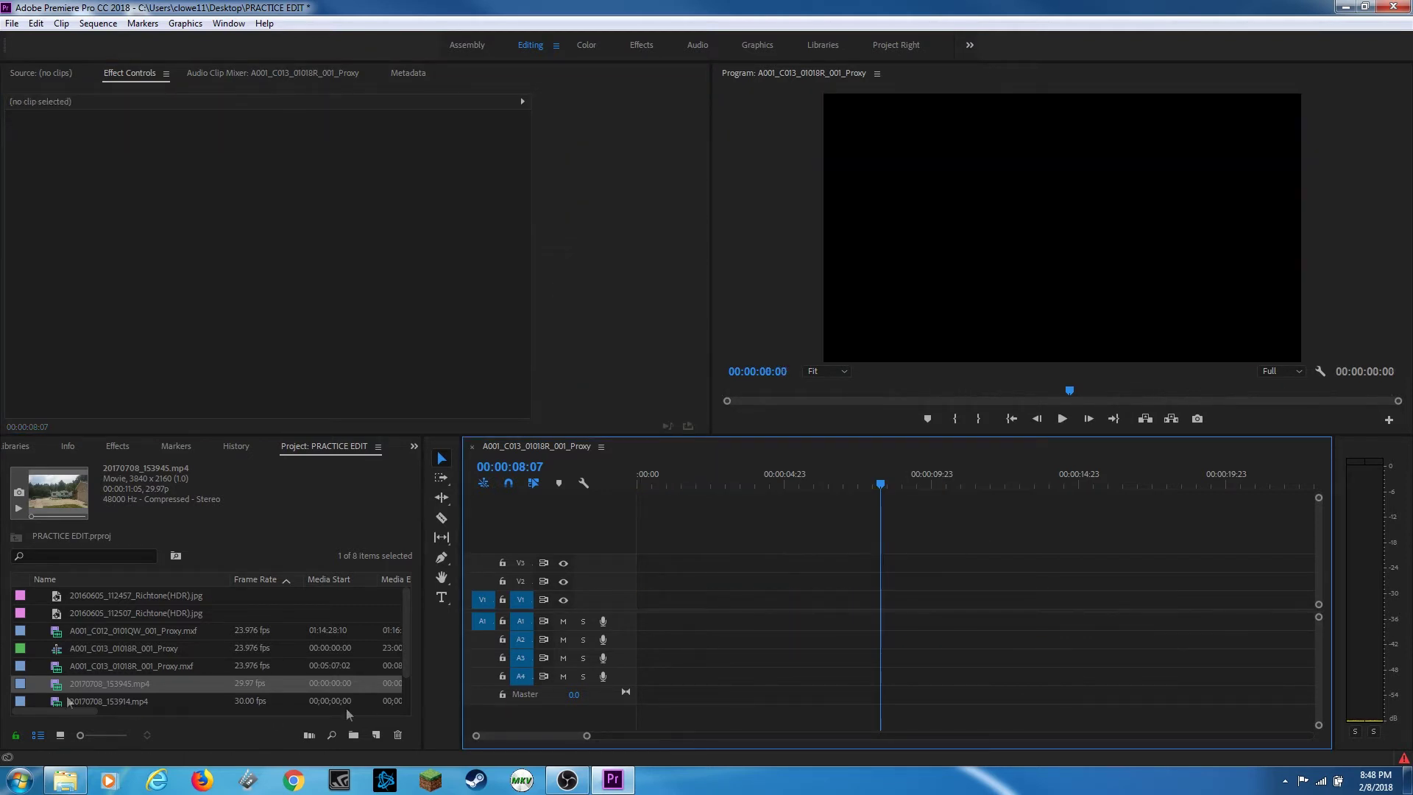
left_click_drag(60, 680, 634, 615)
left_click(717, 418)
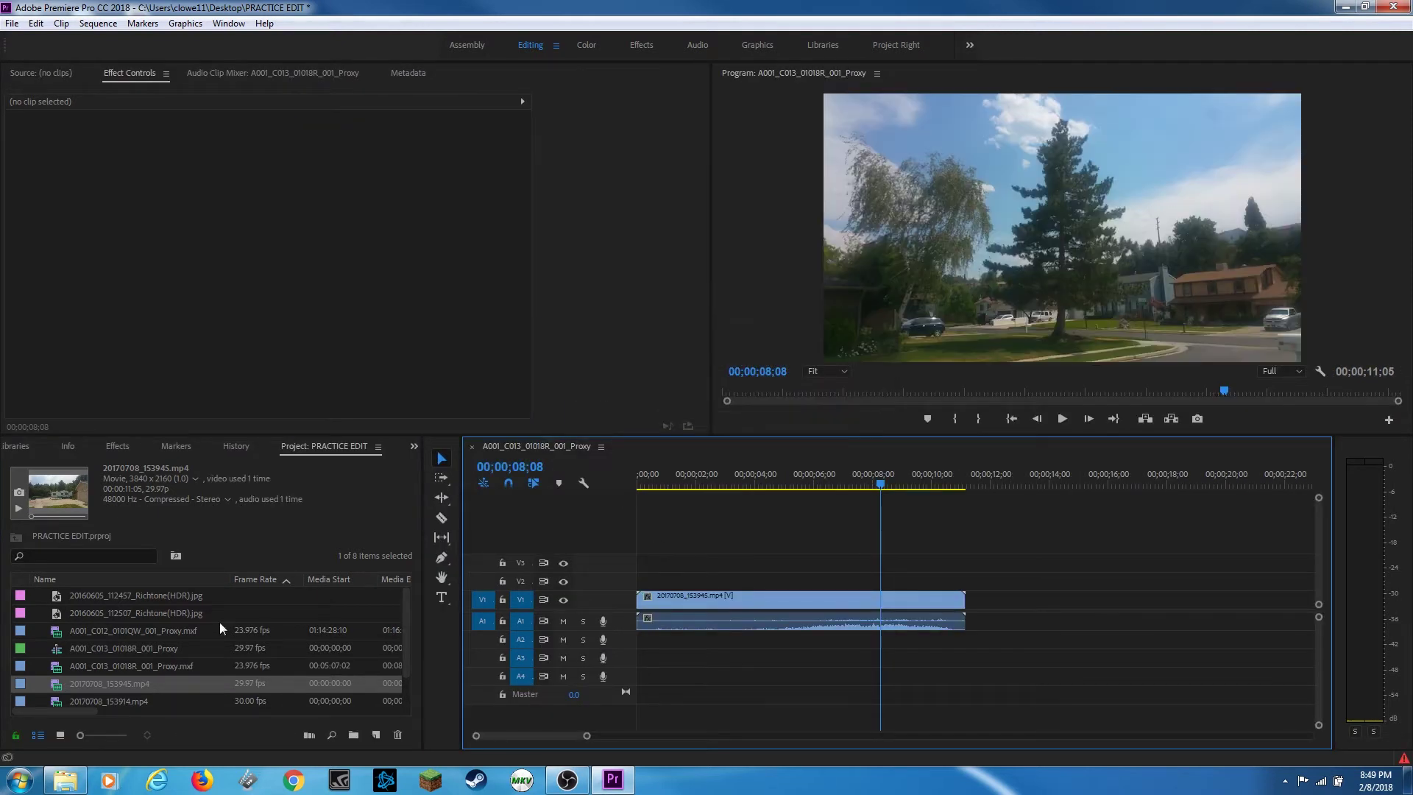
Step: Add A001_C013_01018R_001_Proxy.mxf after the 4K clip and save the project
left_click(75, 647)
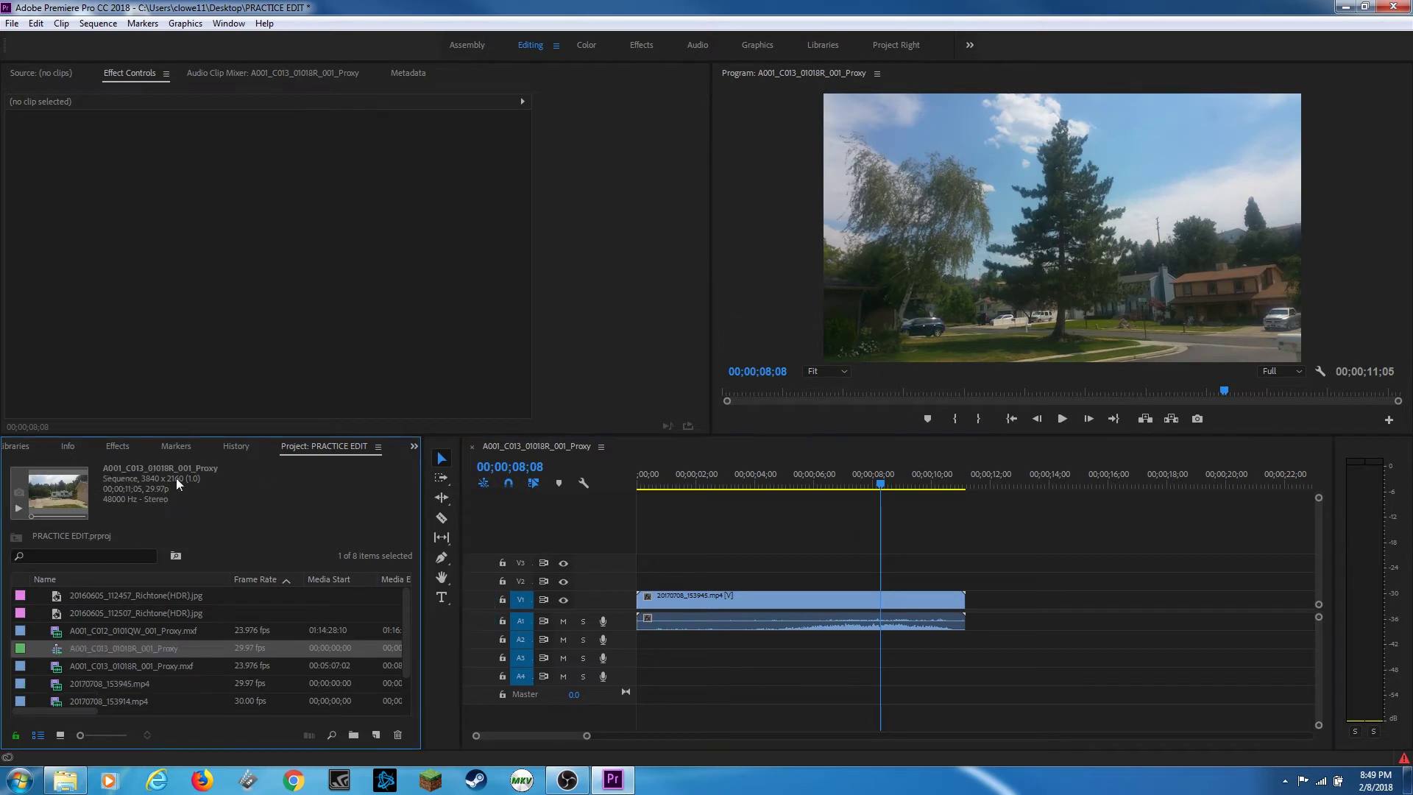
left_click(112, 667)
left_click_drag(214, 669, 998, 615)
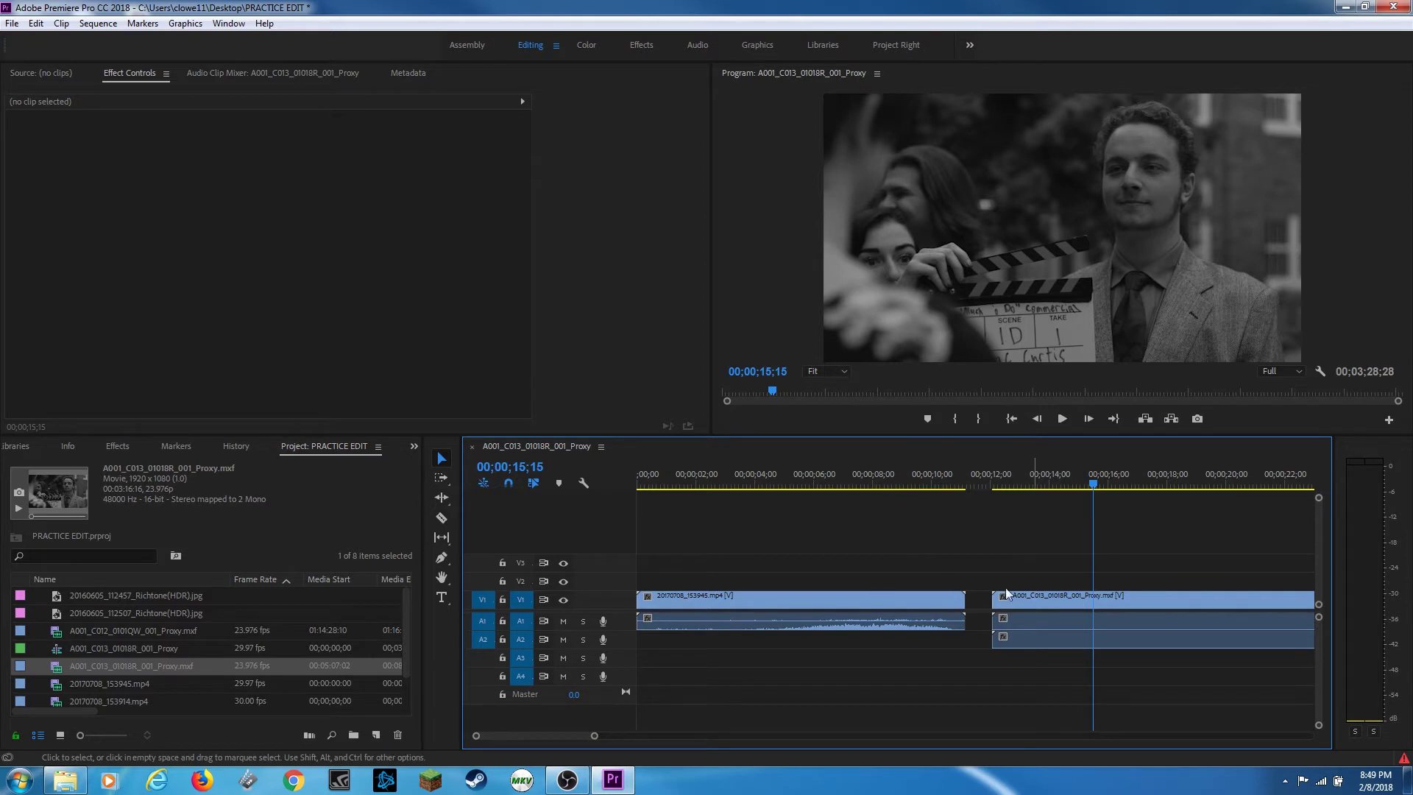
key("ctrl+s")
Step: Undo the C013 proxy placement and turn off Scale to Frame Size for both proxy clips
key("ctrl+z")
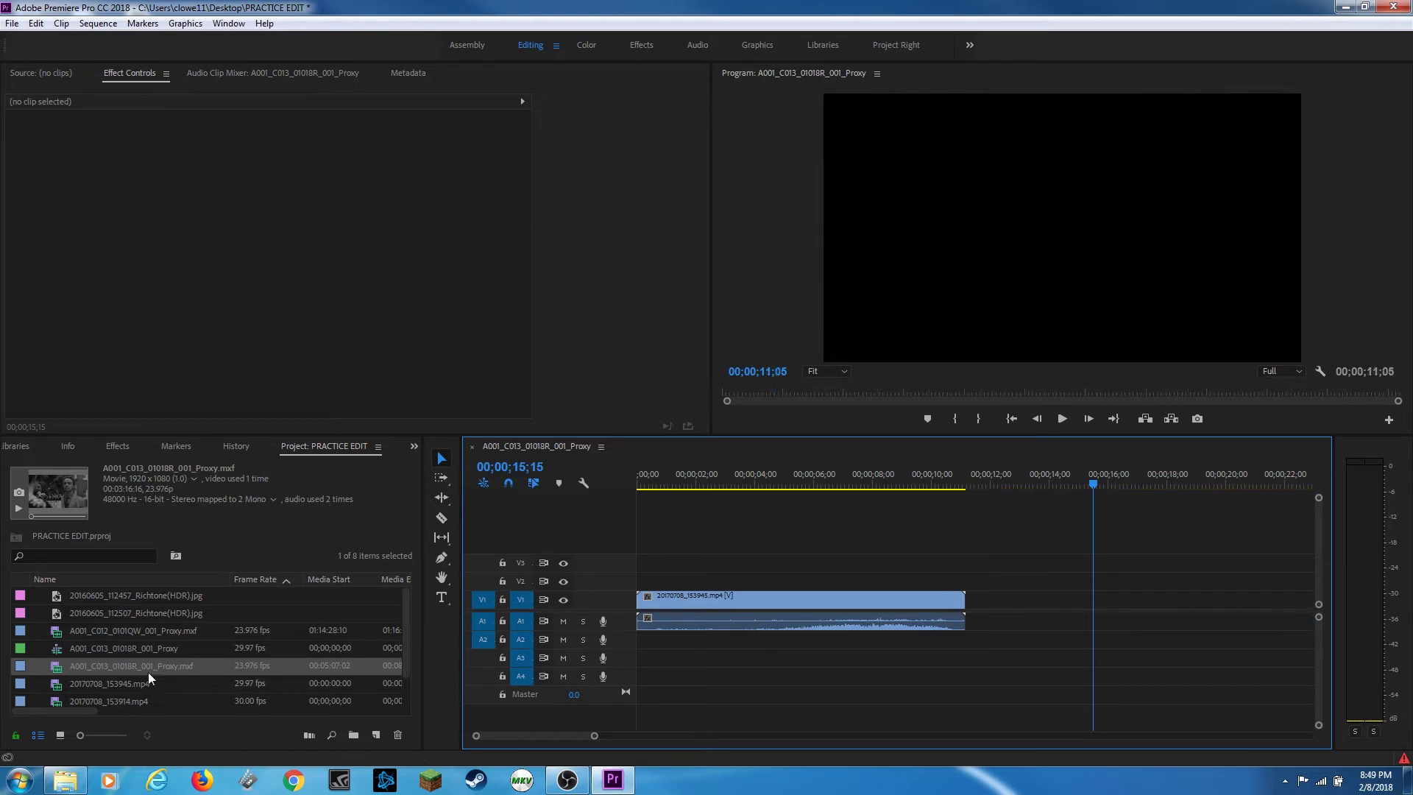
left_click(139, 630, "ctrl")
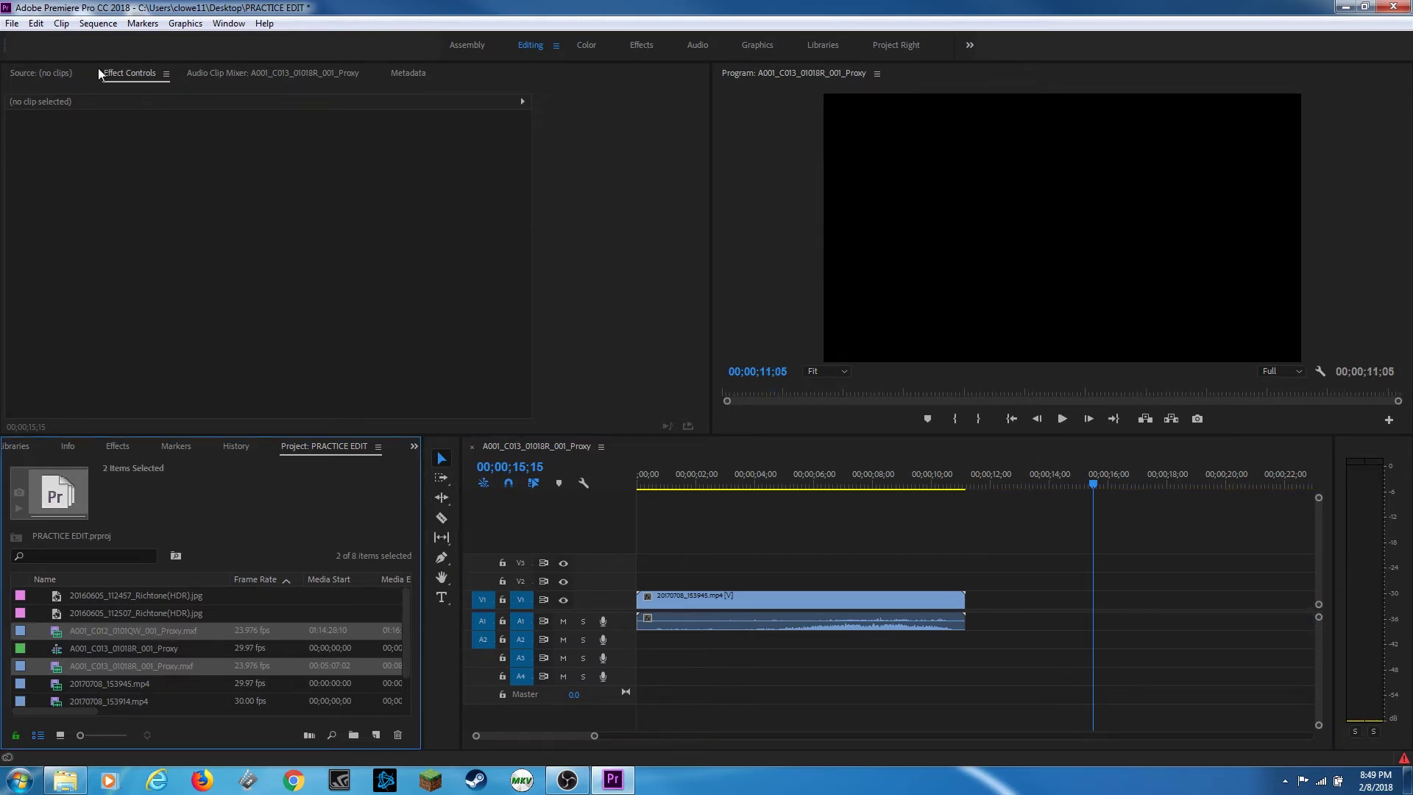
left_click(59, 24)
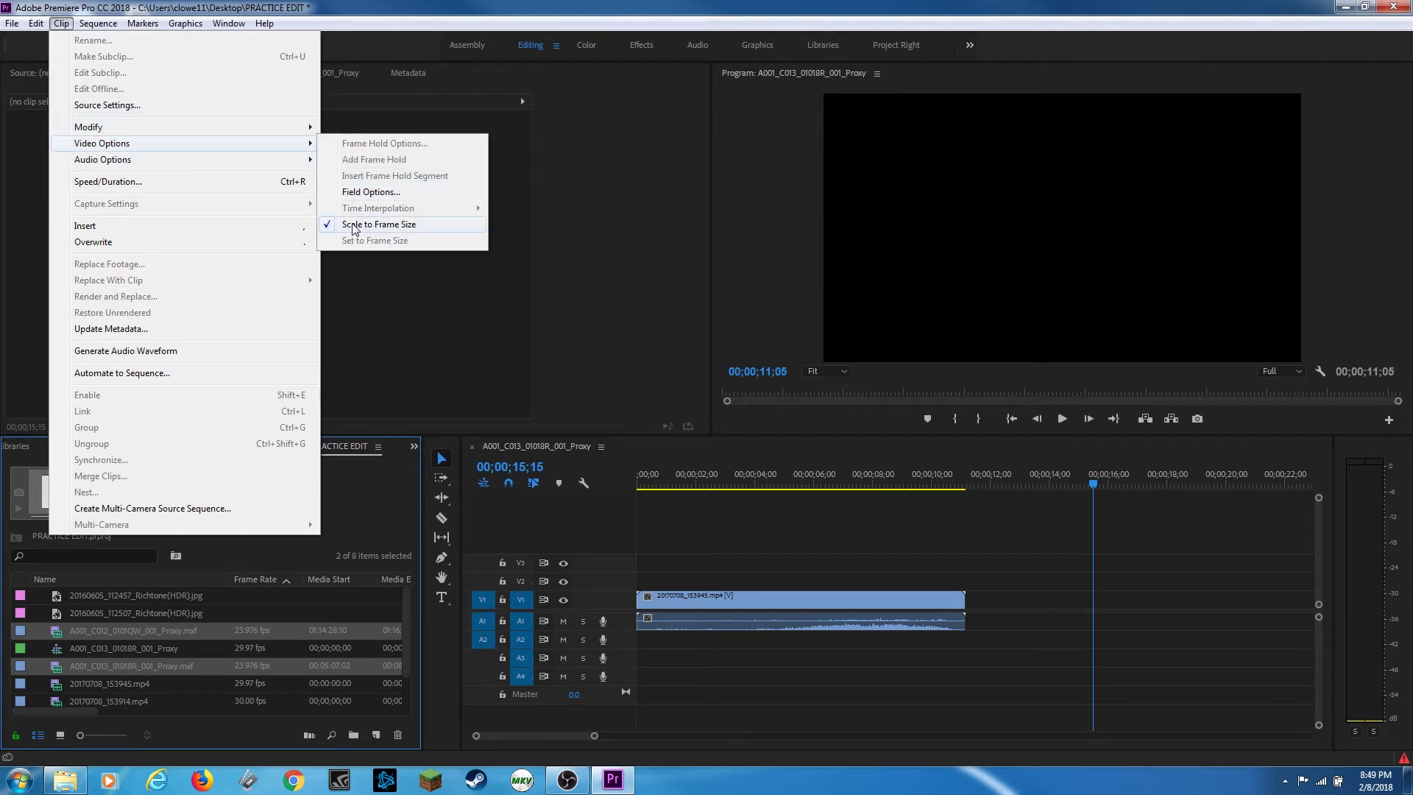
left_click(354, 228)
Step: Add A001_C012_0101QW_001_Proxy.mxf after the 4K clip at native size, then select all sequence clips
left_click(201, 657)
left_click(109, 632)
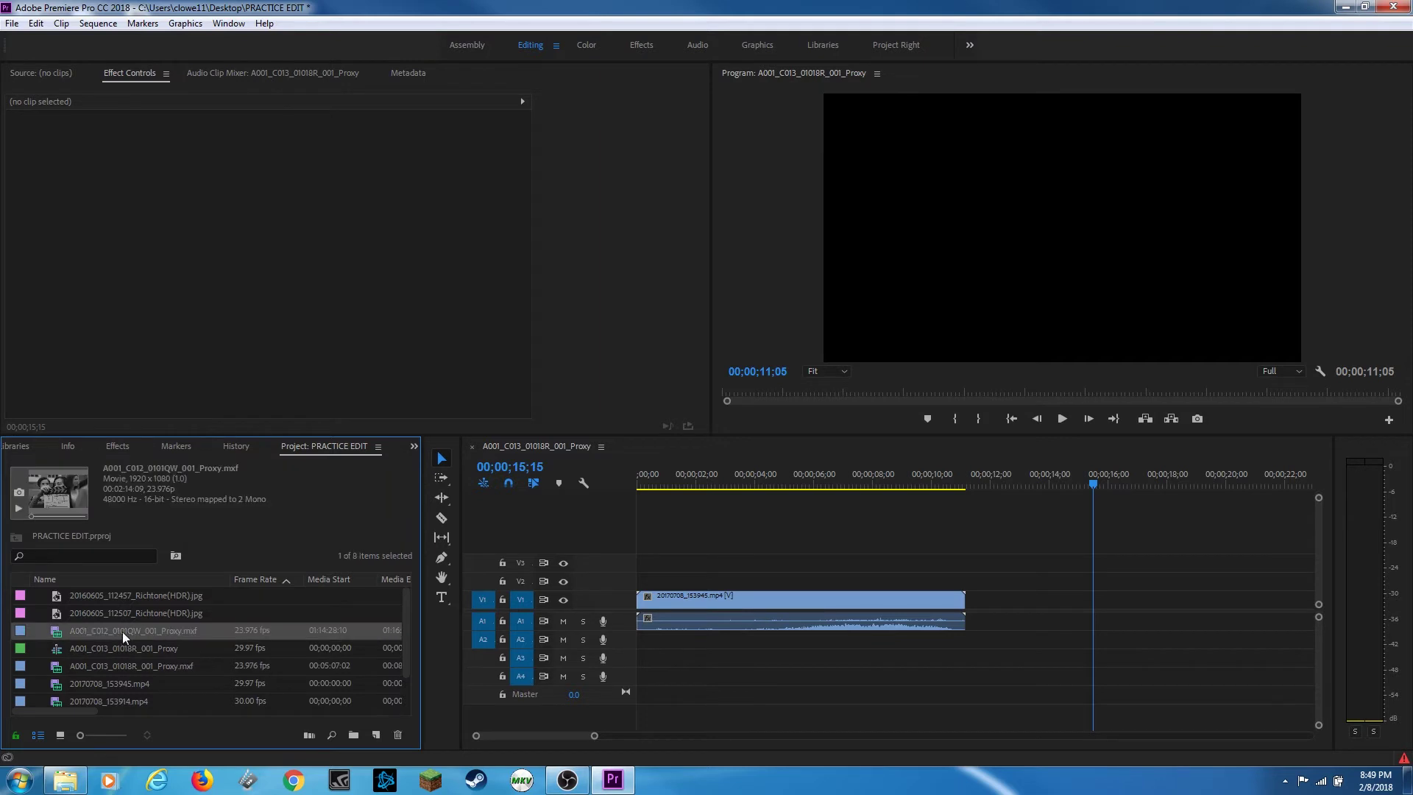
left_click_drag(434, 624, 971, 597)
left_click(1167, 478)
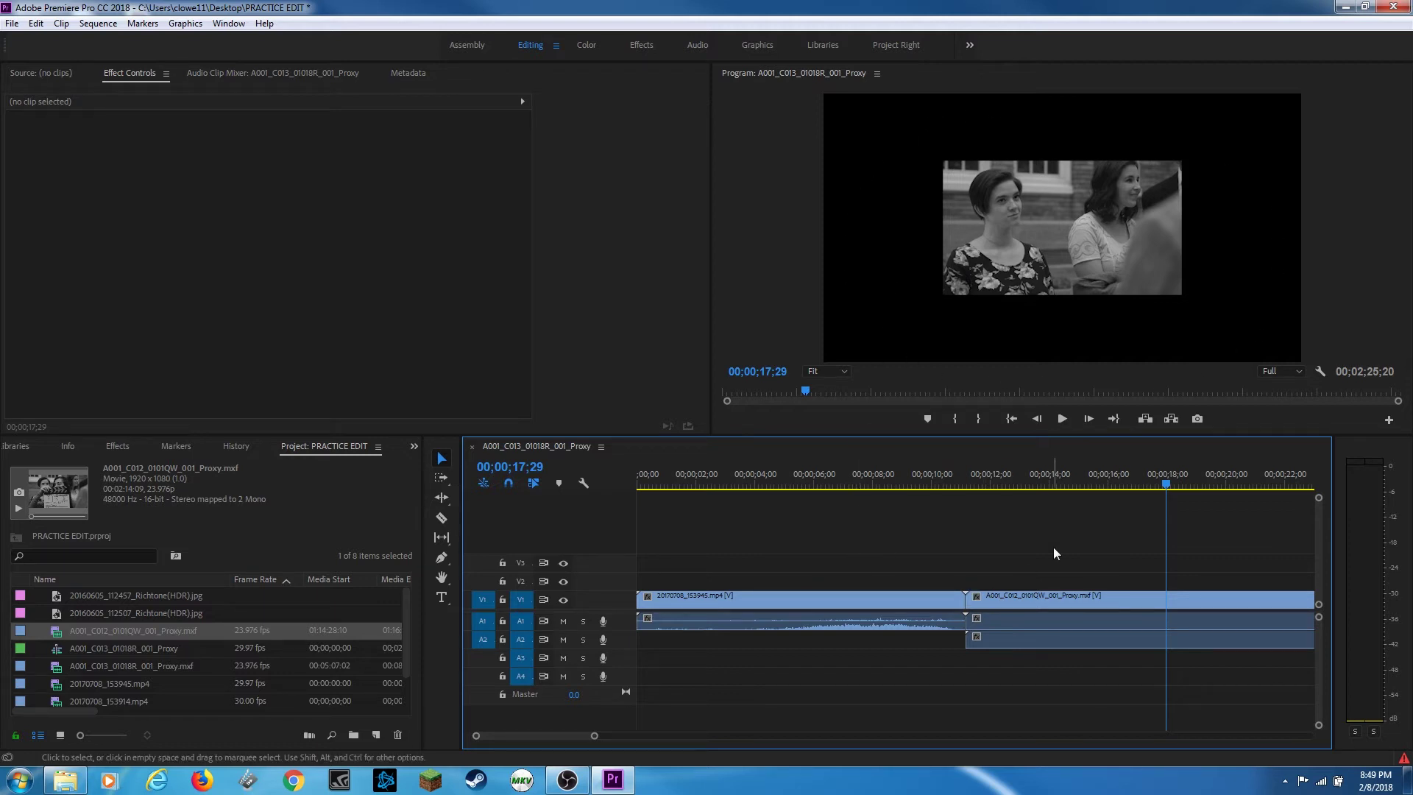
left_click_drag(1075, 548, 824, 690)
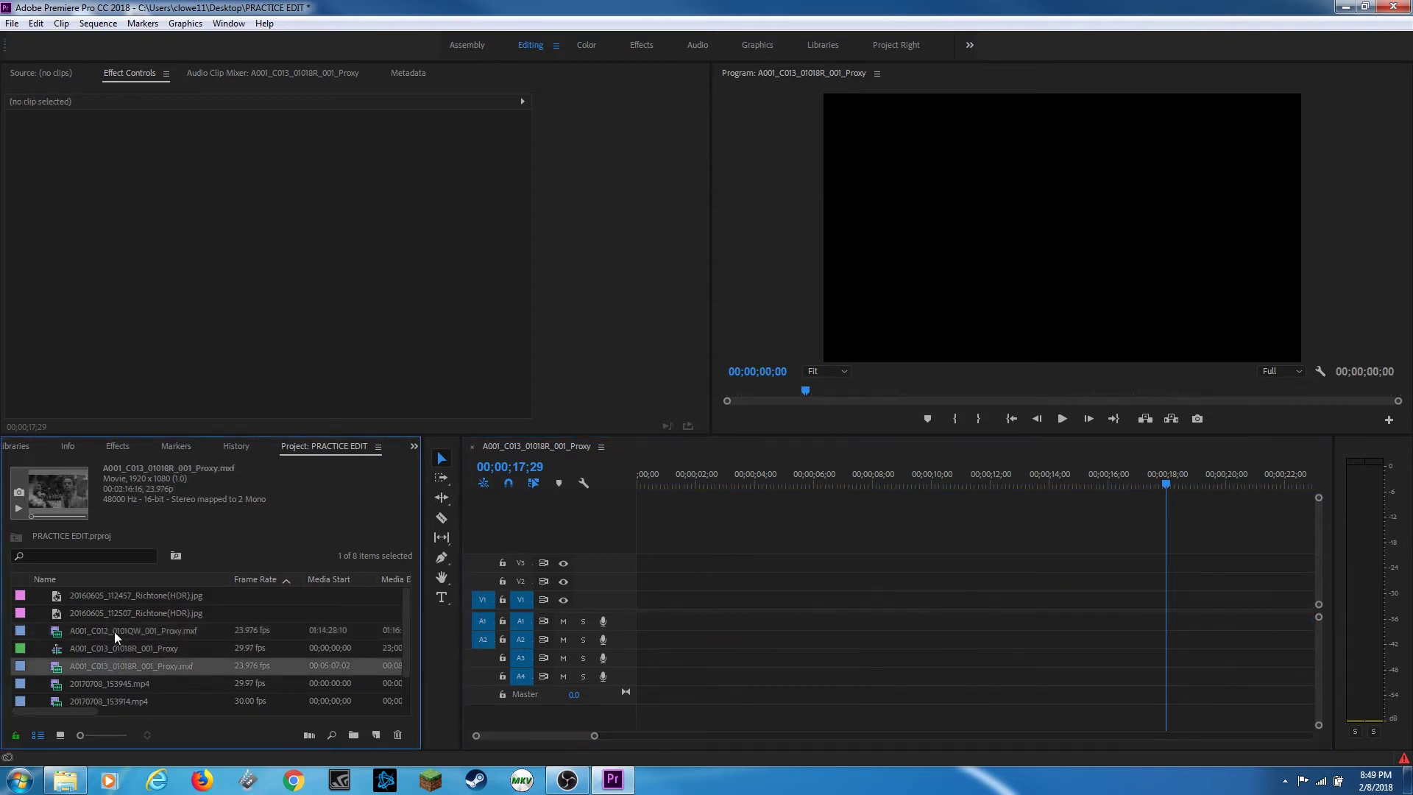
Step: Delete every project item, then confirm Default Media Scaling stays at None in Media preferences
key("ctrl+a")
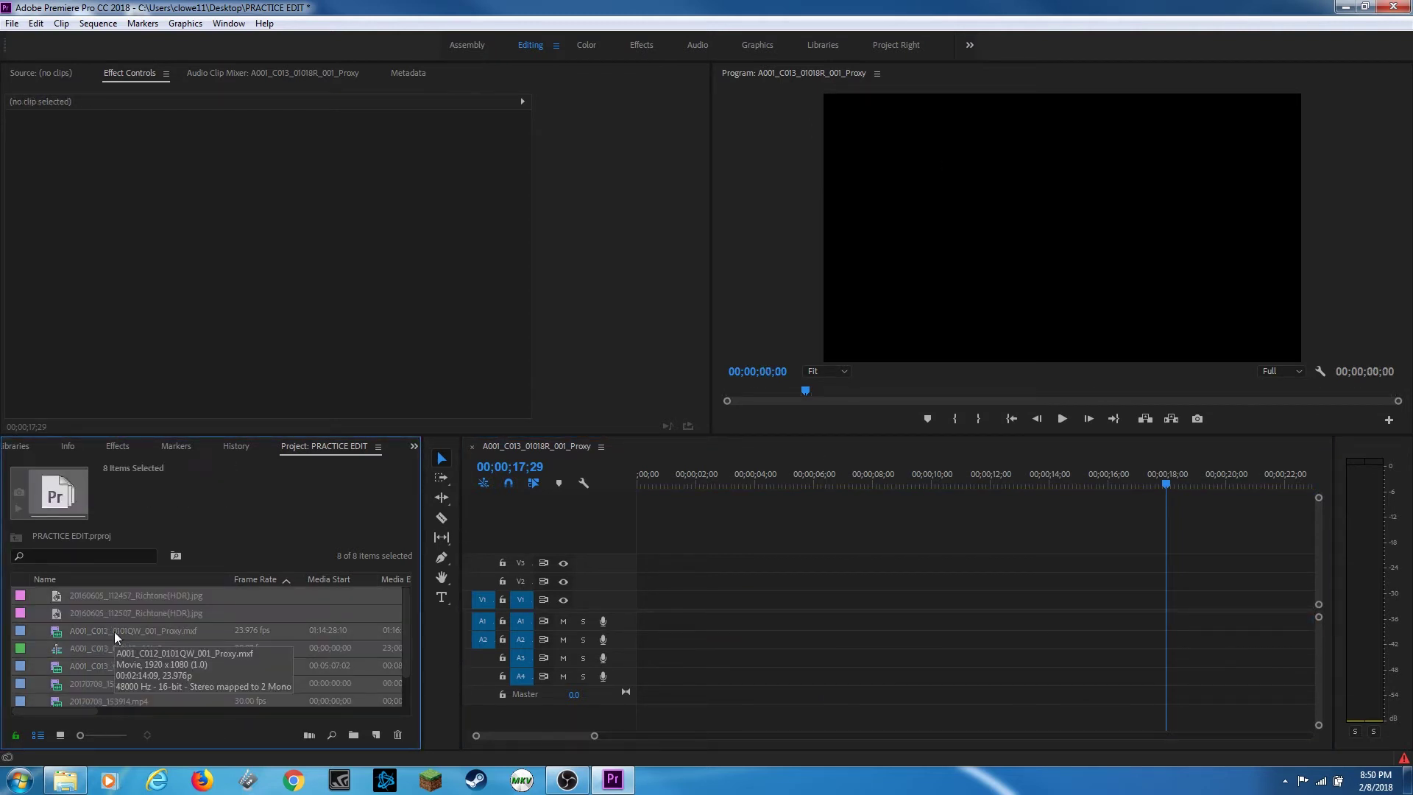
key("Delete")
left_click(35, 23)
mouse_move(132, 459)
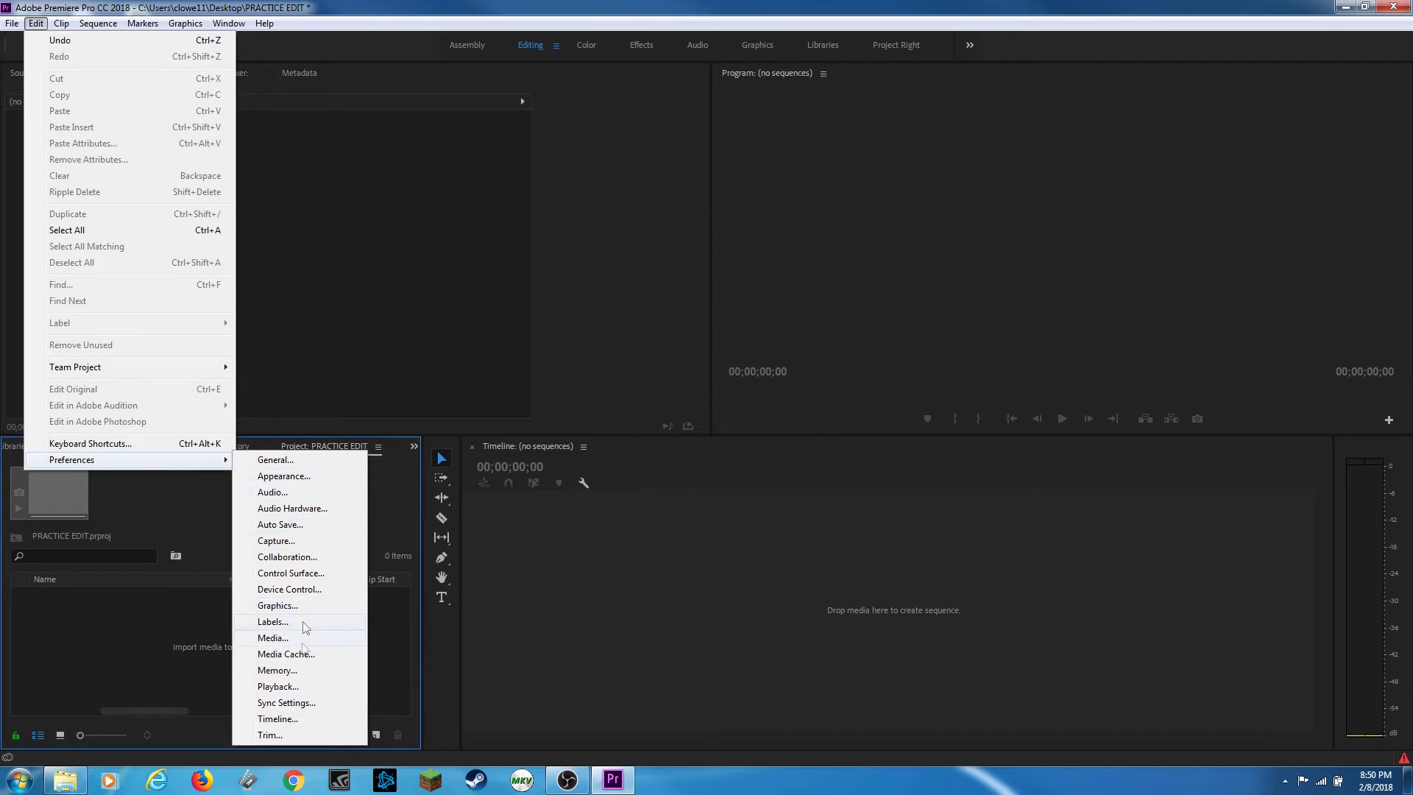
left_click(302, 639)
left_click(856, 263)
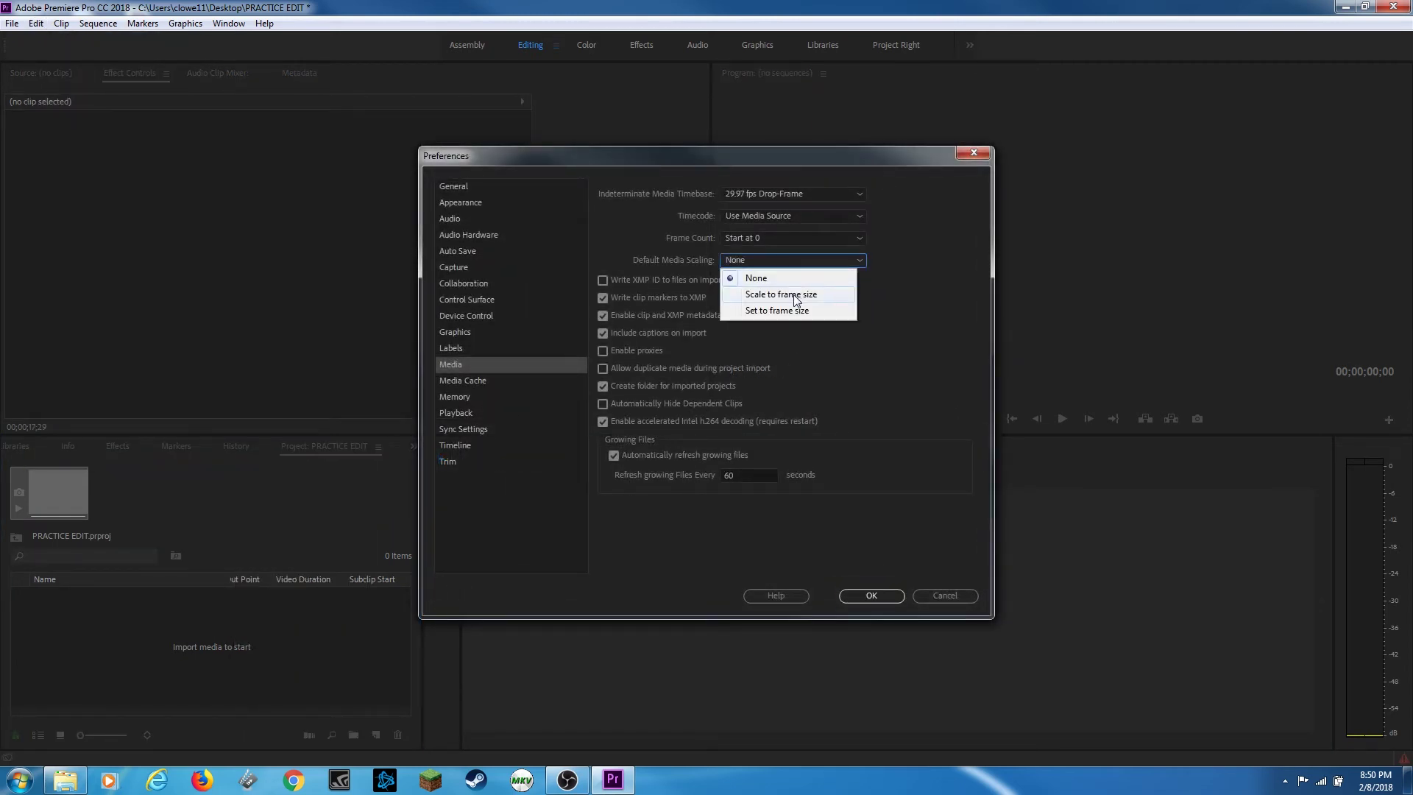
left_click(795, 295)
left_click(871, 595)
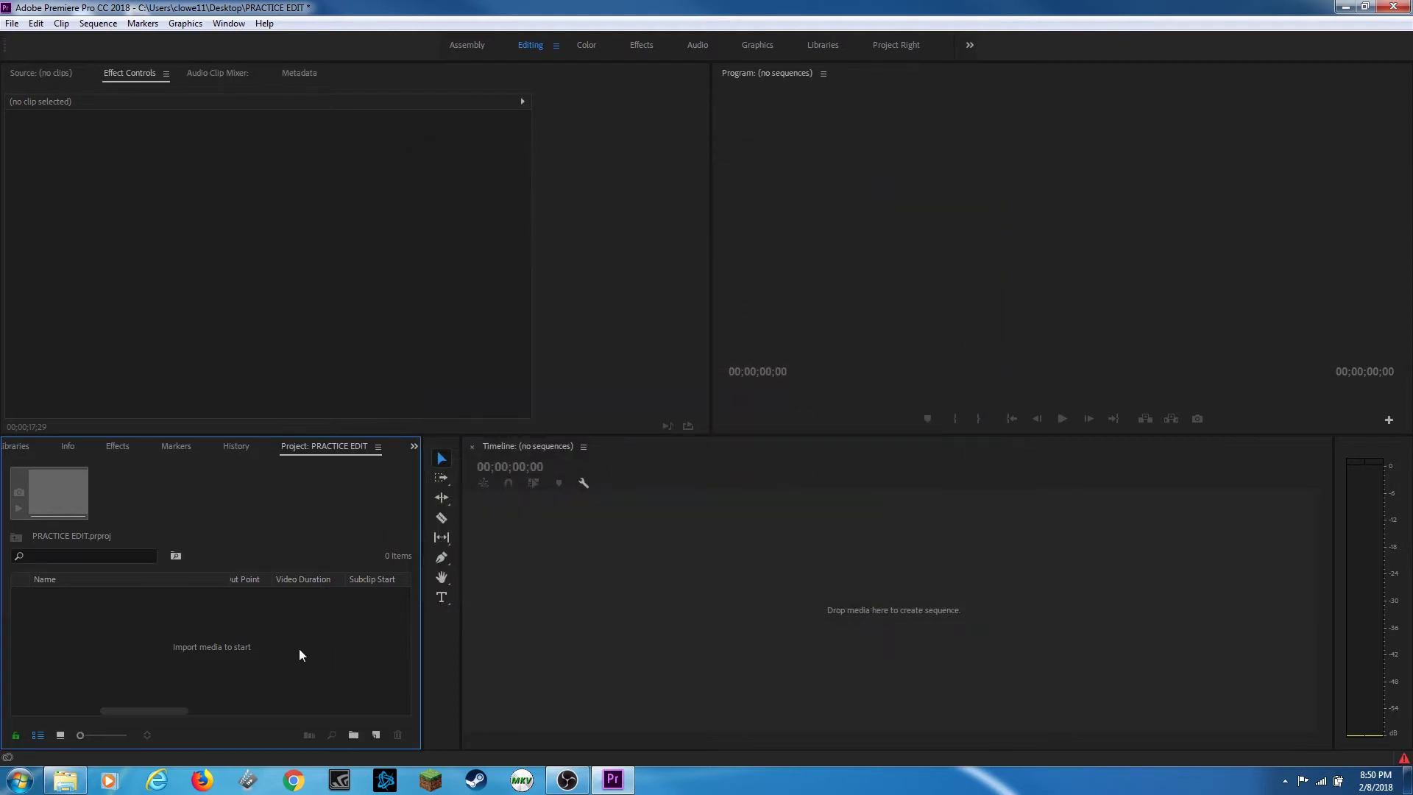
left_click_drag(144, 710, 55, 710)
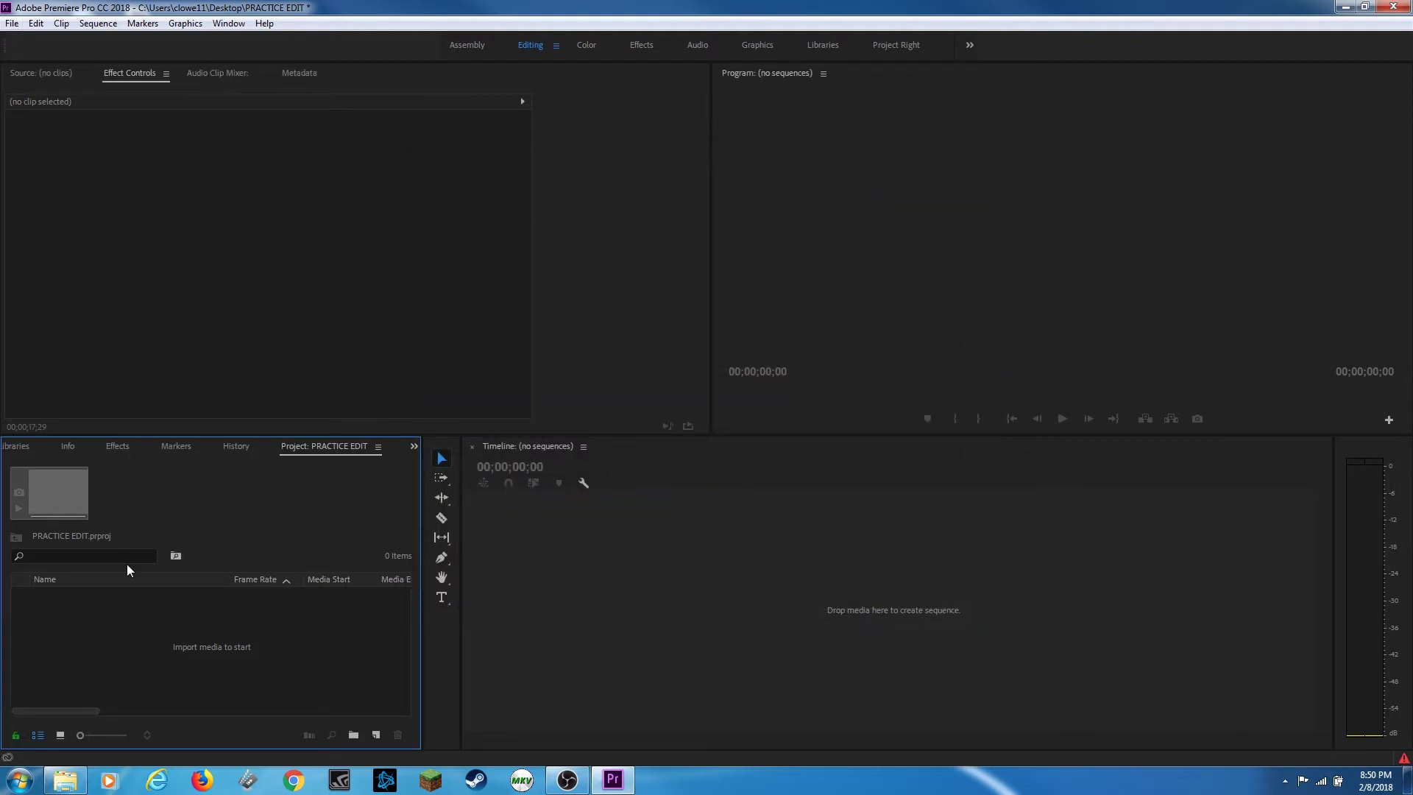
Step: Import two 20160603 photos, the A001_C013 proxy .mxf and two 20170708 .mp4 clips from FLYER (H:)
left_click(61, 24)
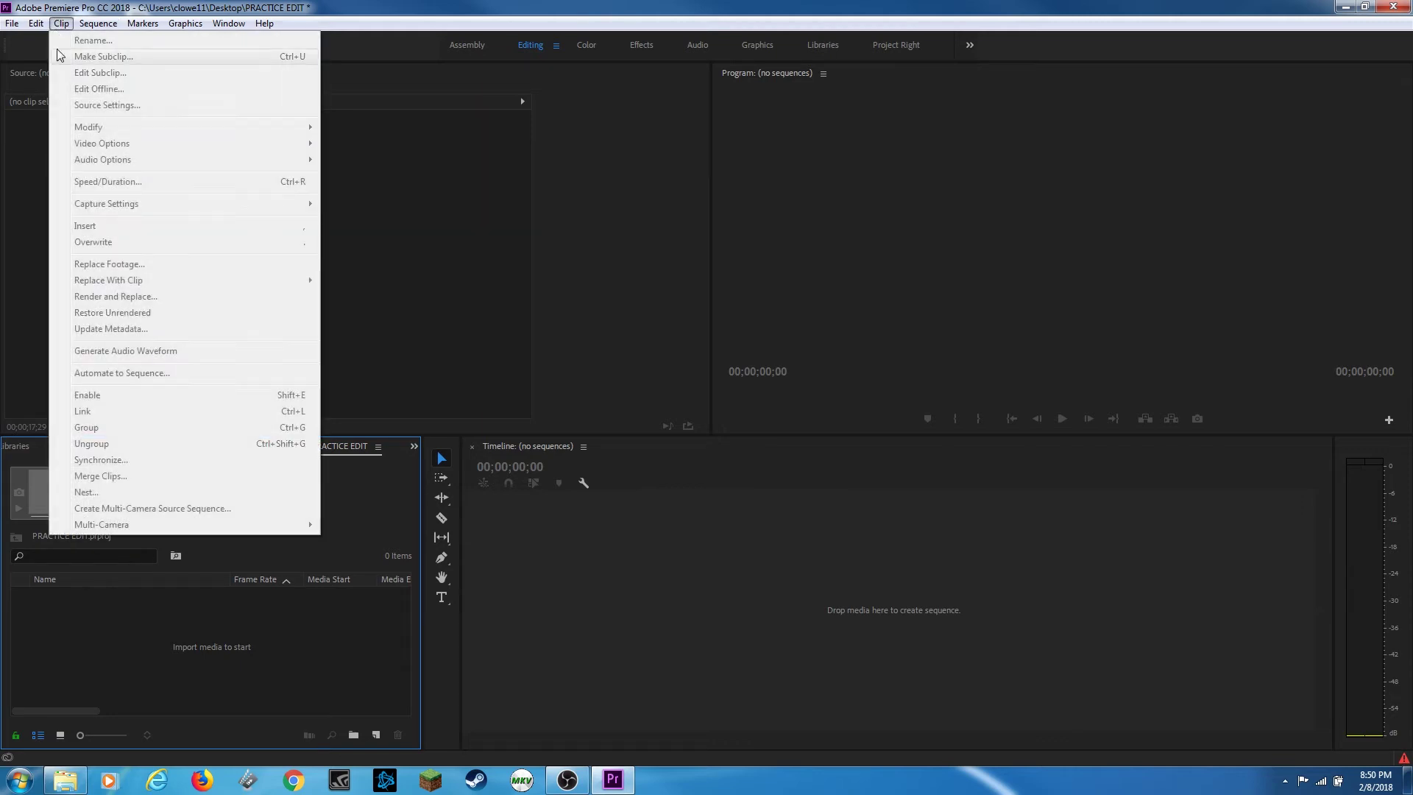
left_click(150, 678)
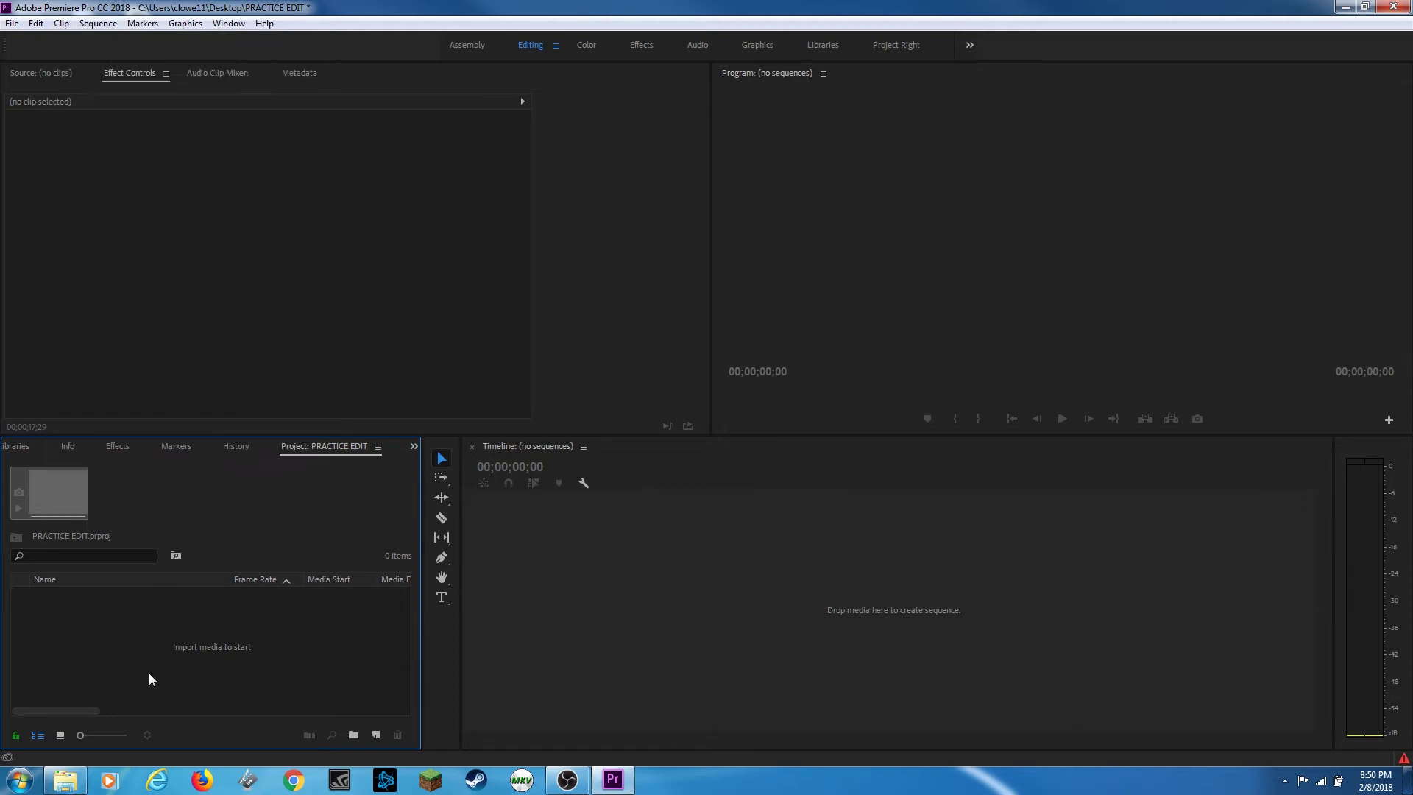
double_click(145, 646)
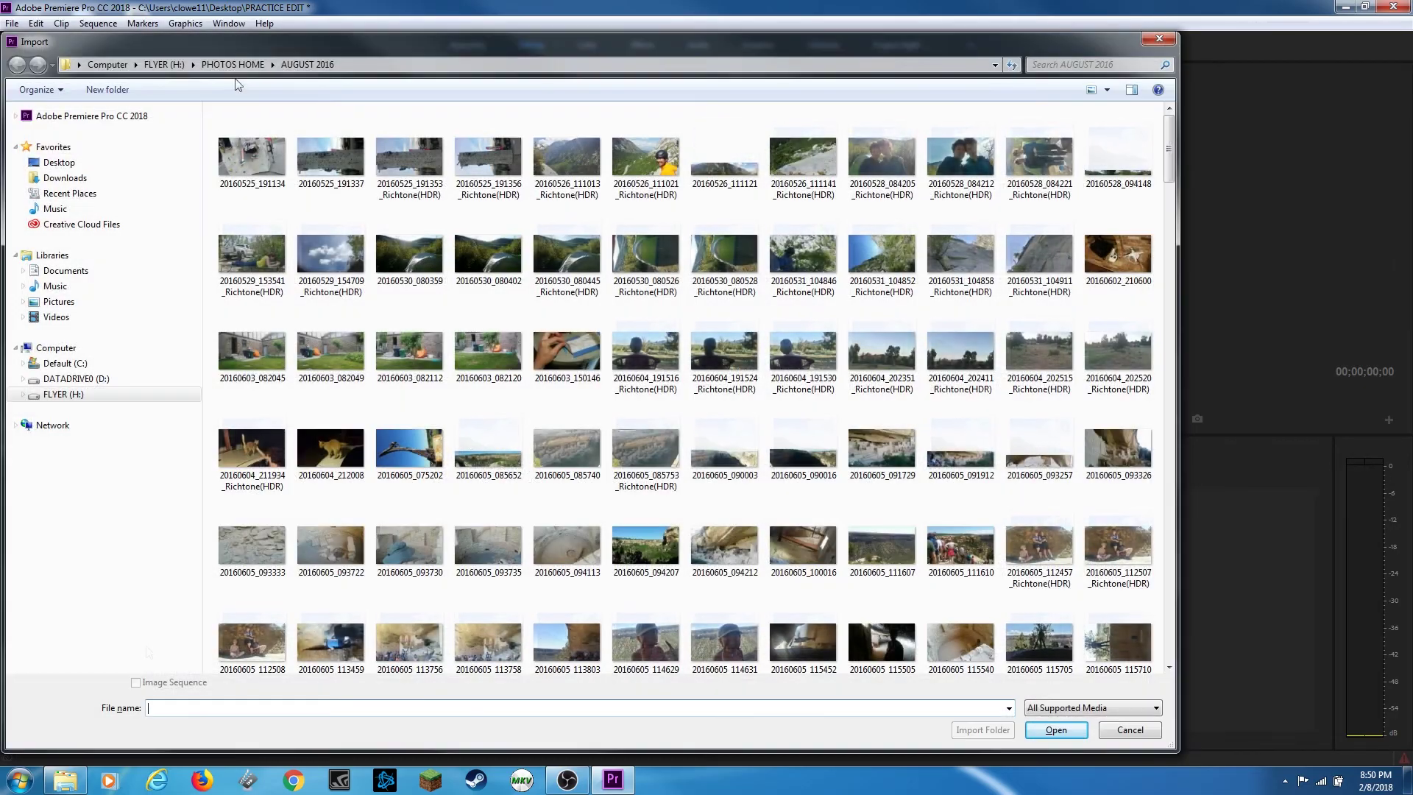
left_click(409, 351)
left_click(463, 366, "ctrl")
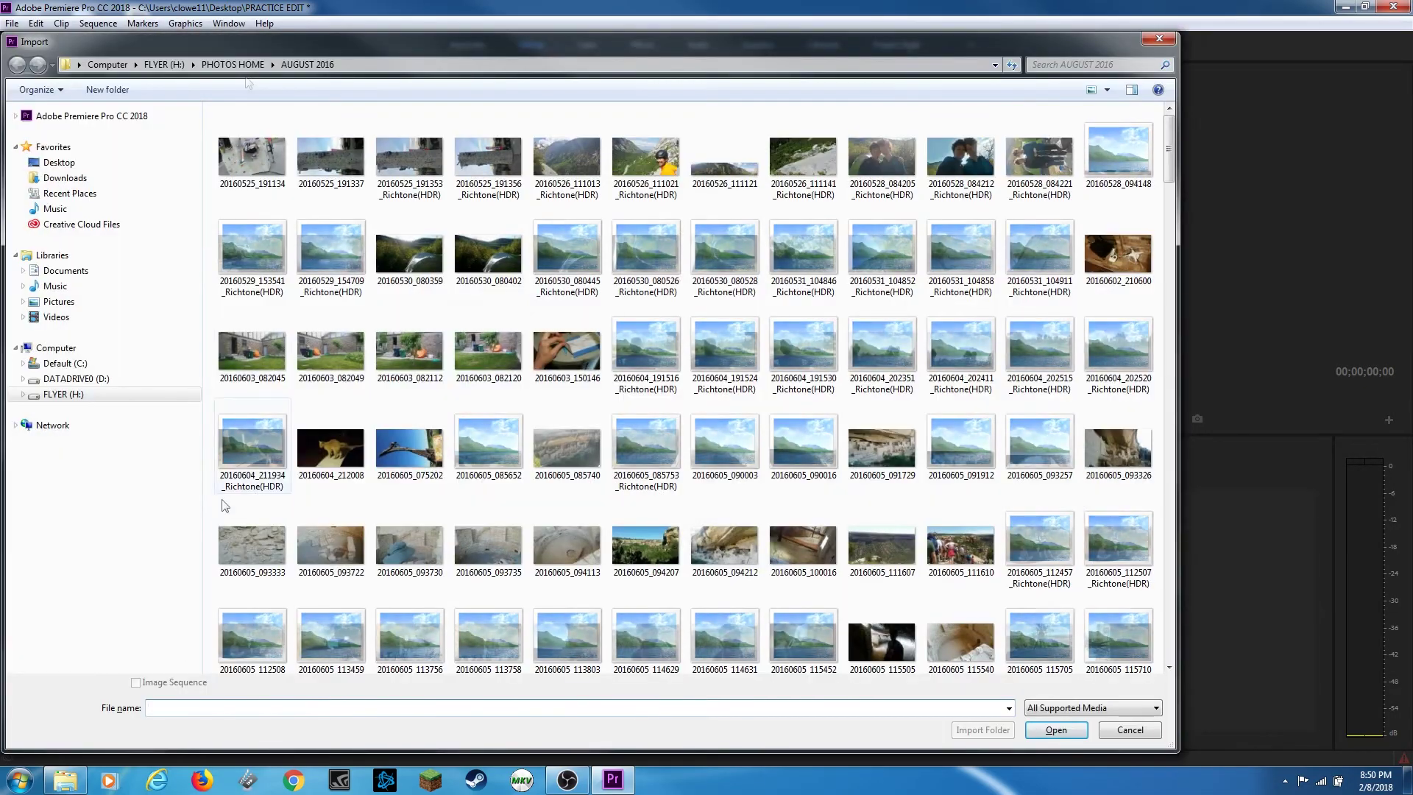
left_click(233, 64)
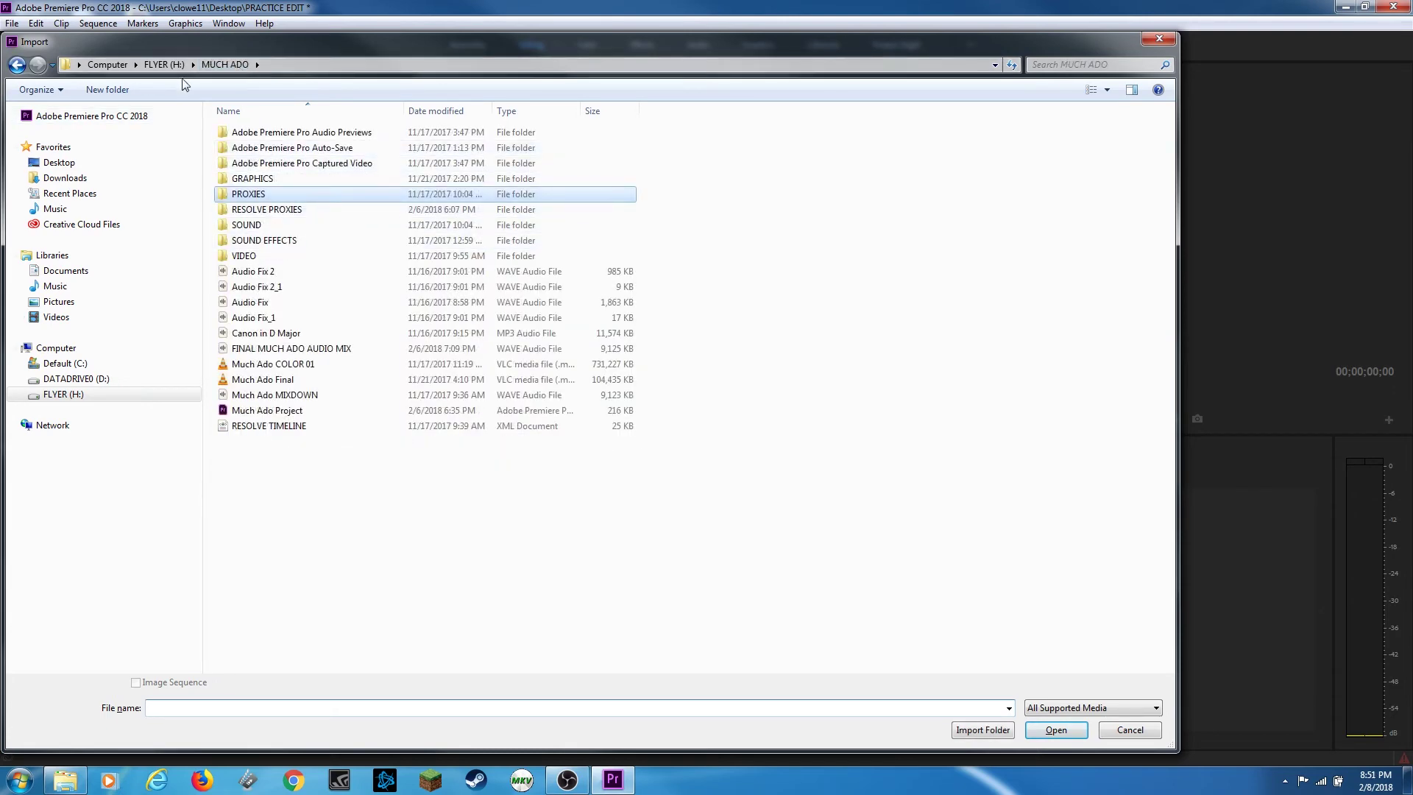
left_click(184, 64)
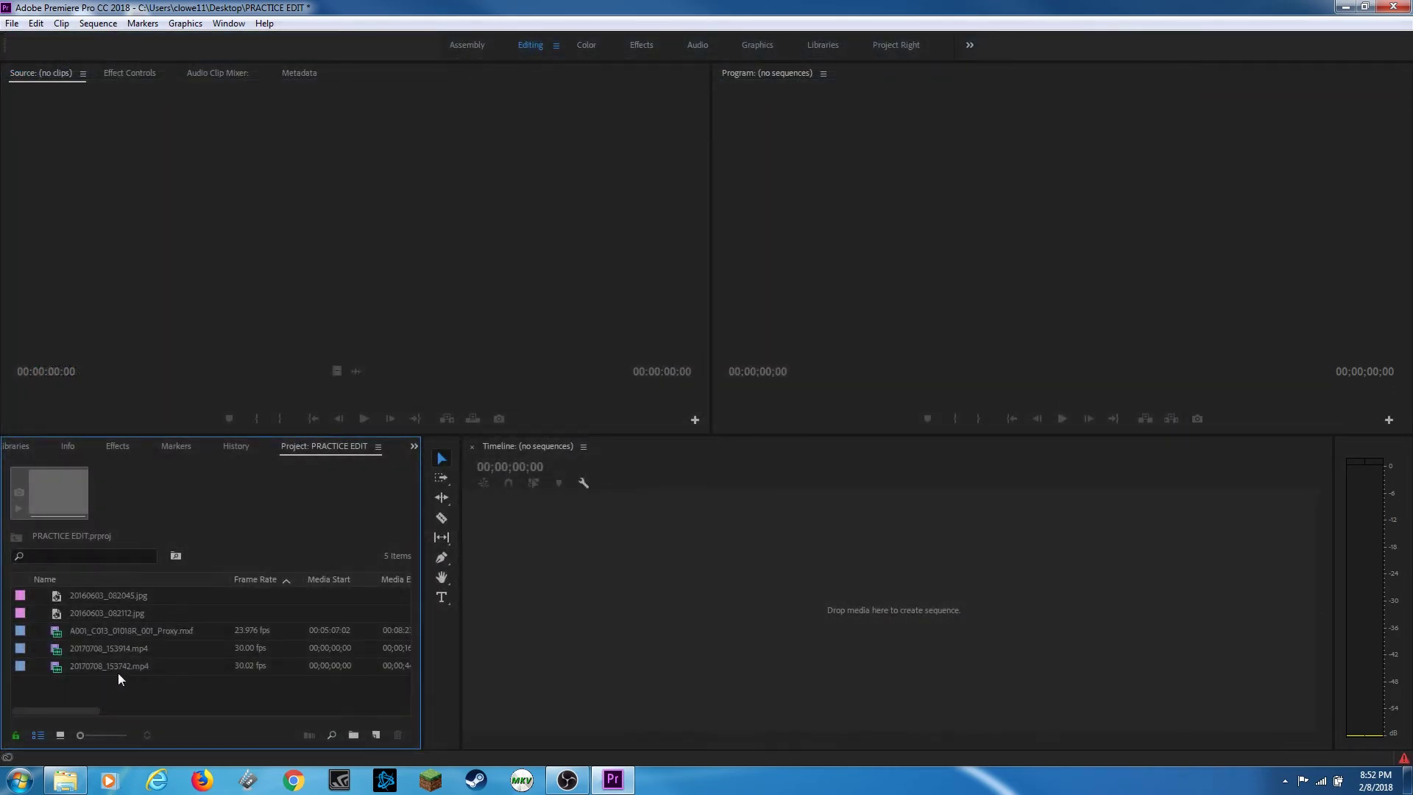
left_click(118, 673)
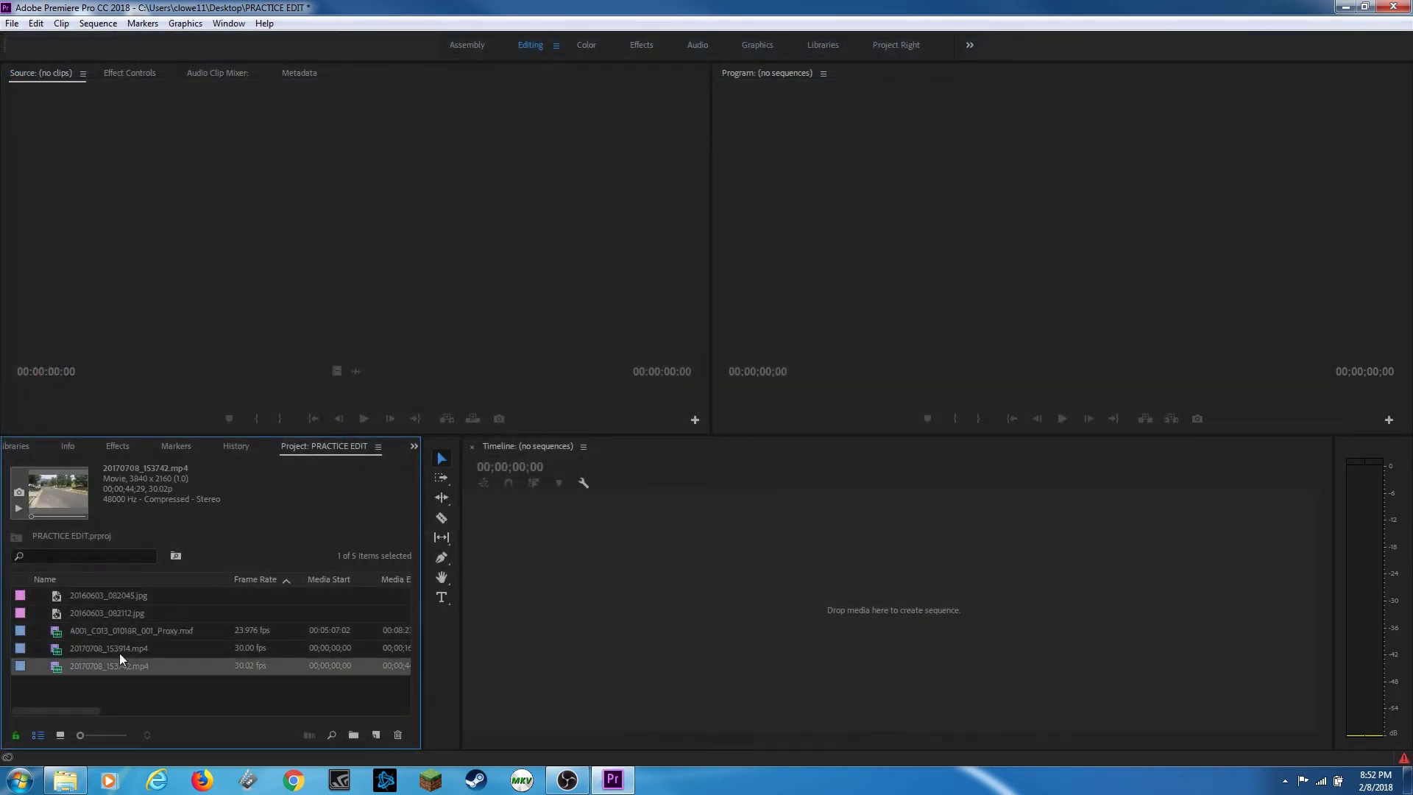
left_click(139, 631)
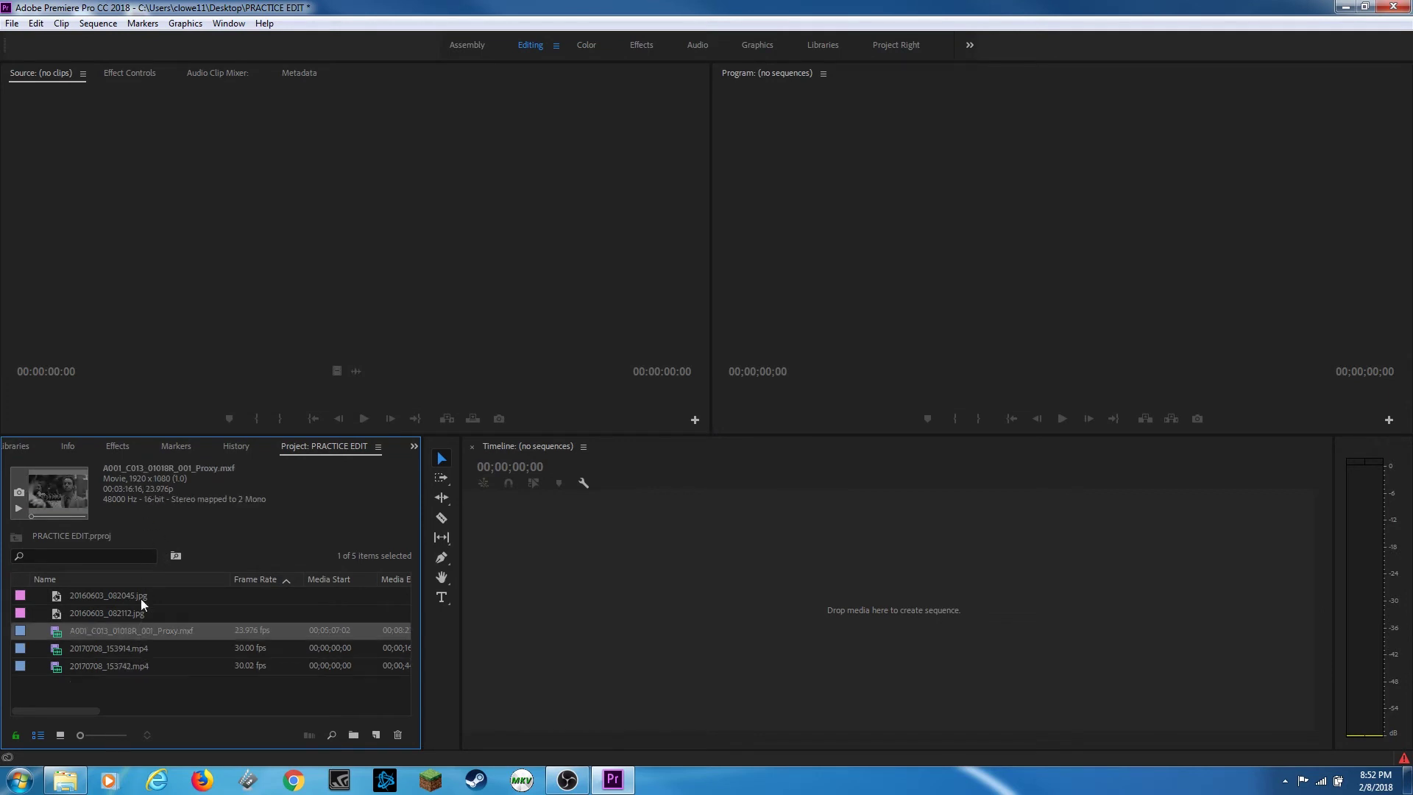
left_click(121, 614)
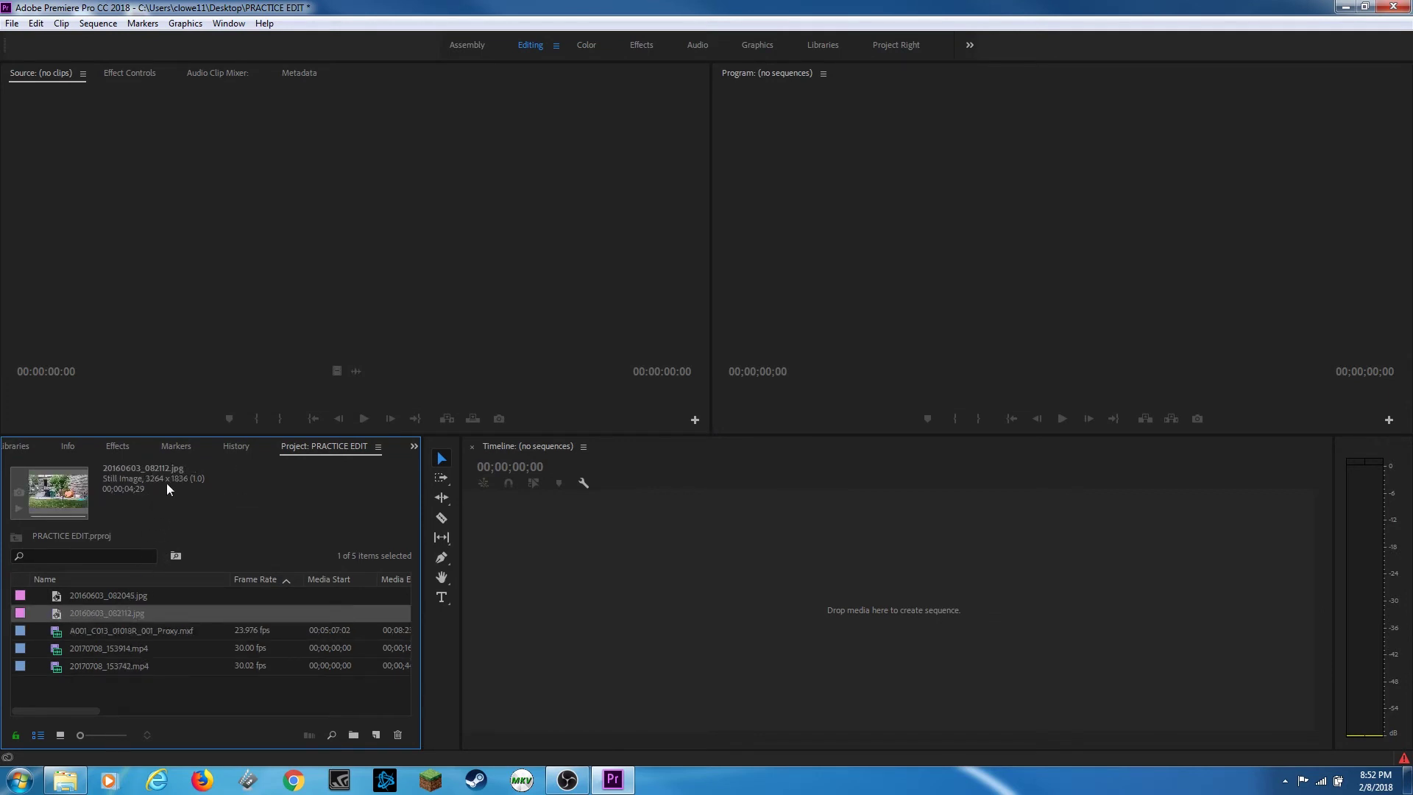
Step: Create a new sequence from A001_C013_01018R_001_Proxy.mxf and add 20170708_153914.mp4 after it
left_click(94, 631)
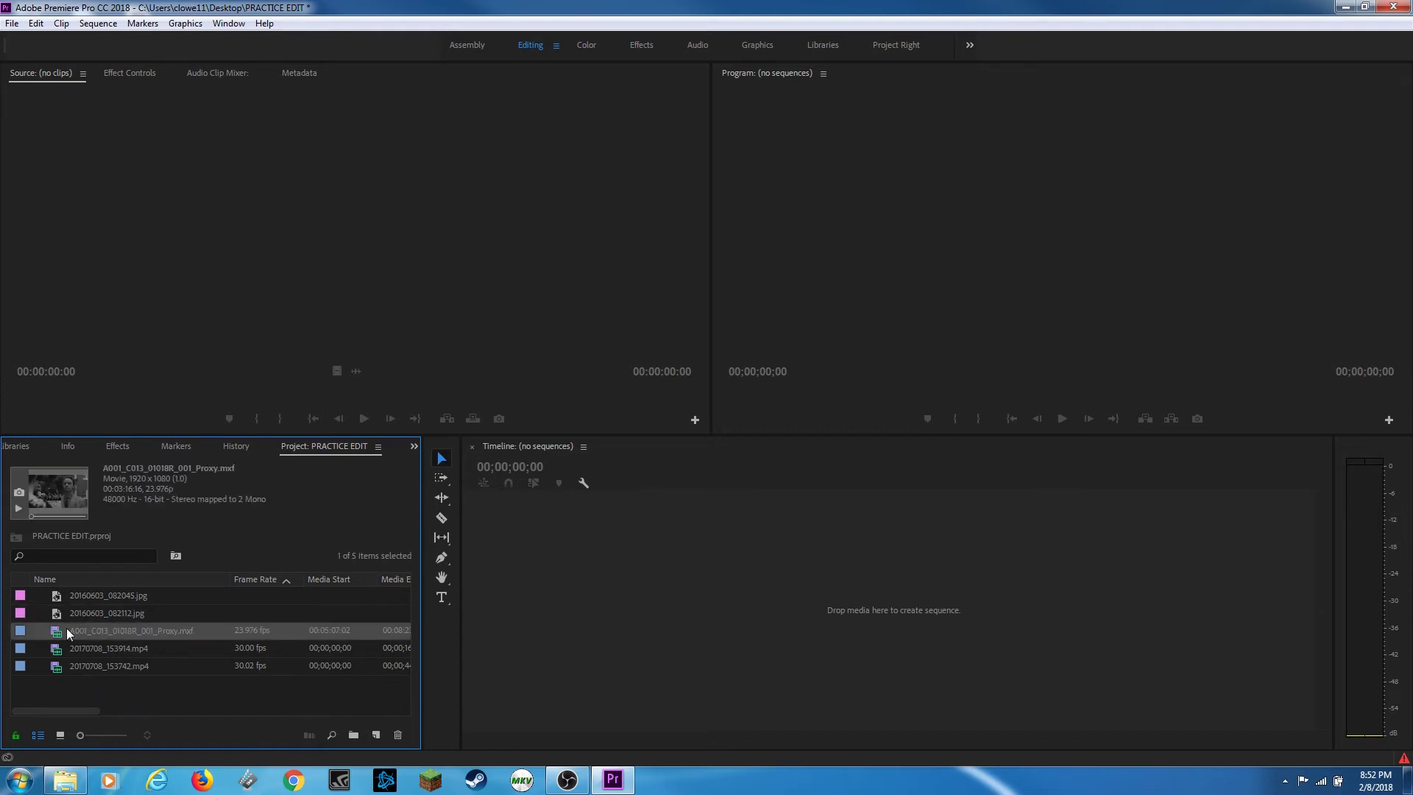
left_click_drag(66, 628, 685, 586)
left_click_drag(654, 531, 736, 653)
left_click(122, 699)
left_click(84, 666)
left_click_drag(84, 665, 793, 553)
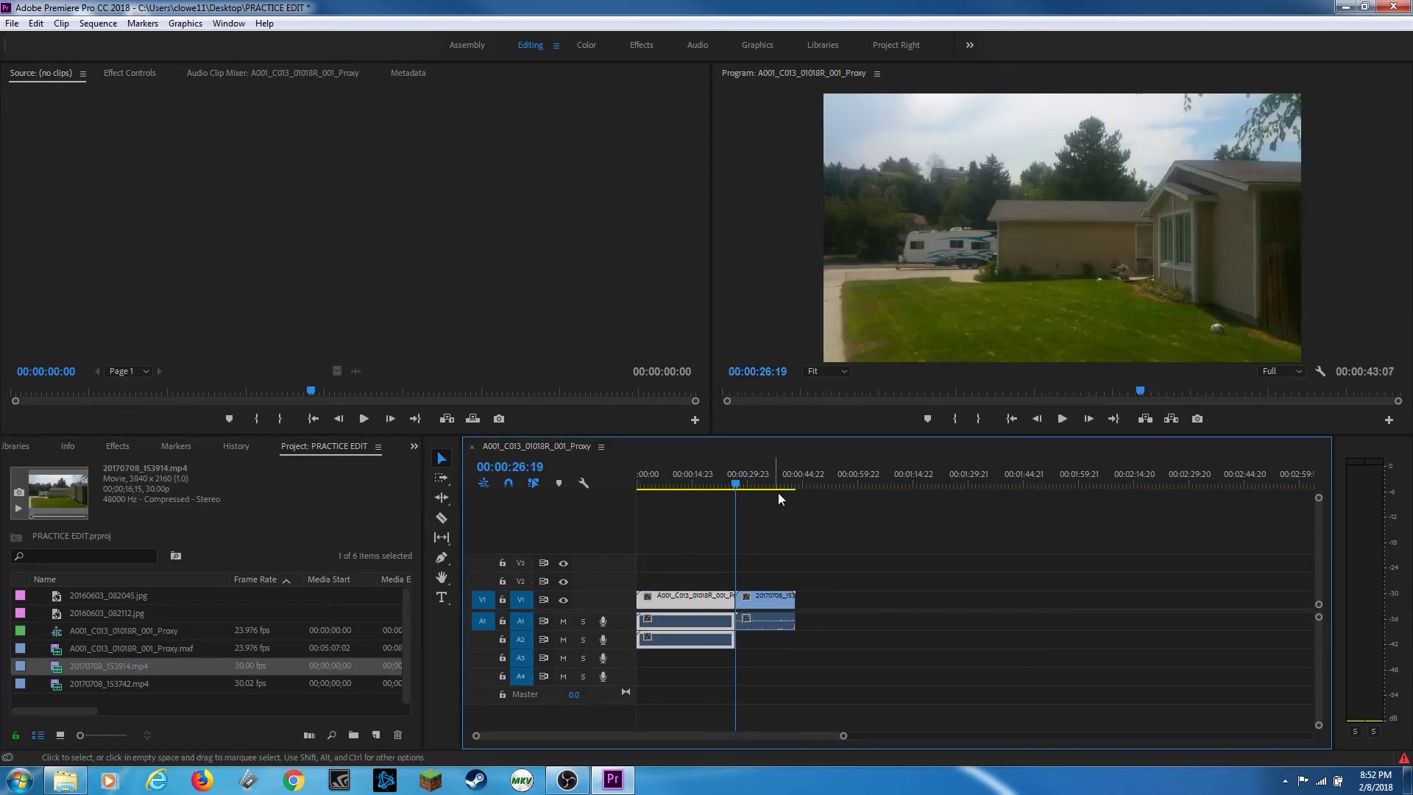
left_click(763, 483)
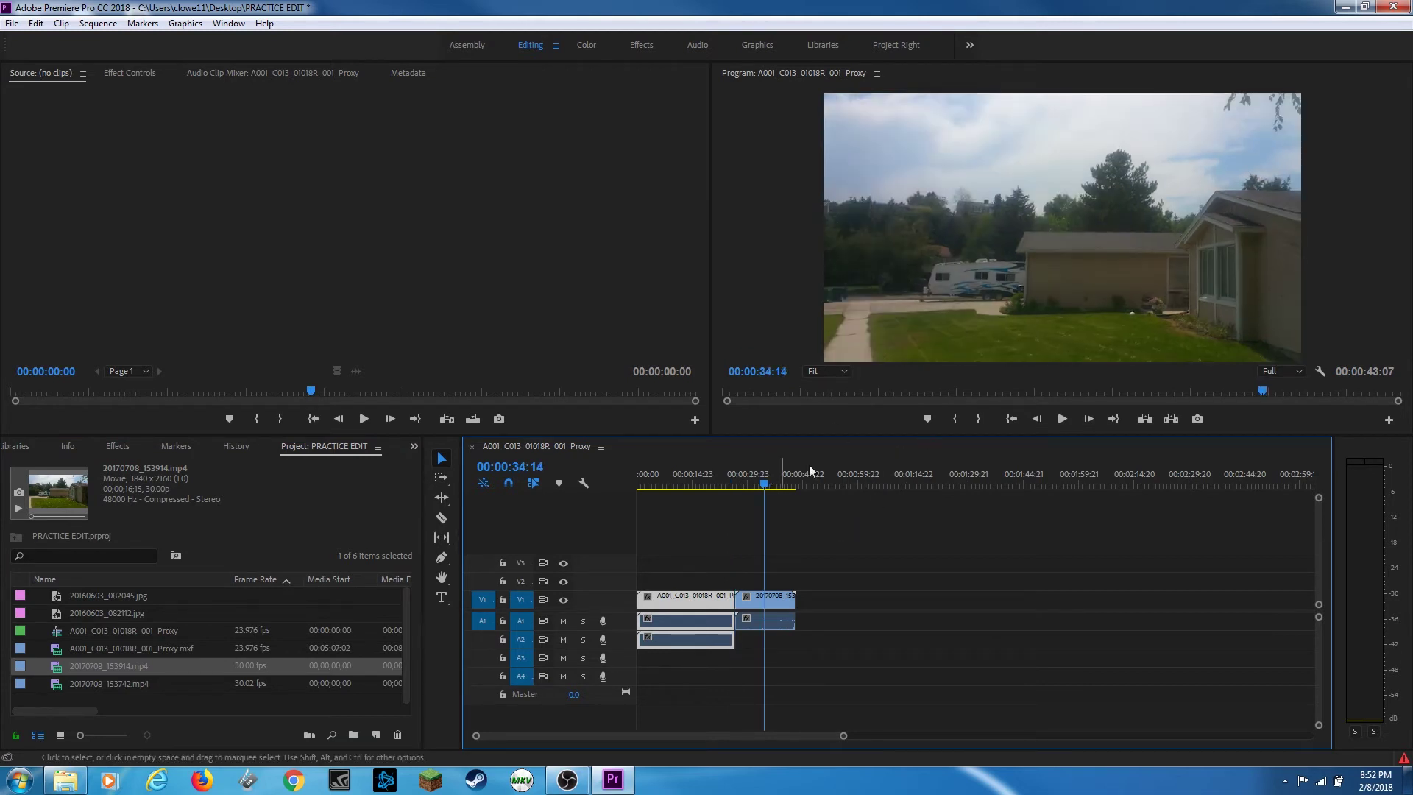
Step: Place 20160603_082112.jpg right after the second clip and deselect the timeline clips
left_click(83, 615)
left_click_drag(83, 615, 806, 614)
left_click(807, 484)
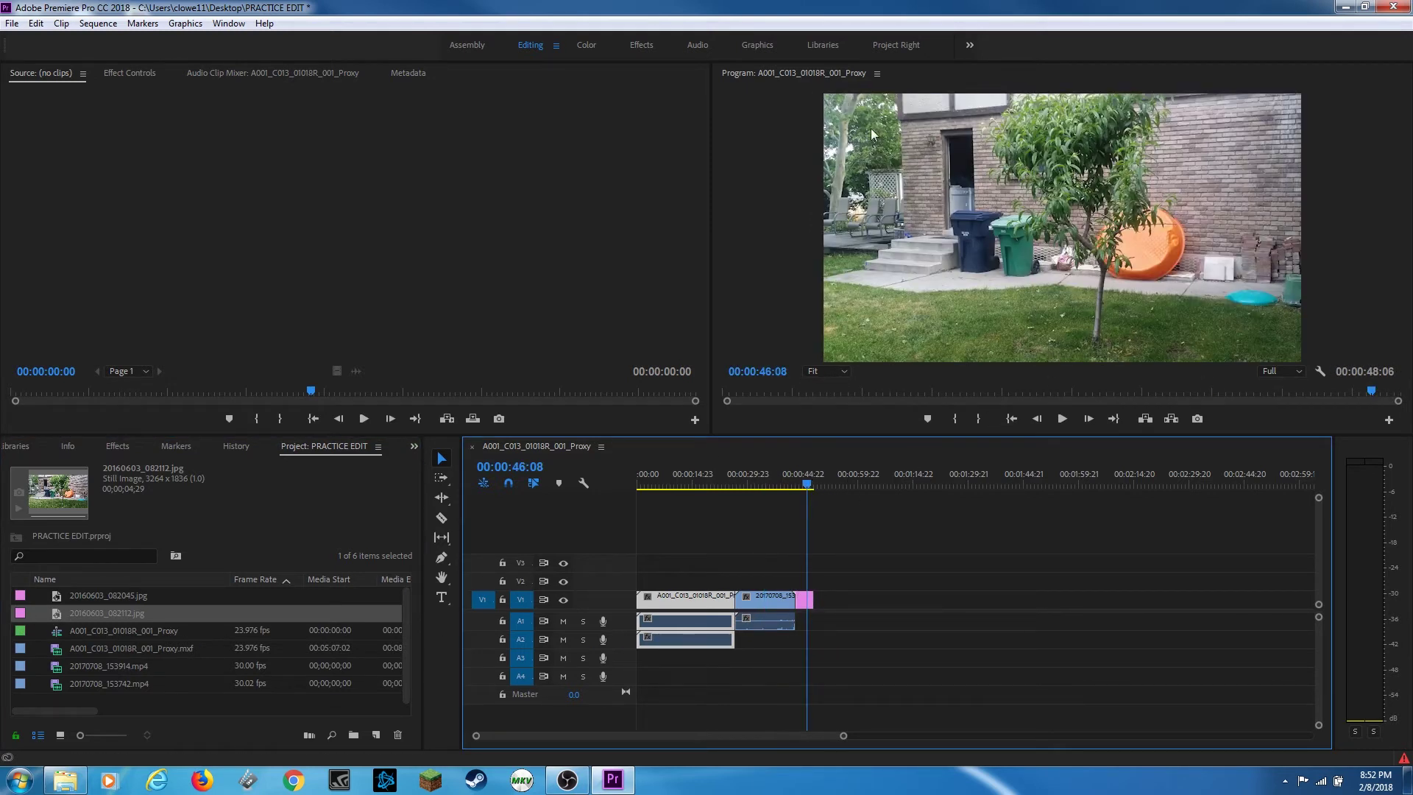
left_click(831, 575)
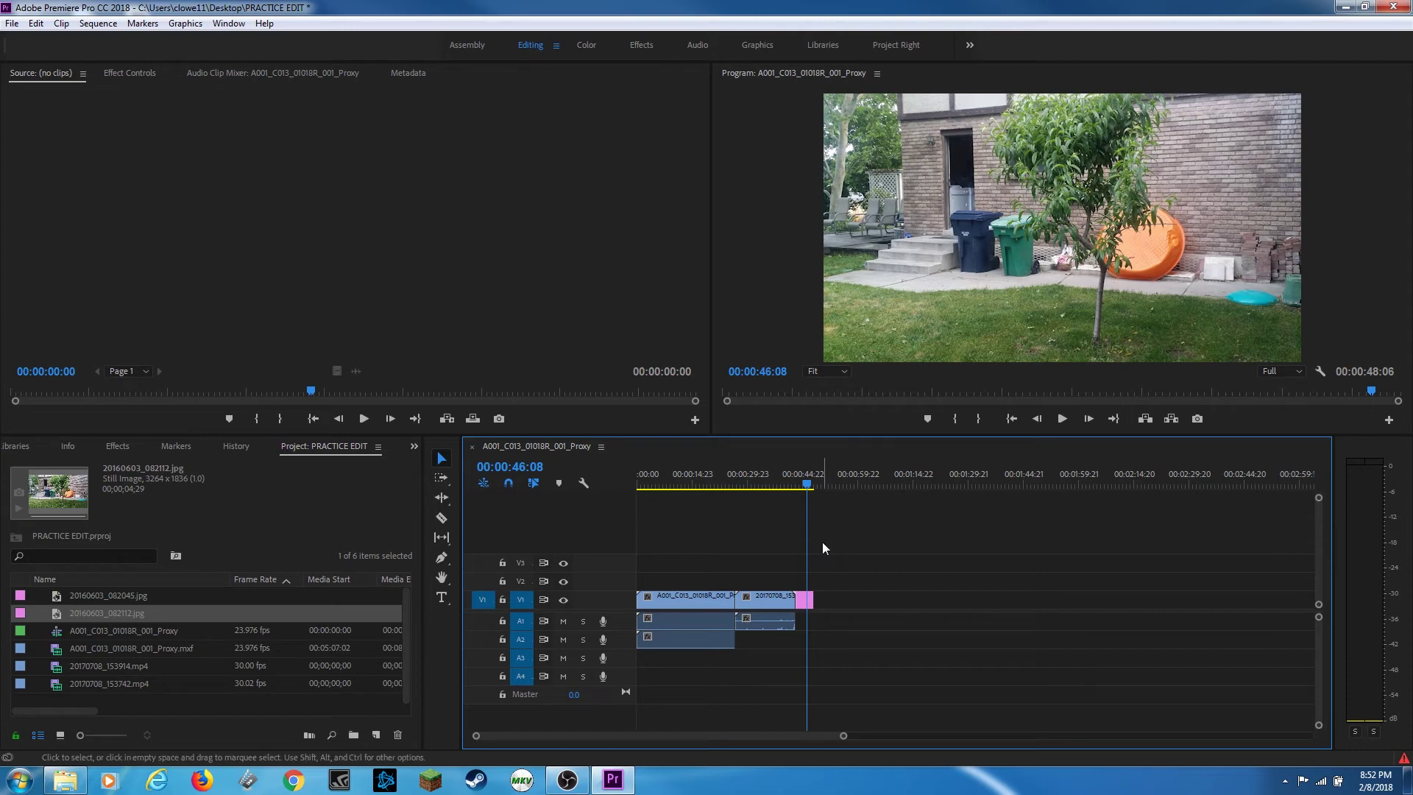
Step: Change Default Media Scaling in Edit > Preferences > Media from None to Set to Frame Size
key("j")
key("j")
key("j")
key("k")
left_click(36, 23)
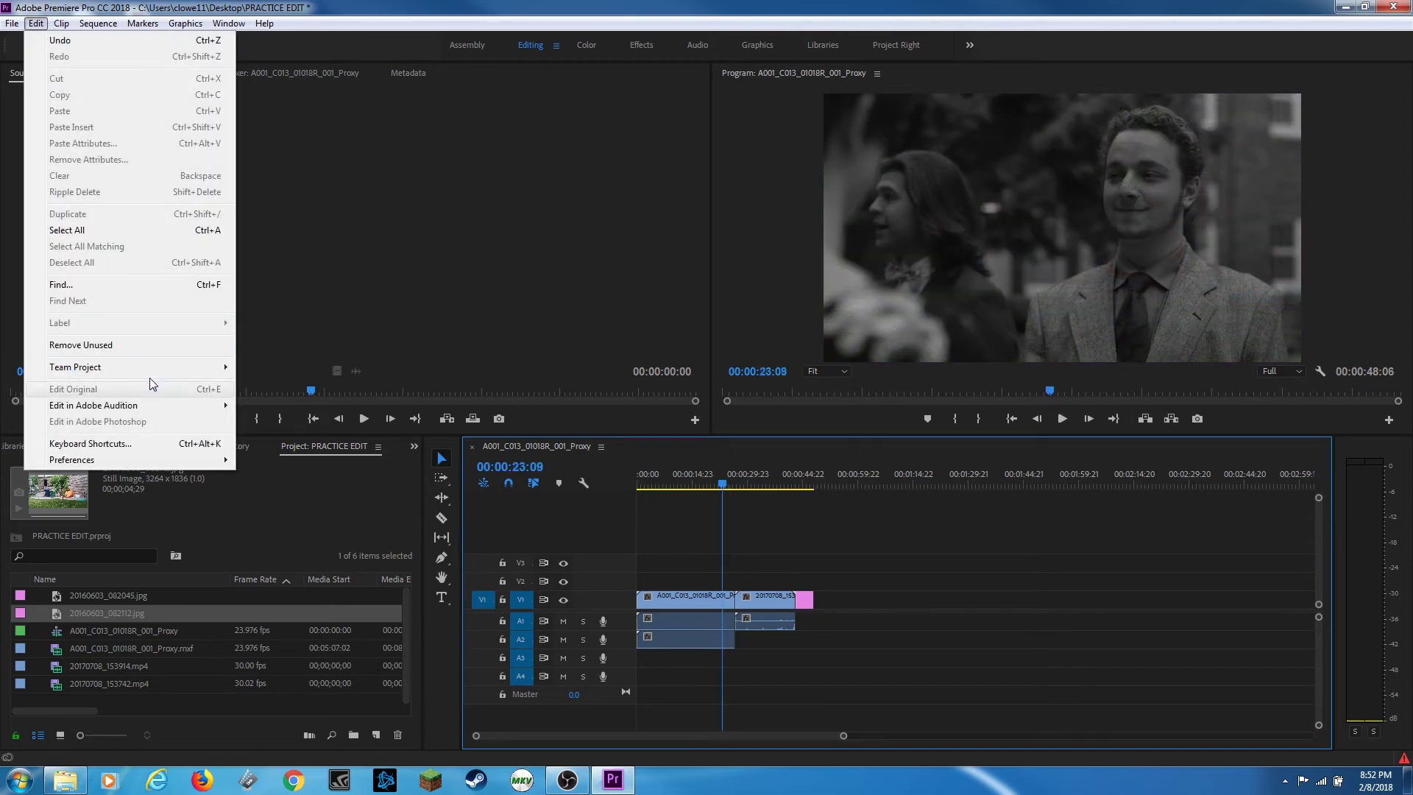
mouse_move(134, 459)
left_click(297, 637)
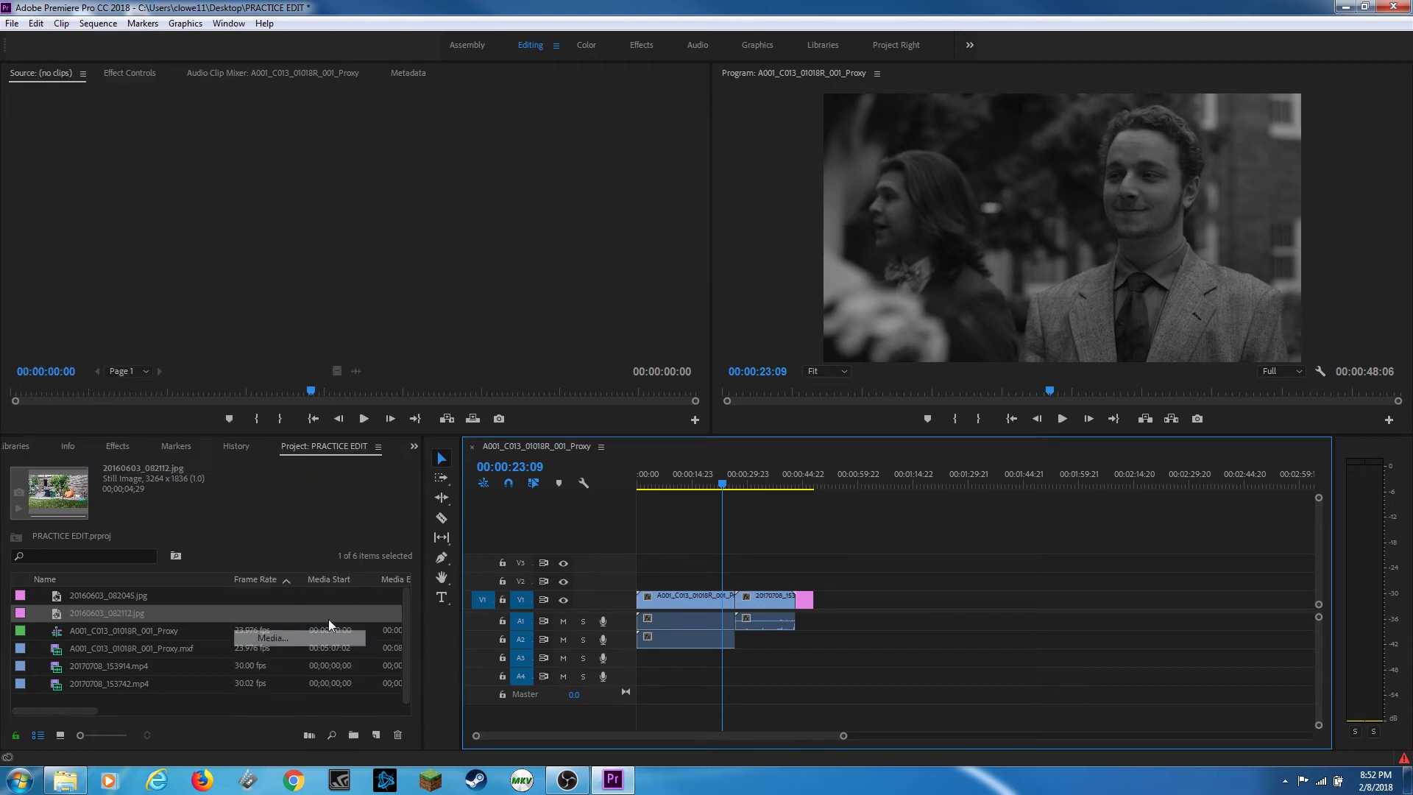
left_click(791, 260)
left_click(777, 312)
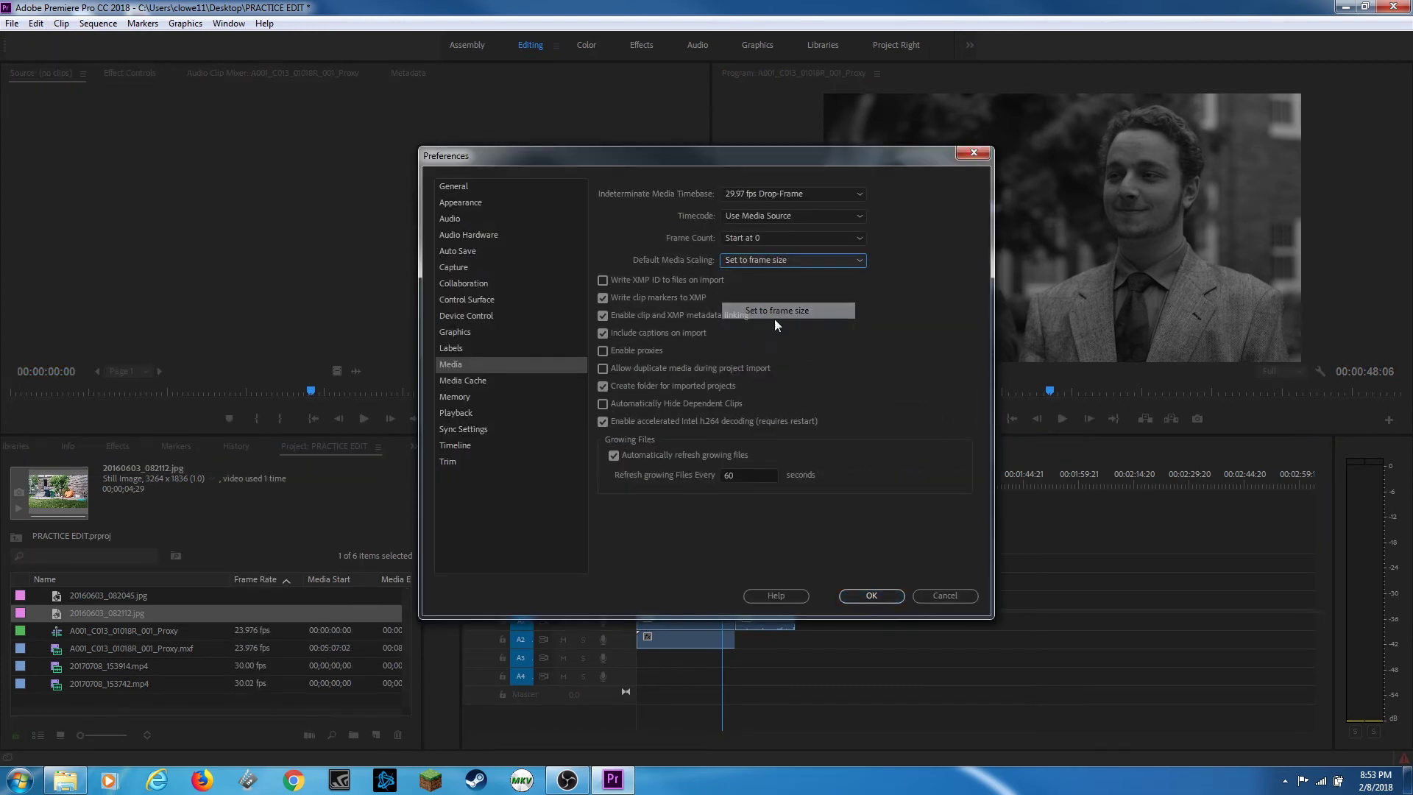
left_click(869, 598)
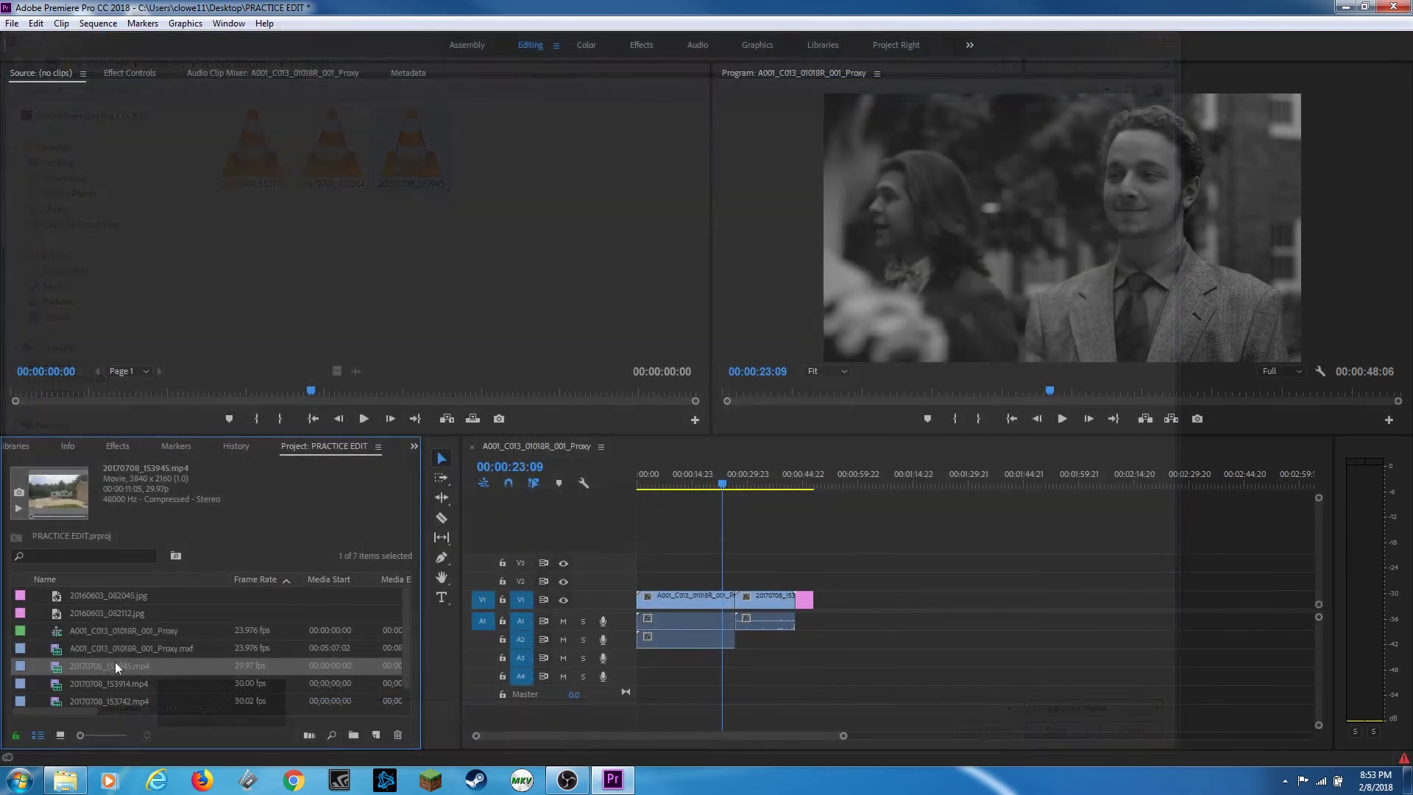
Step: Place 20170708_153945.mp4 after the photo and view its Effect Controls, showing Scale 50
left_click_drag(115, 665, 820, 615)
left_click(839, 480)
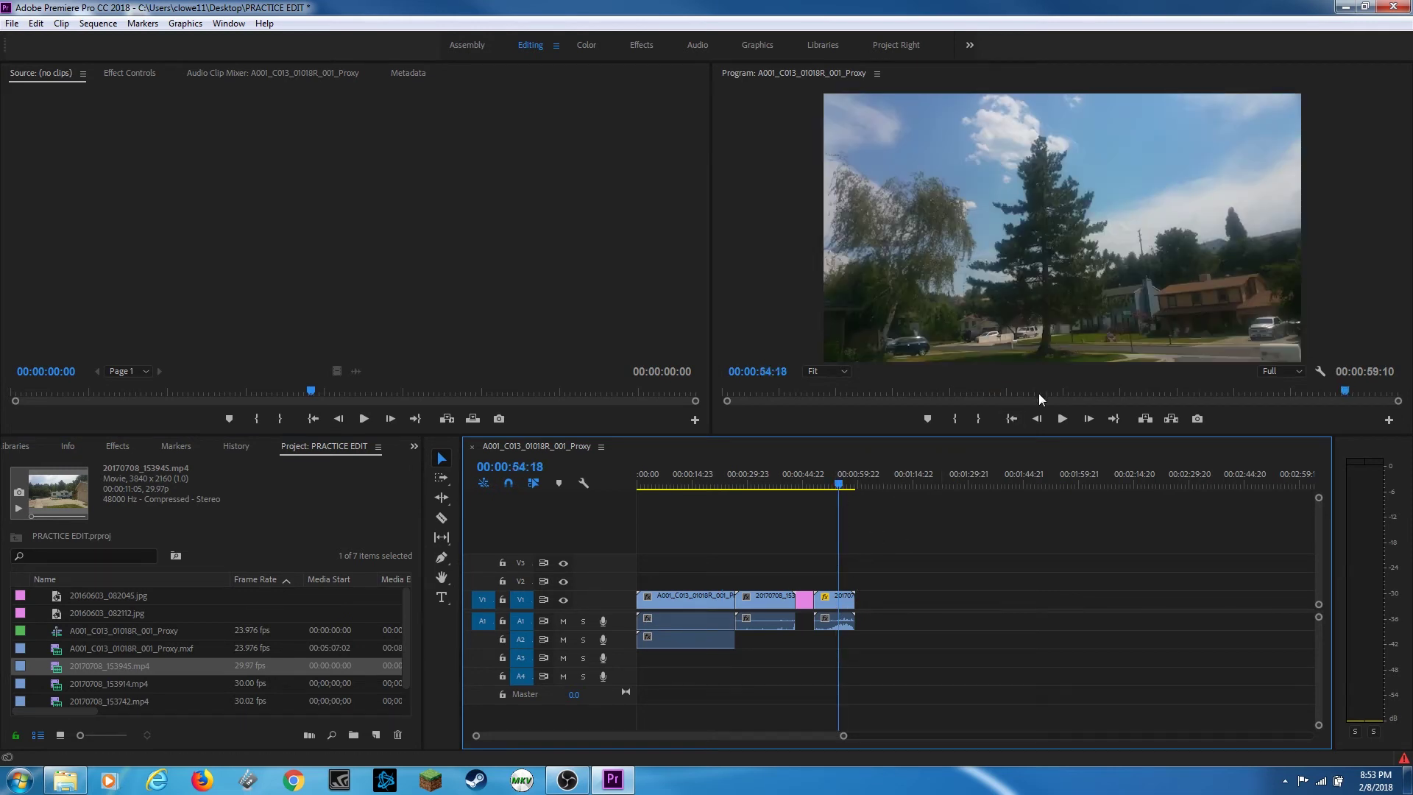
left_click(833, 620)
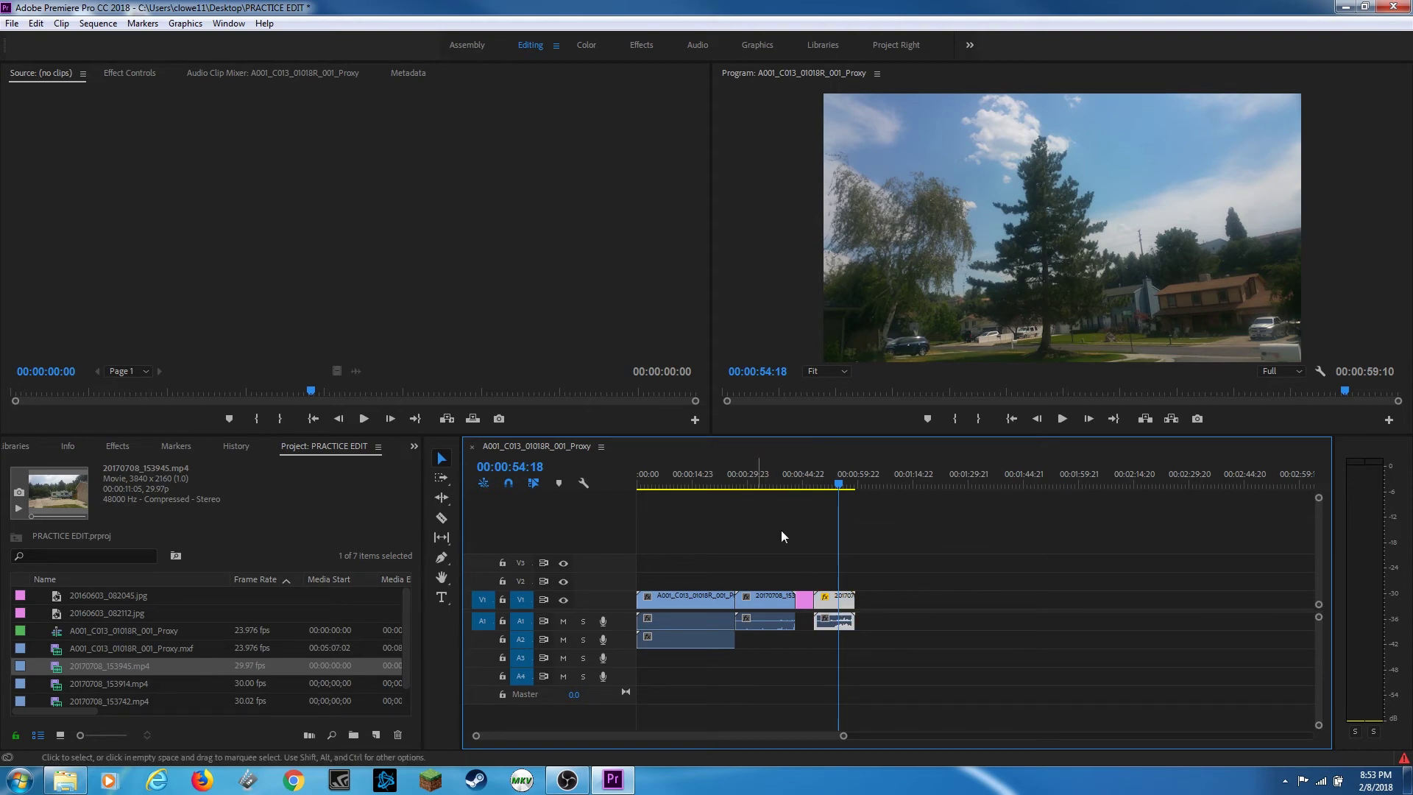
left_click(130, 75)
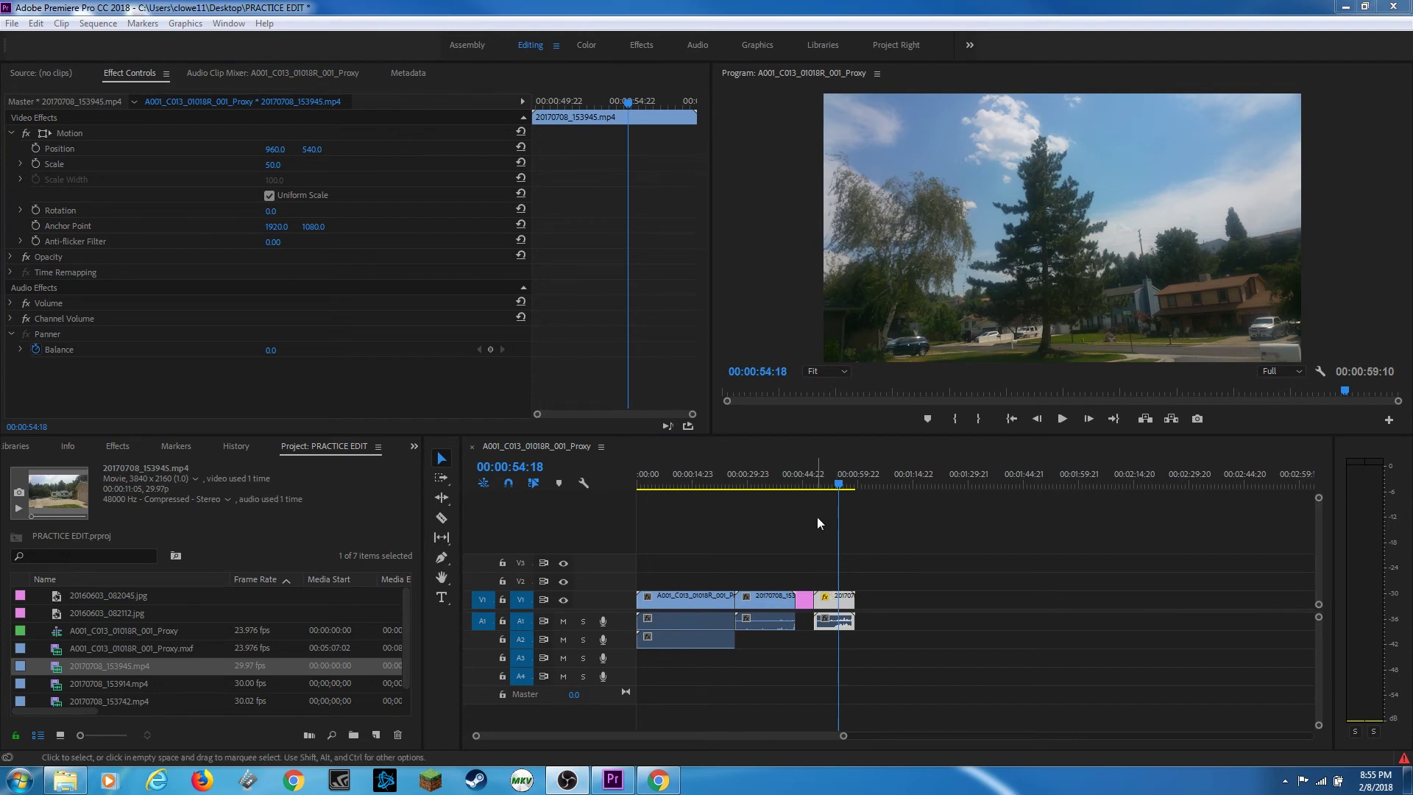
Step: Select the 20170708_153914 clip to see its Scale of 100 and save the project
left_click(759, 482)
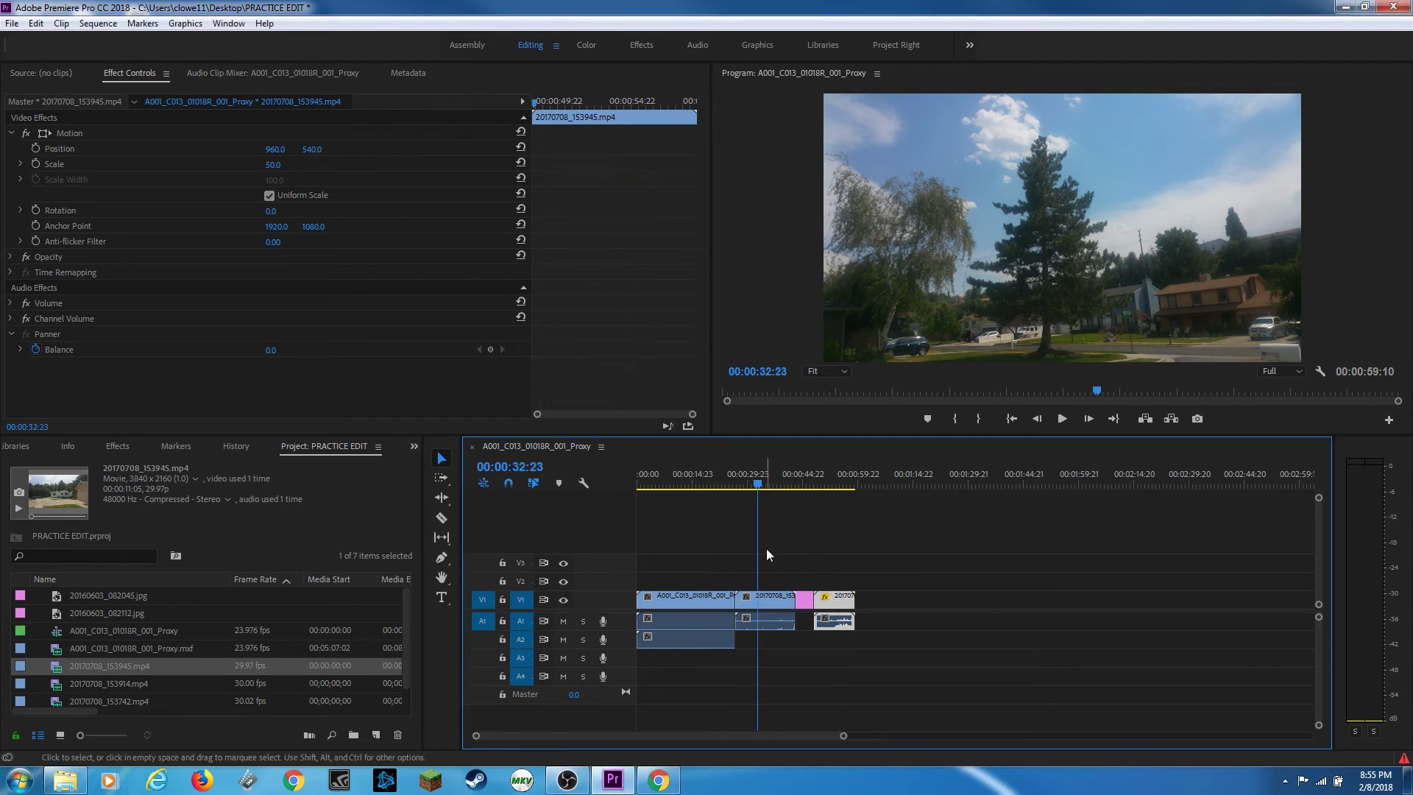
left_click(769, 599)
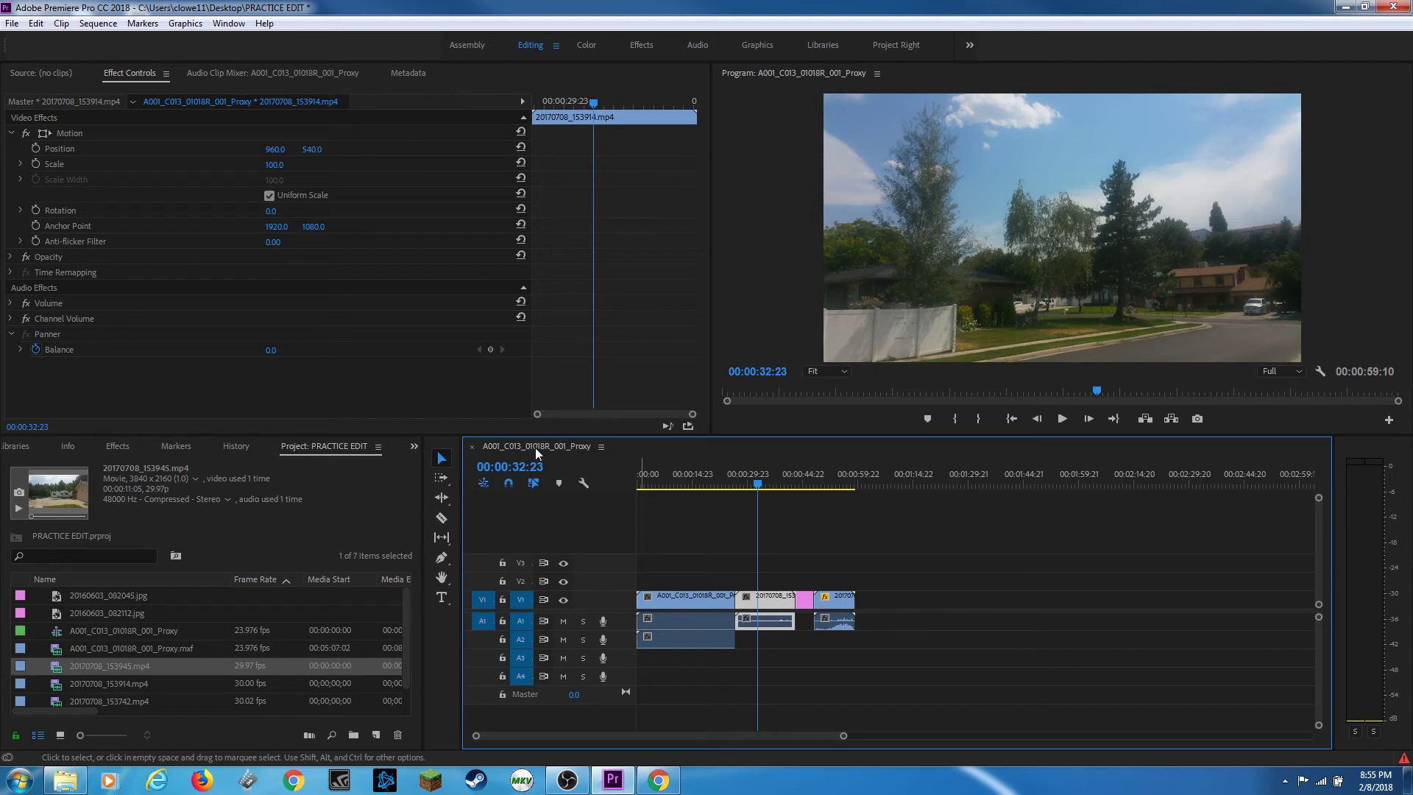
key("ctrl+s")
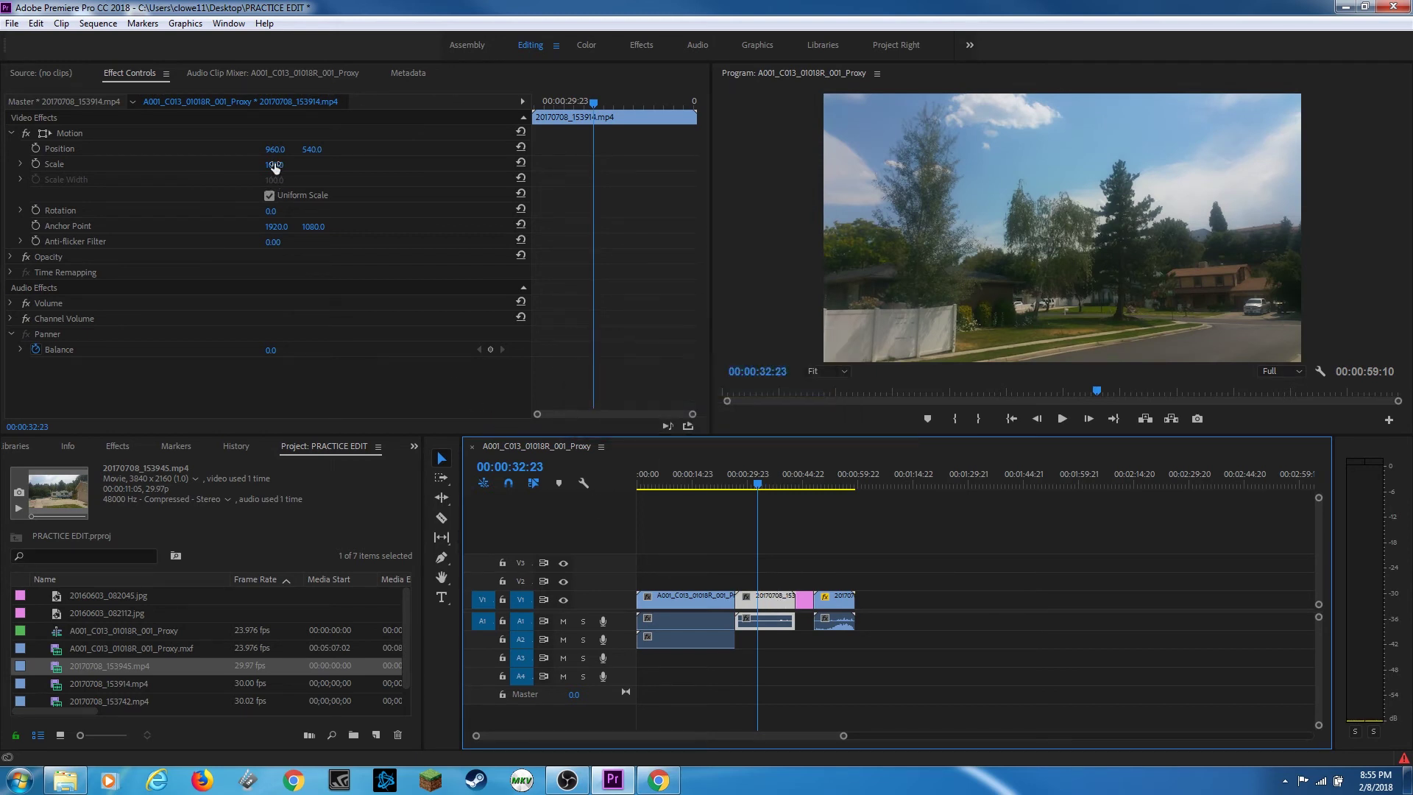
Step: Compare with 20170708_153945 at Scale 50, then reselect the 20170708_153914 clip
left_click(831, 478)
left_click(842, 600)
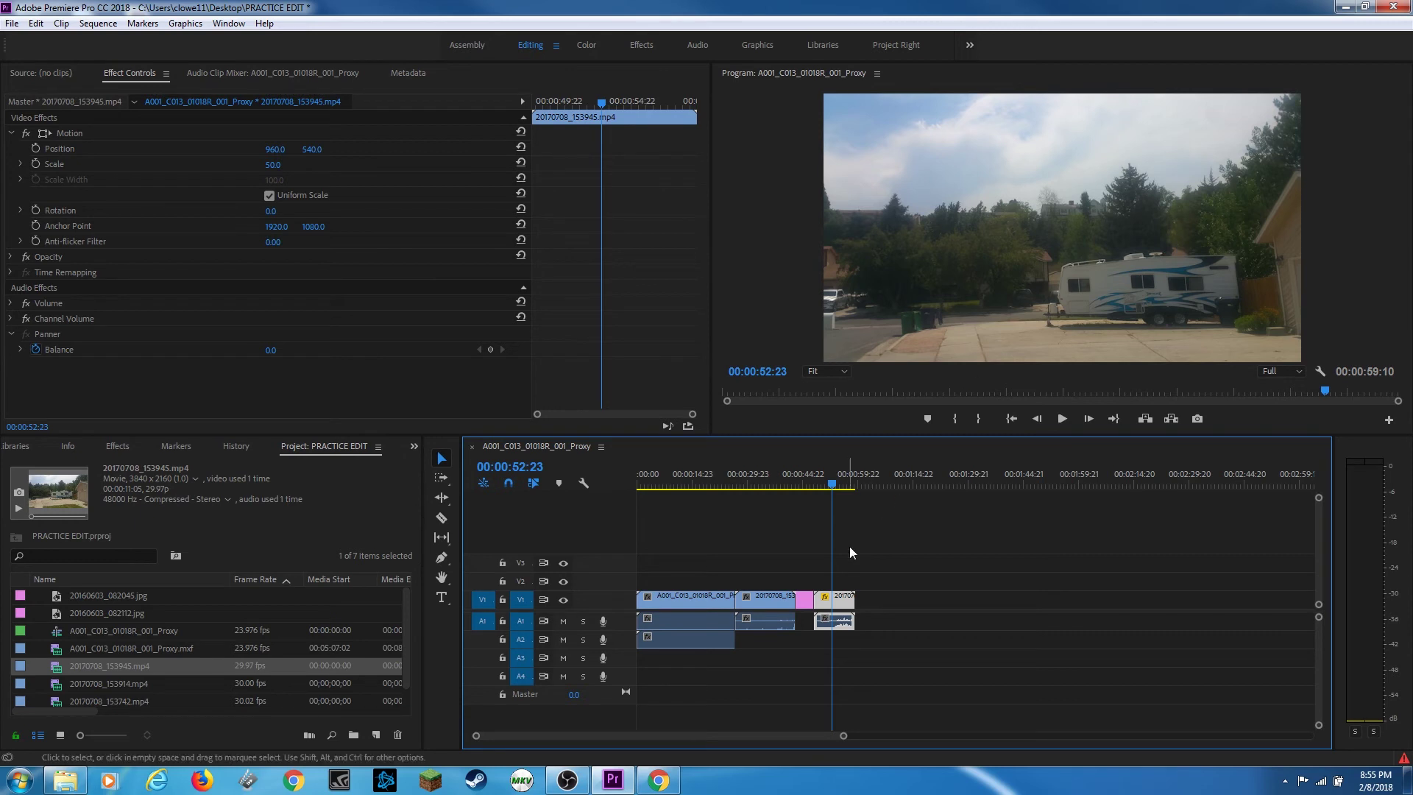
left_click(770, 479)
left_click(767, 602)
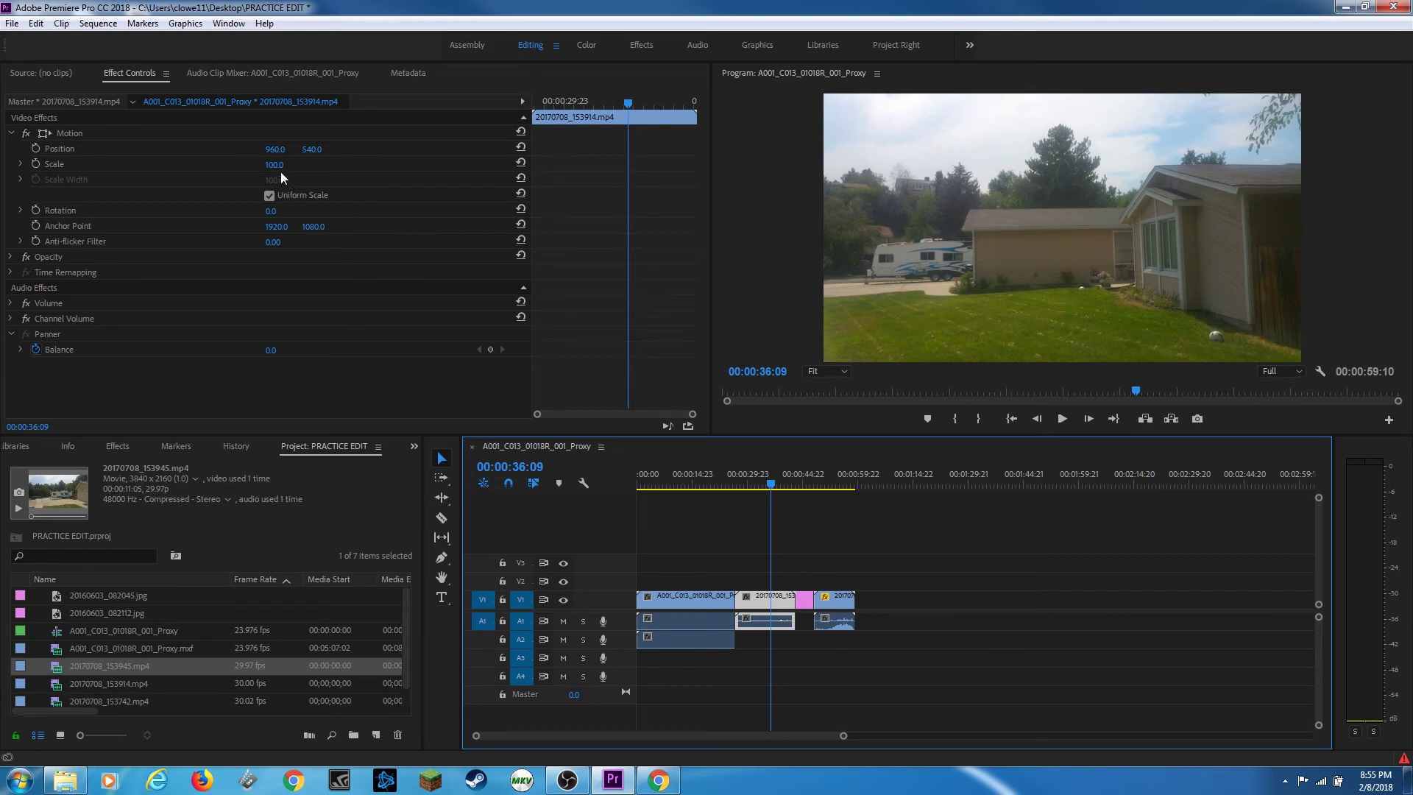
Step: Scrub 20170708_153914's Scale up to 249, try enlarging 20170708_153945, then reselect 20170708_153914
left_click_drag(278, 164, 301, 201)
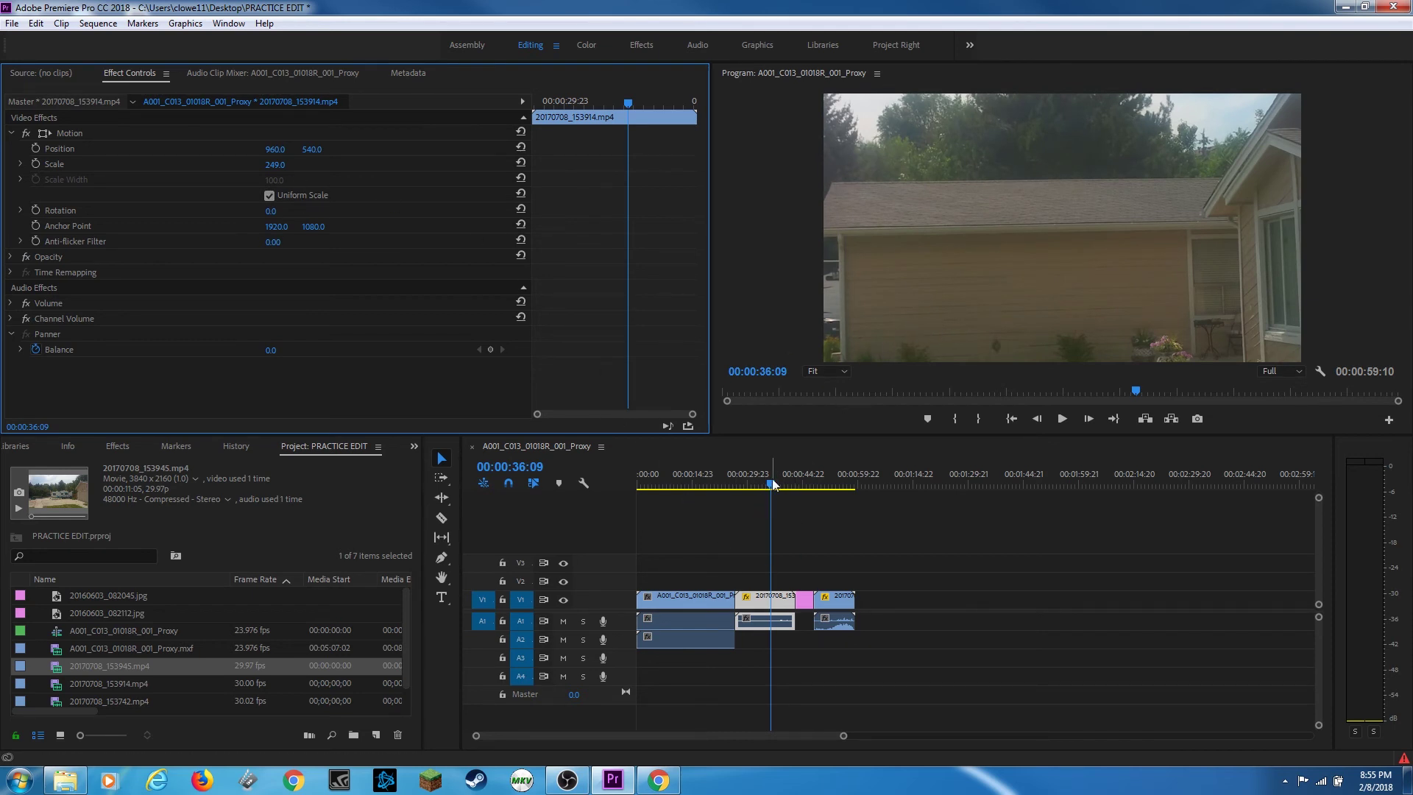
left_click_drag(773, 484, 832, 484)
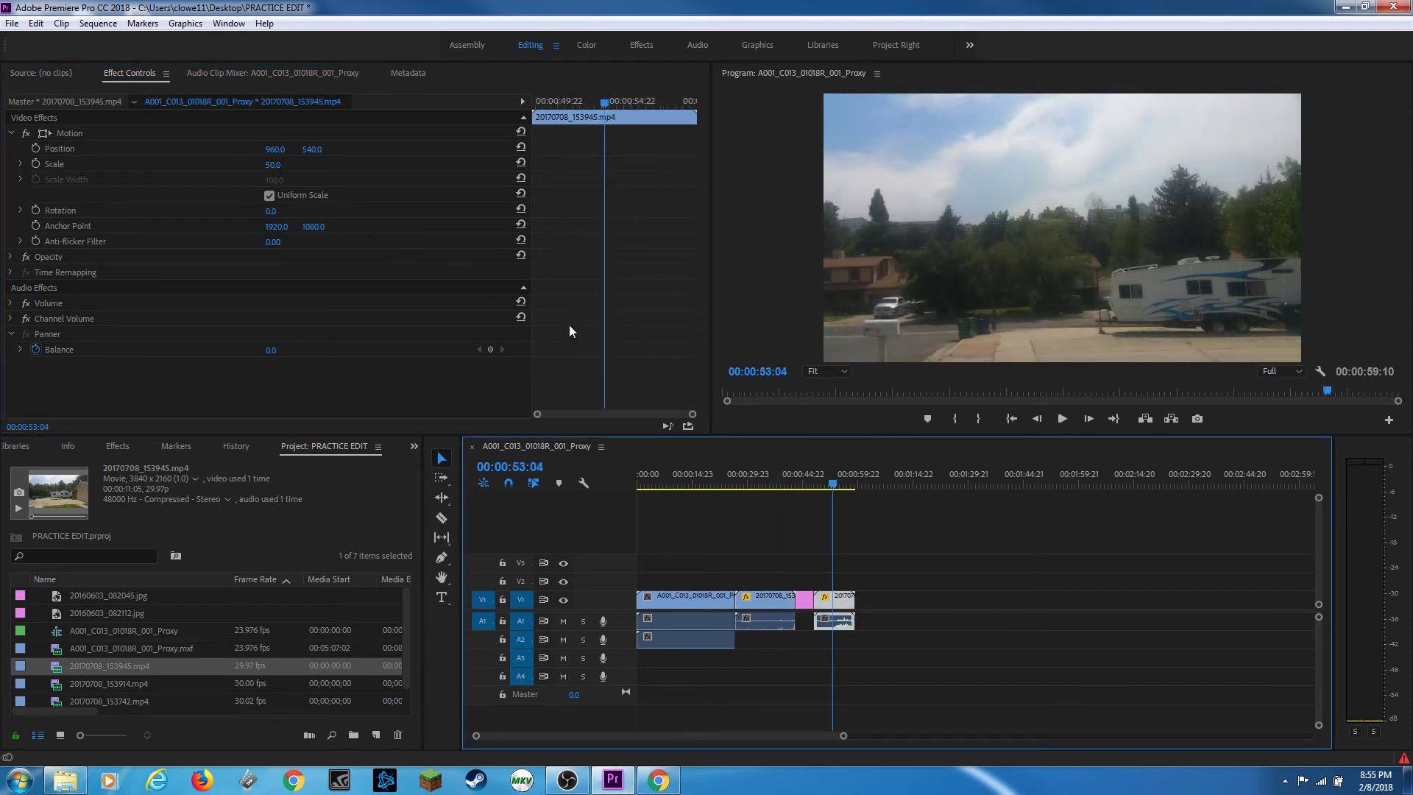
left_click_drag(272, 165, 312, 165)
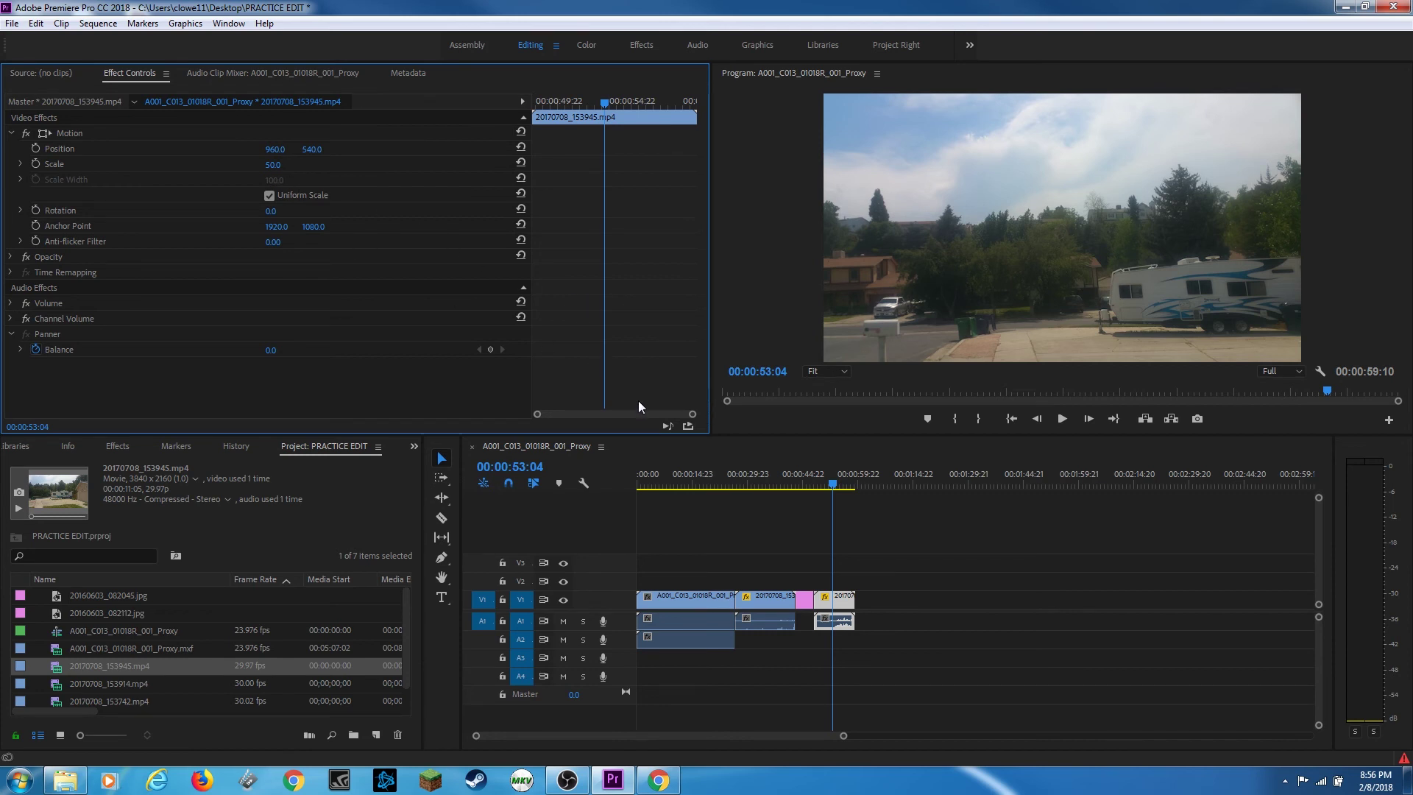
left_click(757, 479)
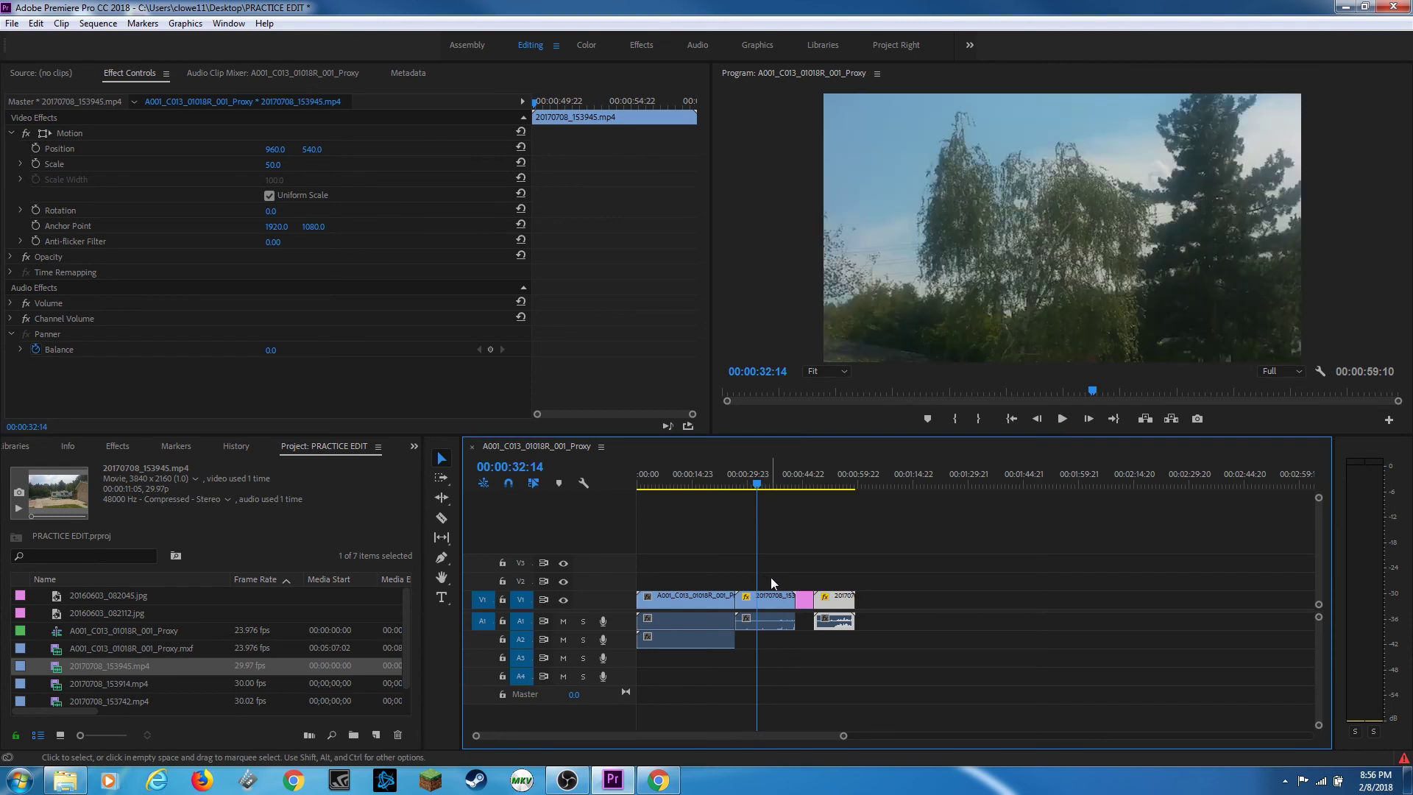
left_click(766, 593)
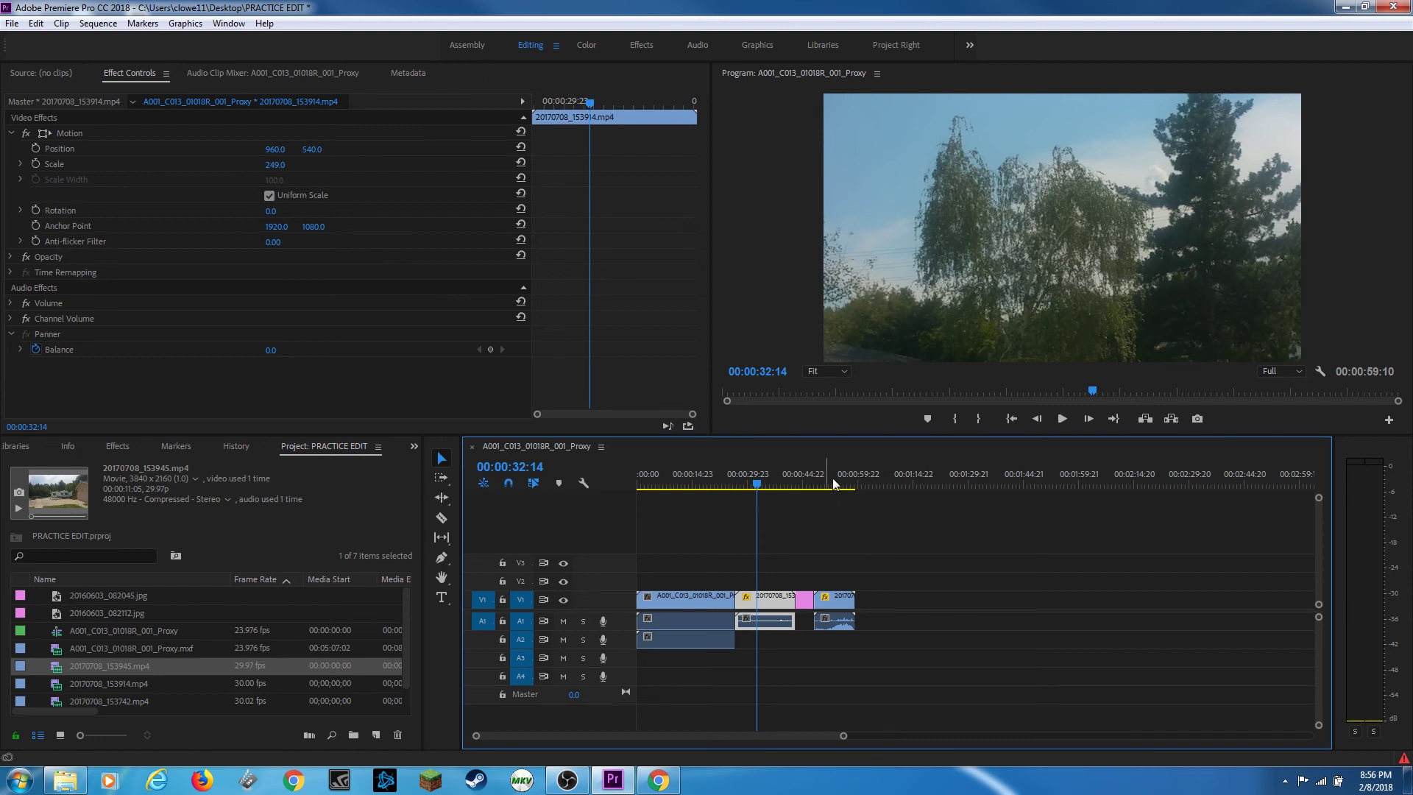
Step: In Media preferences, try Default Media Scaling at Scale to frame size and Set to frame size, then return it to None
left_click(36, 23)
left_click(279, 642)
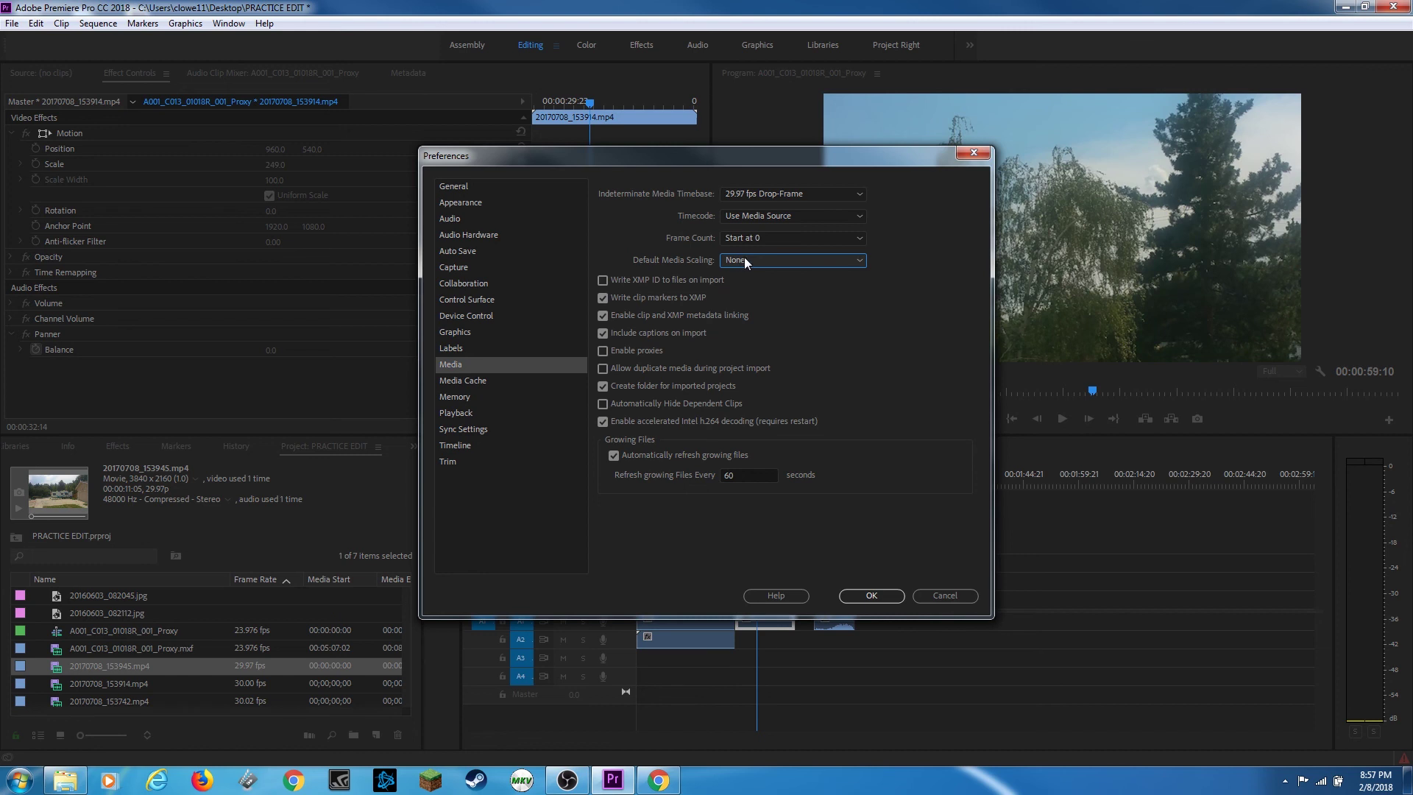
left_click(786, 261)
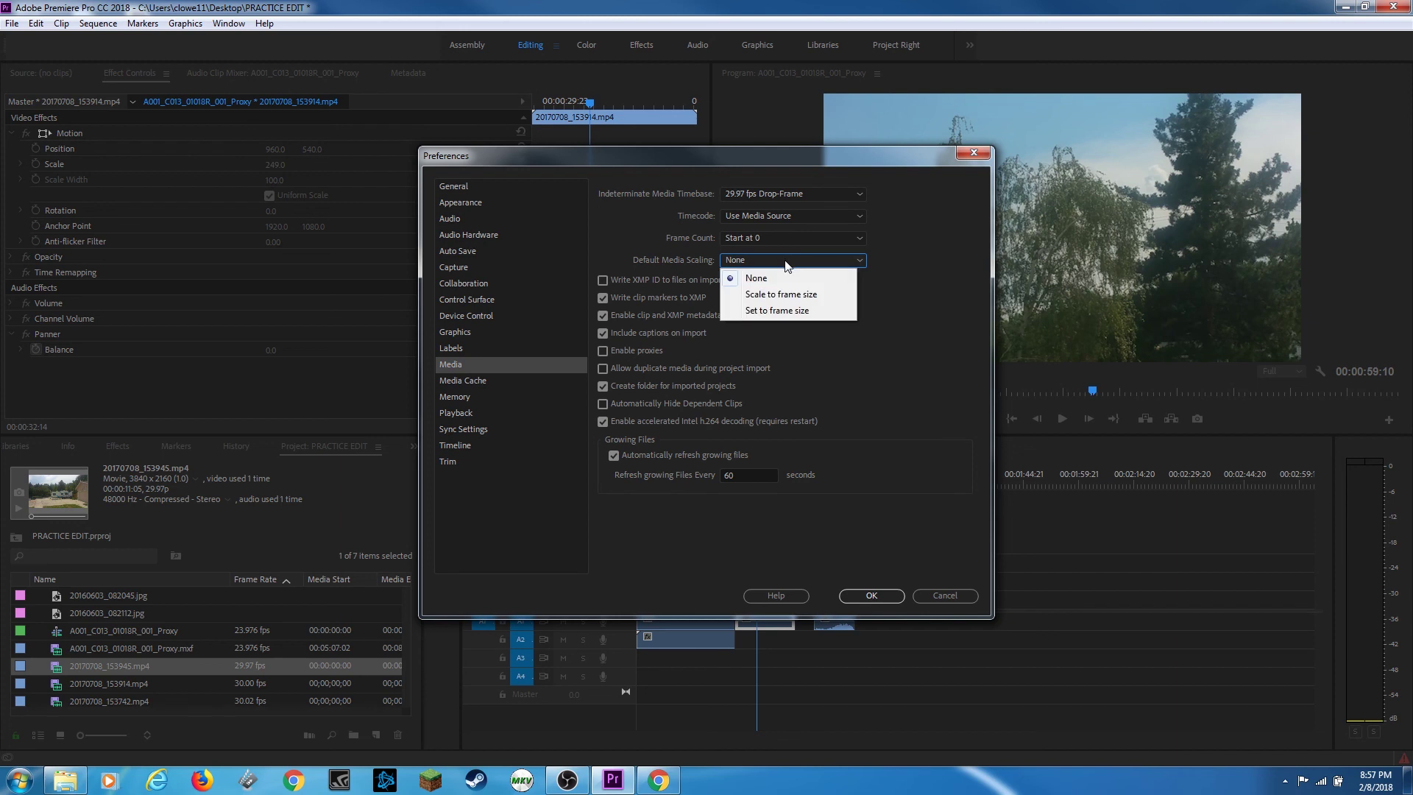
left_click(779, 295)
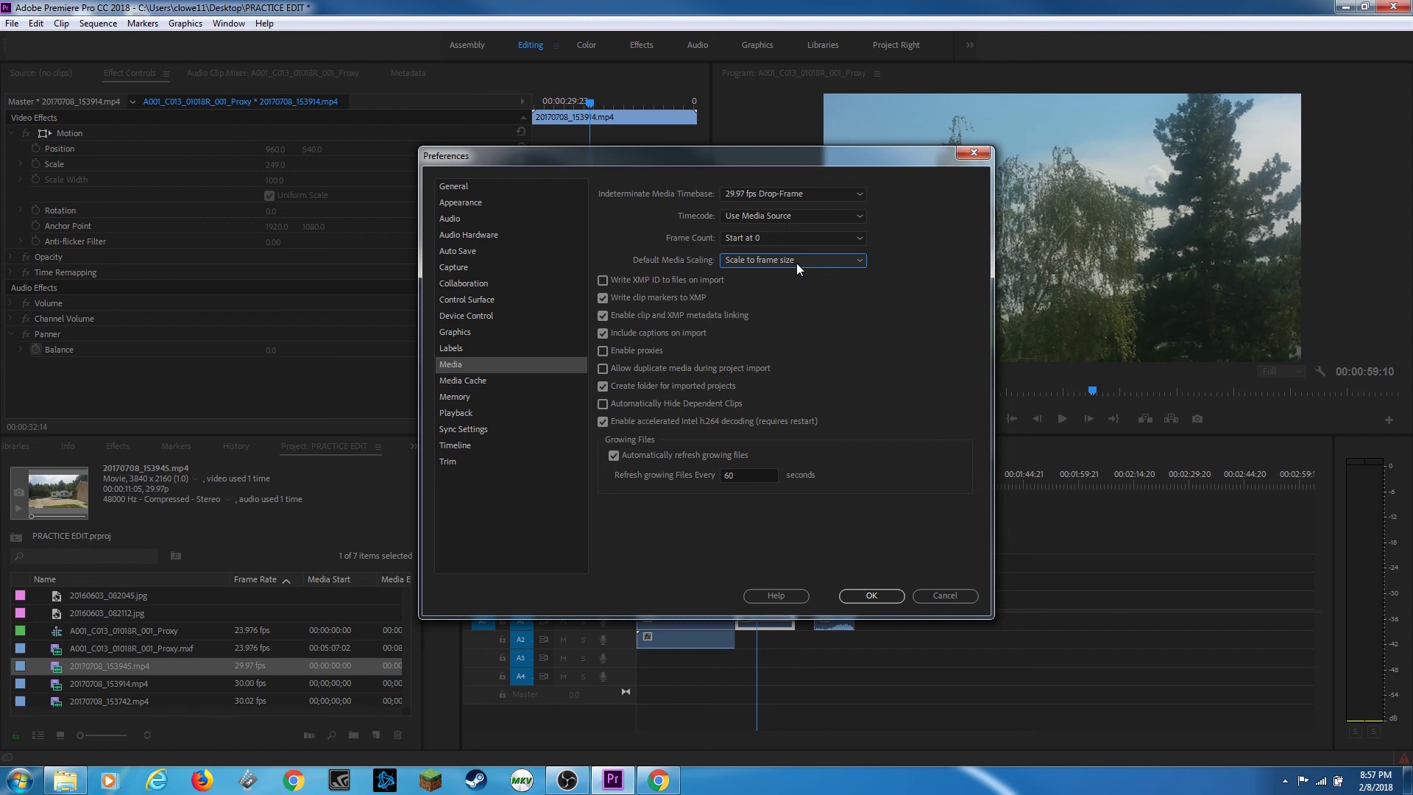
left_click(796, 261)
left_click(790, 308)
left_click(750, 262)
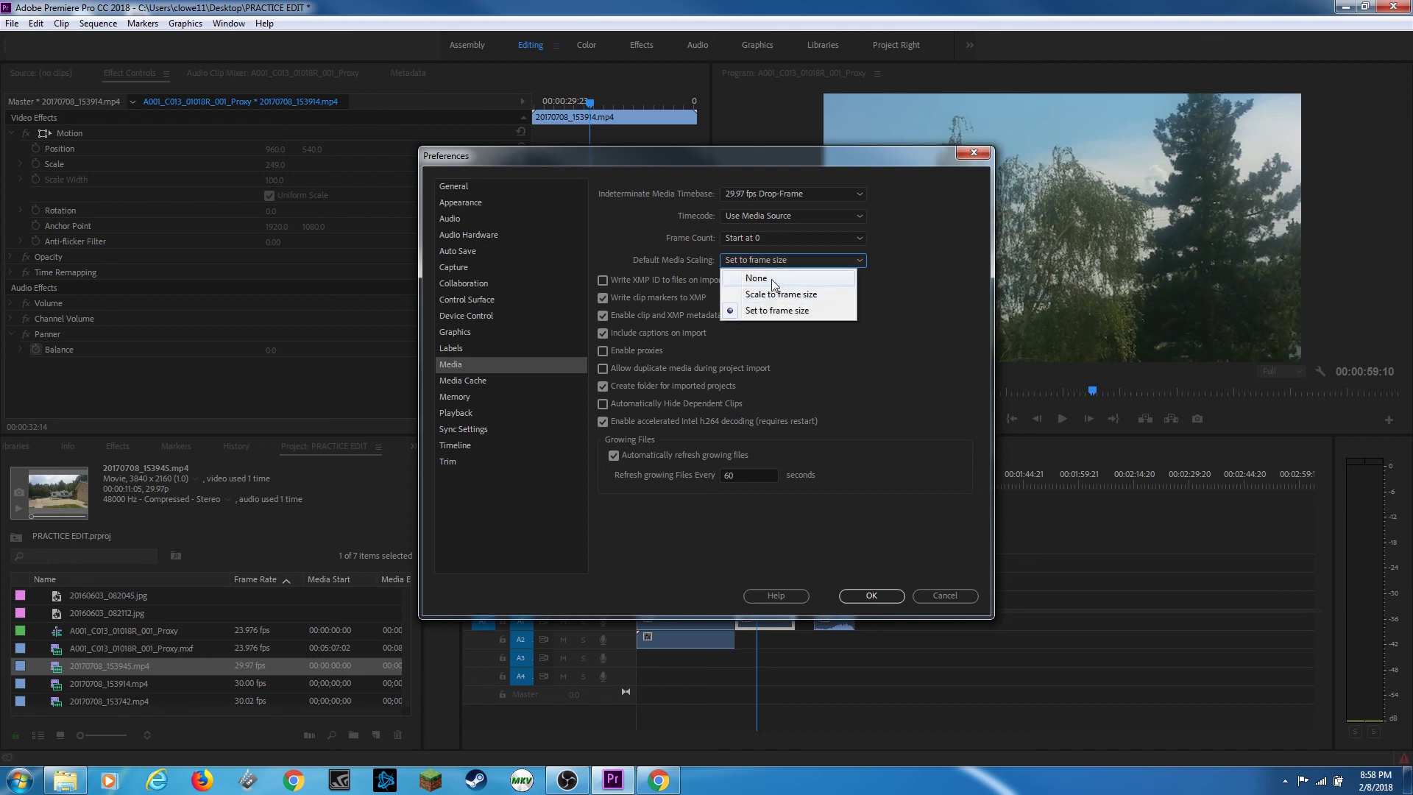
left_click(787, 280)
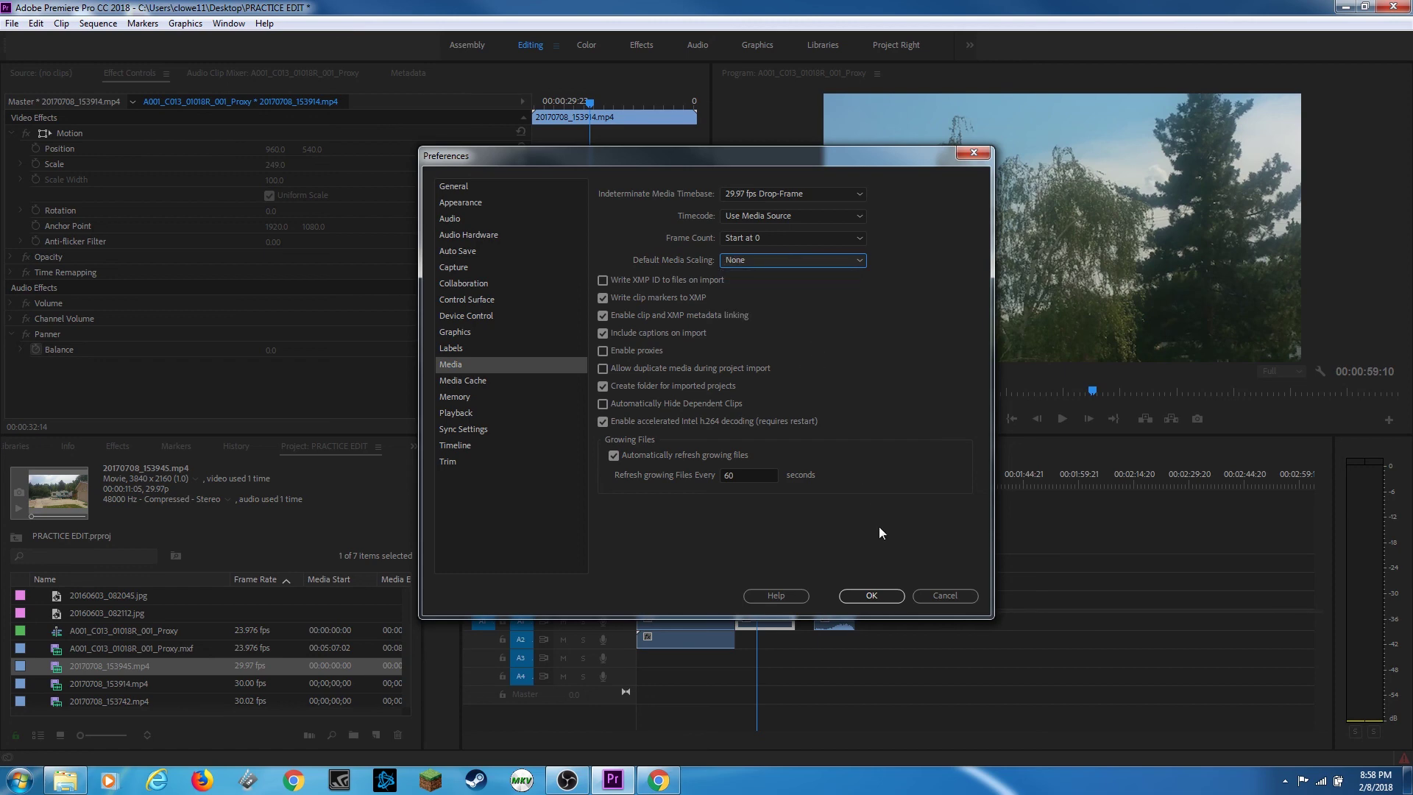